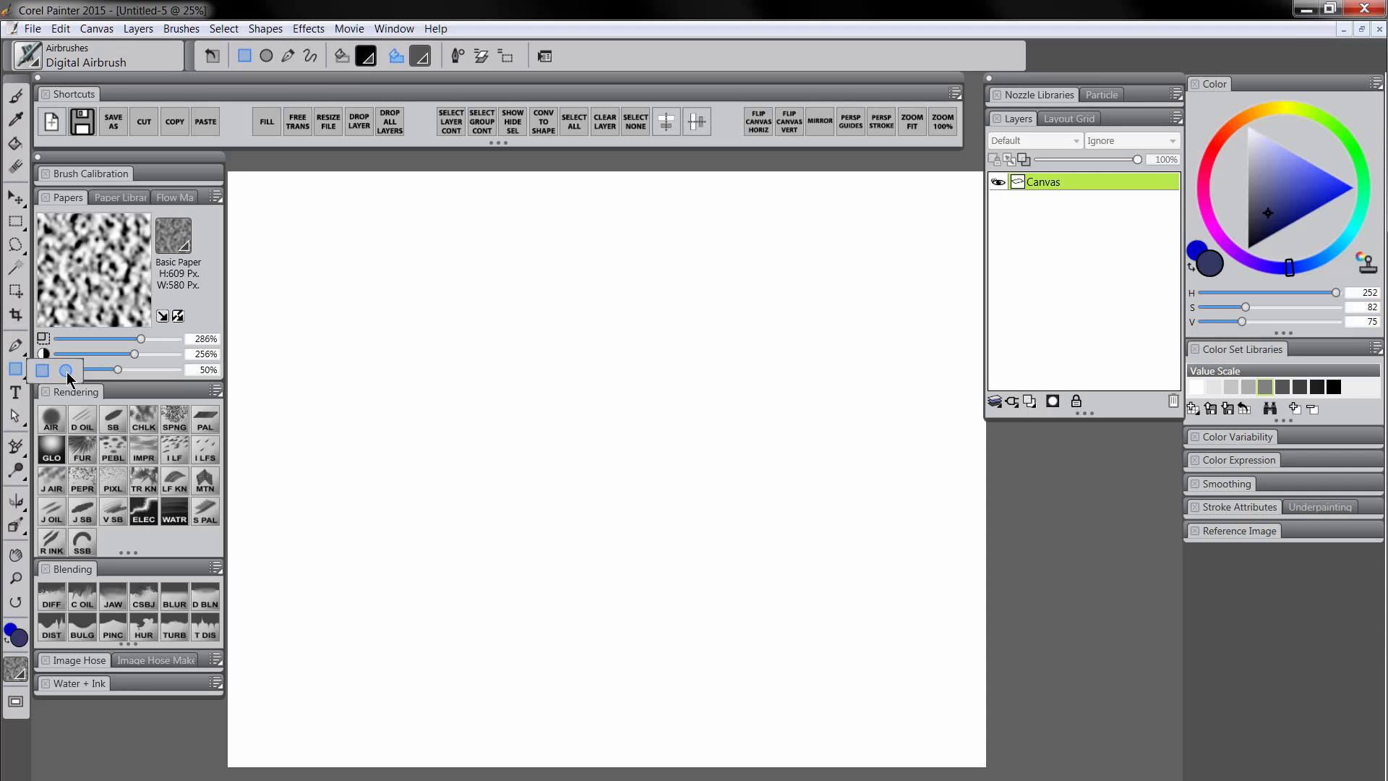
Choose the Oval tool and set the shape fill to a mid-grey Value Scale swatch
click(67, 371)
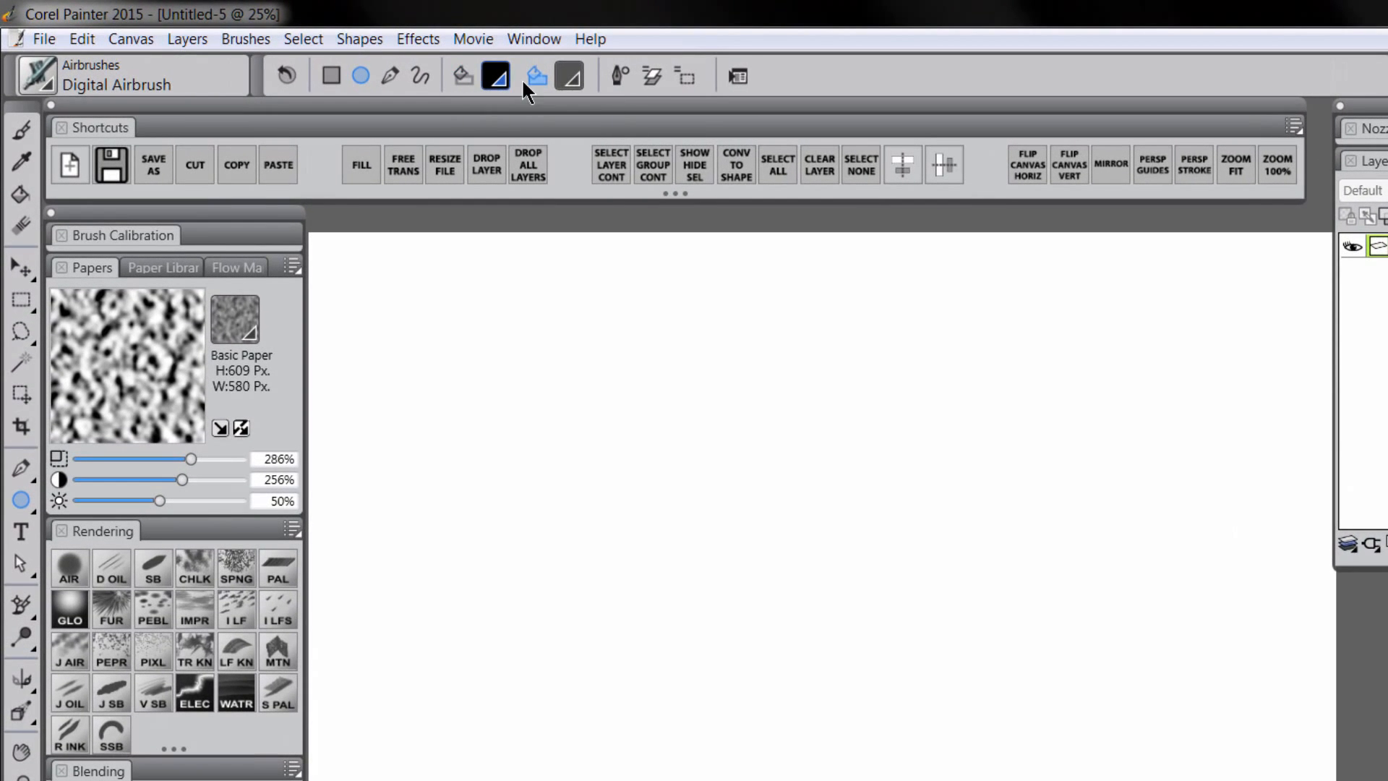
click(569, 78)
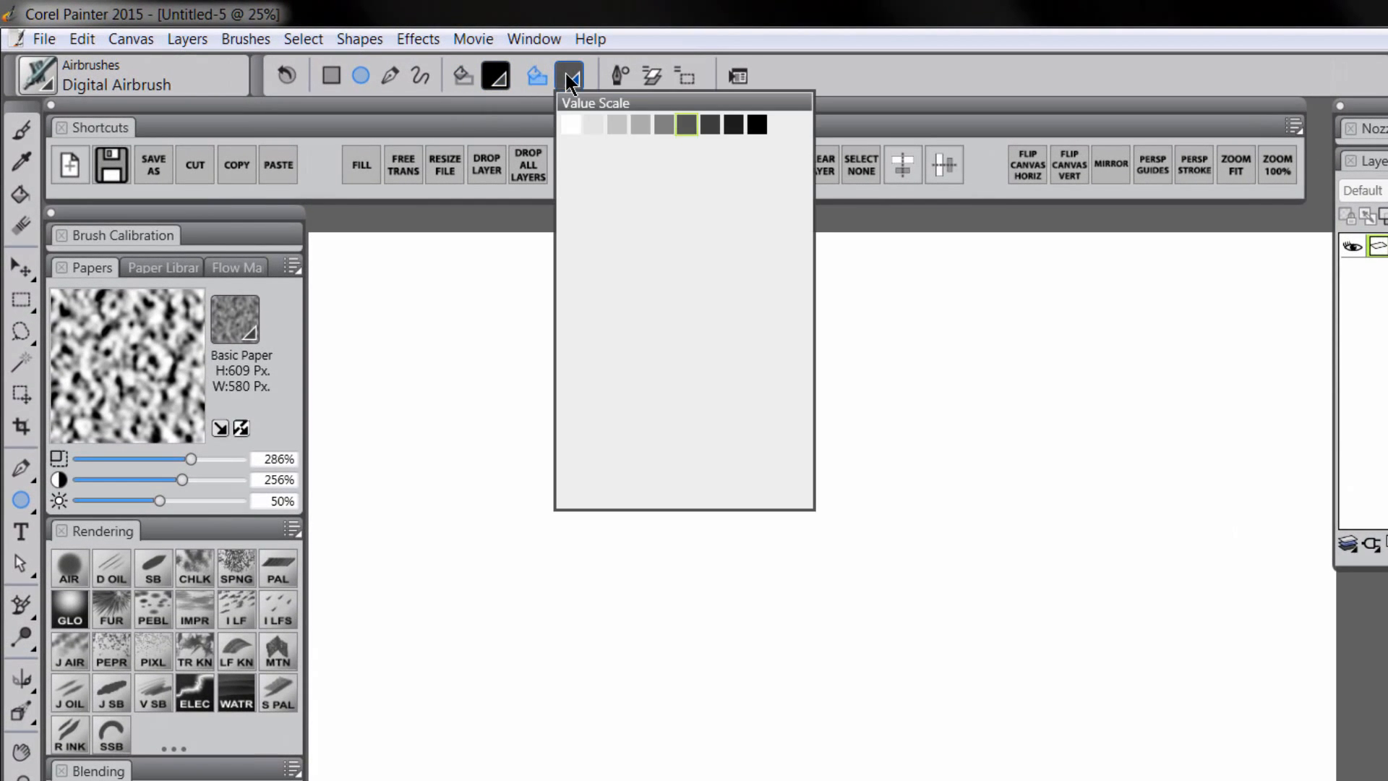
click(662, 121)
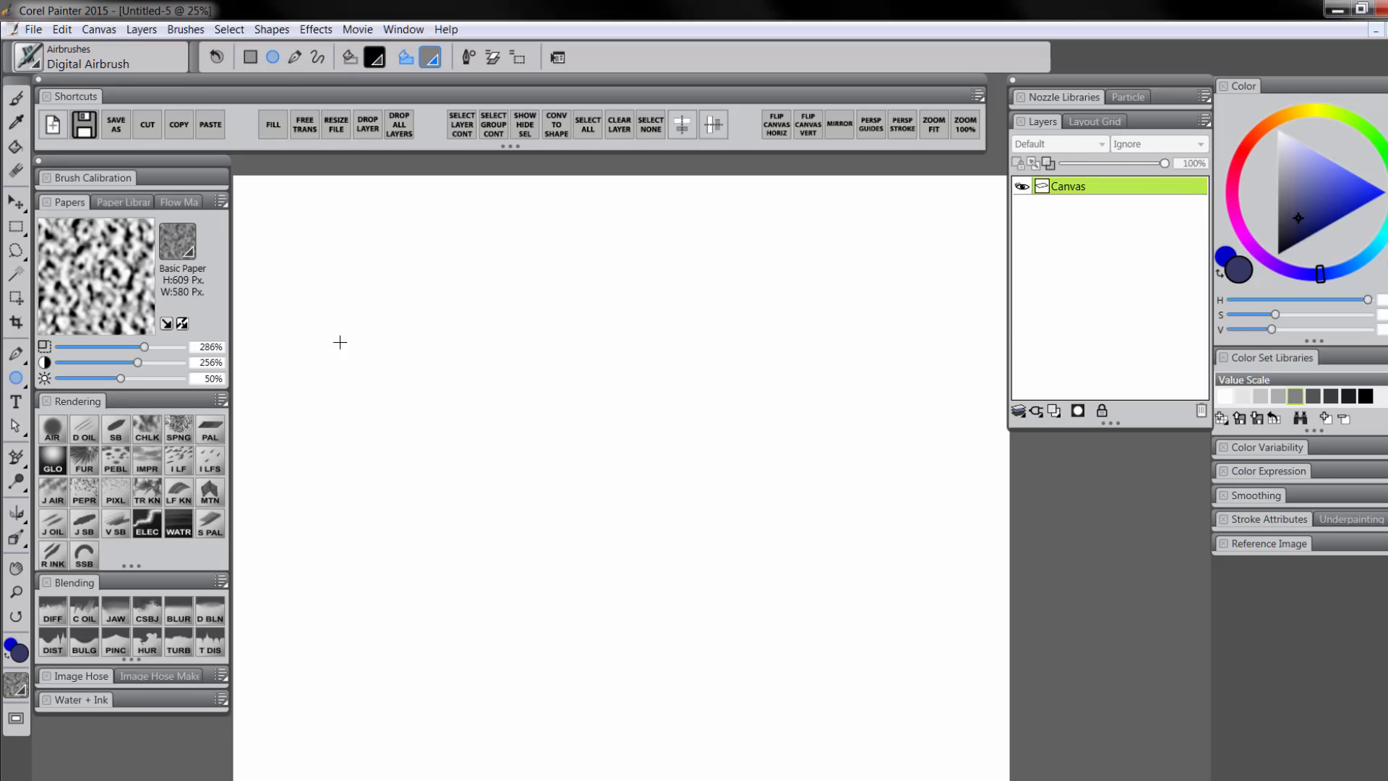
Draw a first grey circle, move and enlarge it, then delete its layer
drag(453, 454, 549, 670)
drag(409, 500, 427, 428)
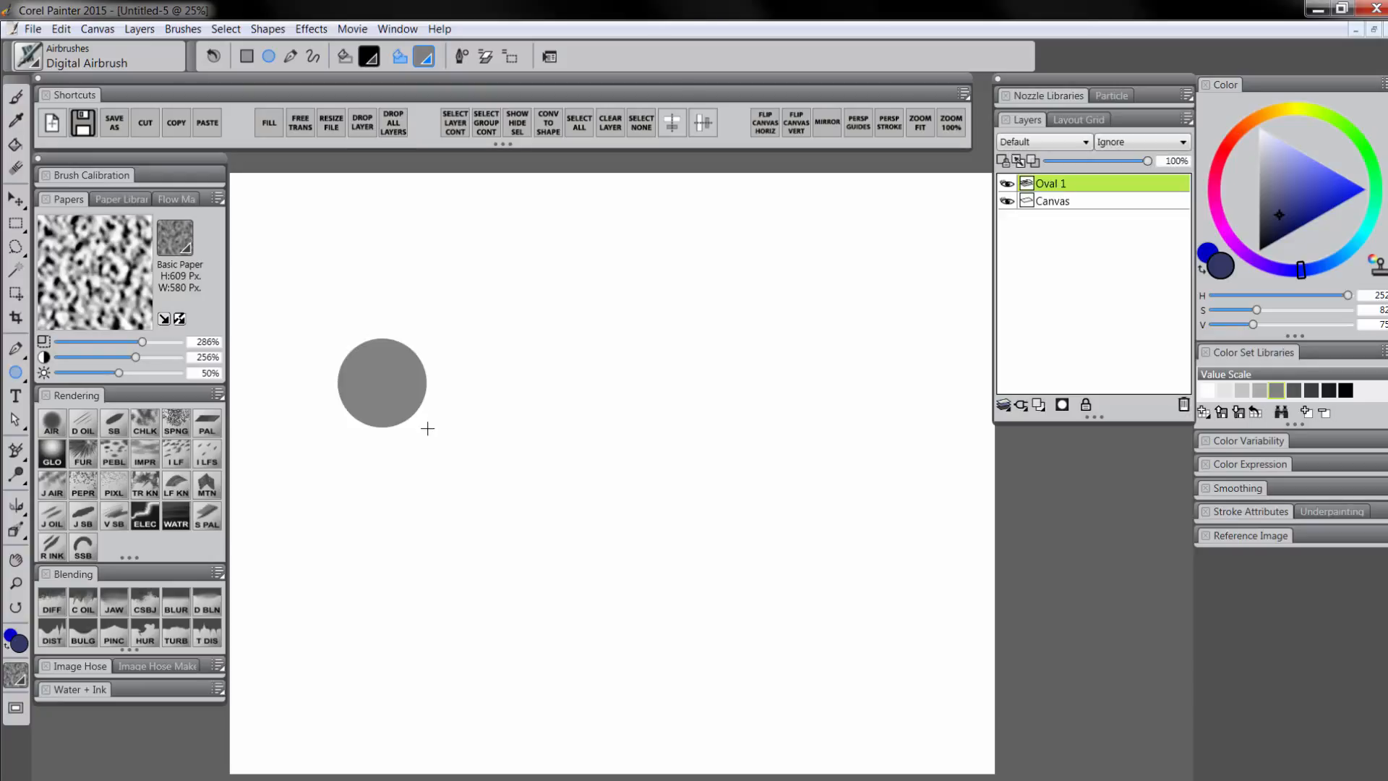
click(18, 199)
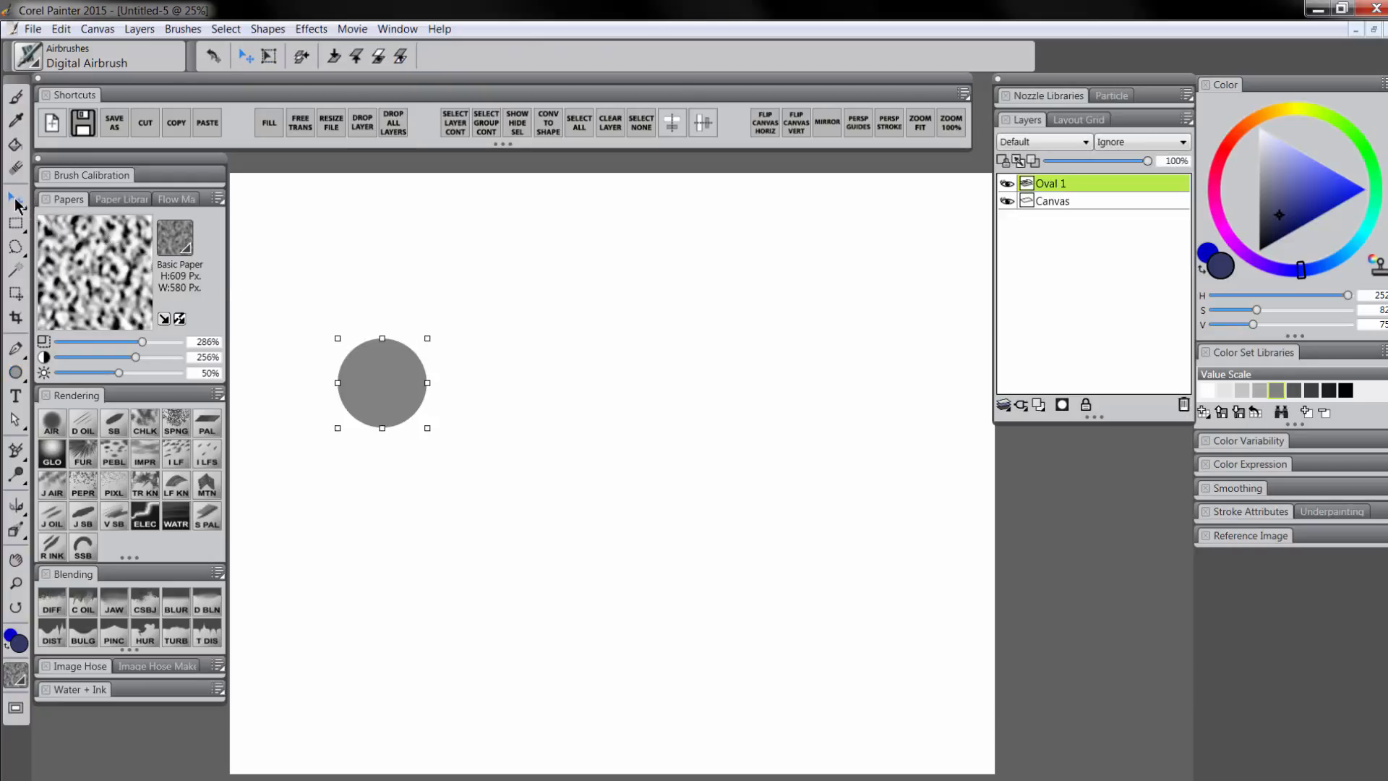
drag(387, 384, 621, 427)
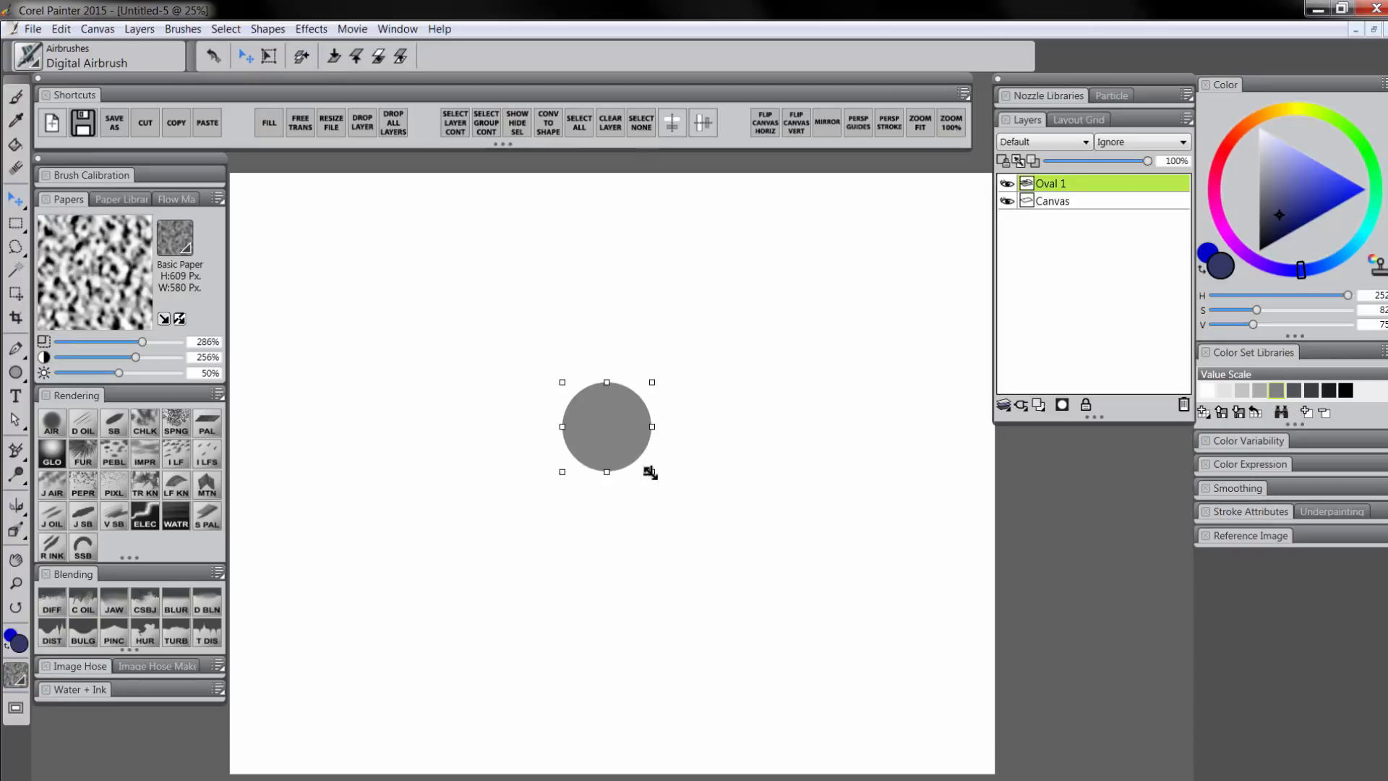
mouse_move(652, 471)
mouse_down()
mouse_move(725, 548)
mouse_move(675, 480)
mouse_up()
click(1183, 405)
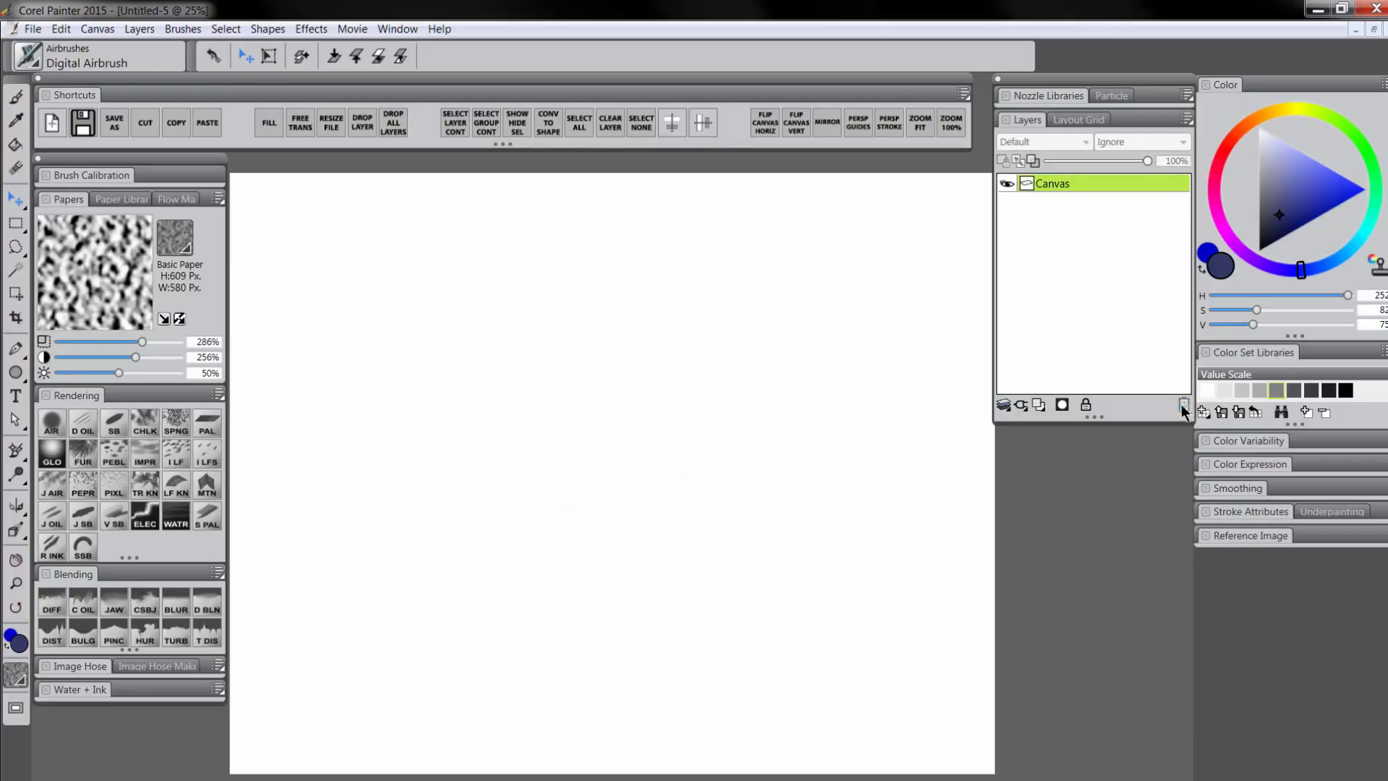
Redraw the grey circle and move it to the centre of the canvas
click(15, 371)
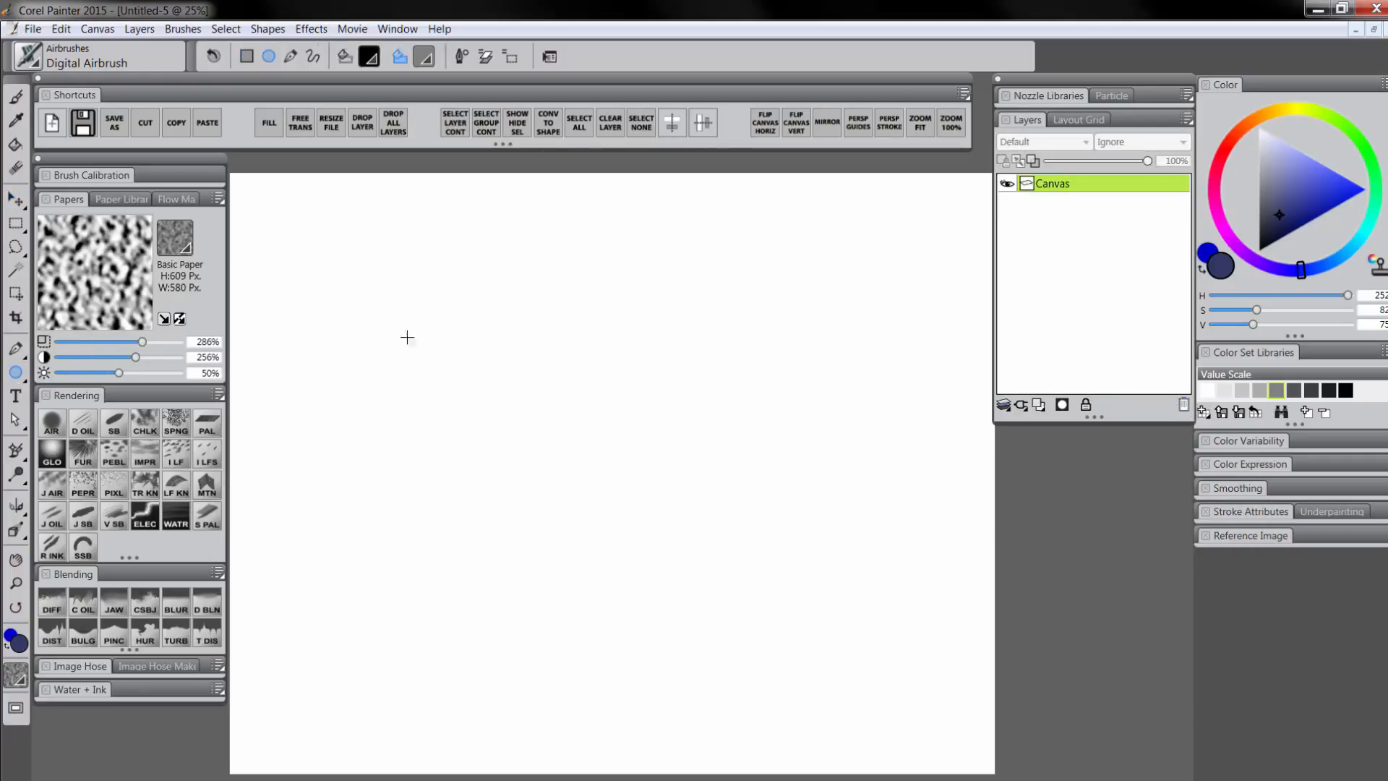
drag(407, 345, 479, 421)
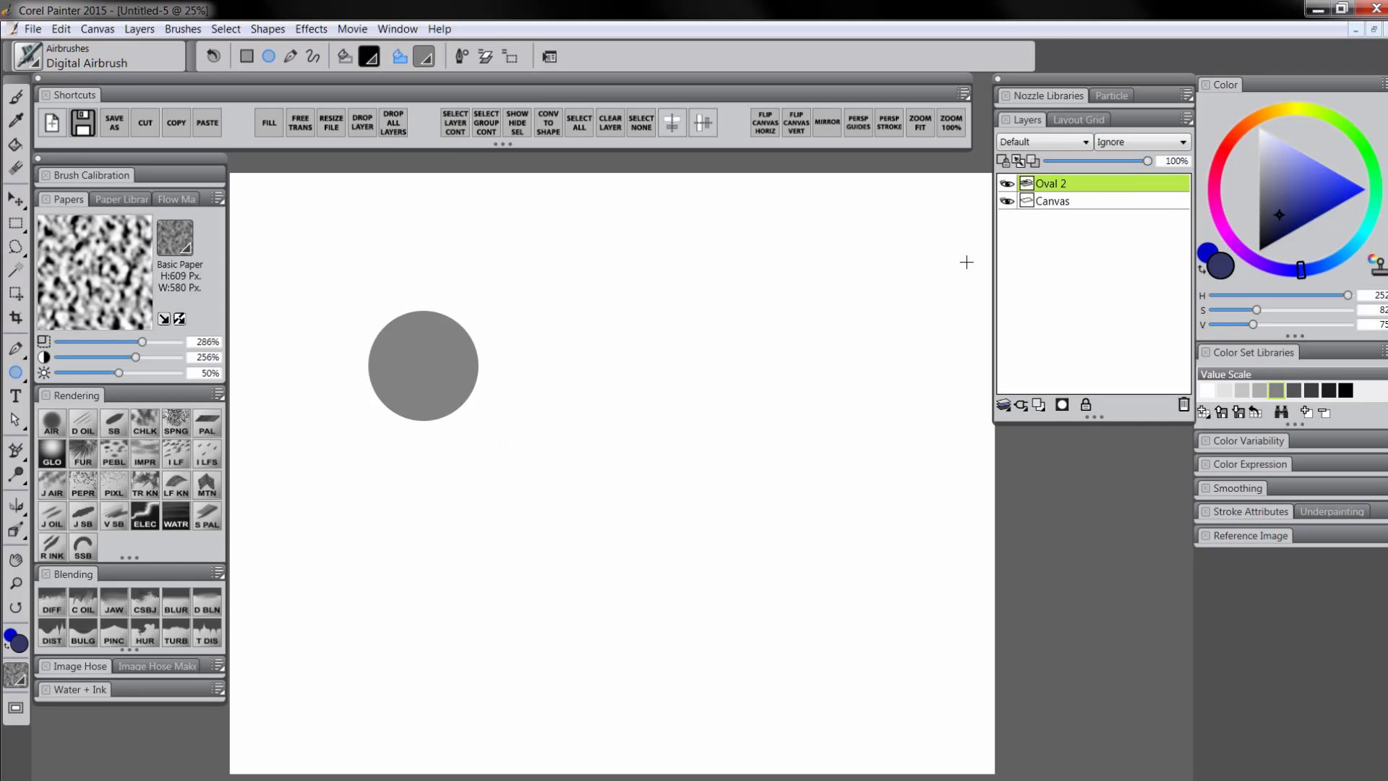
click(17, 199)
drag(443, 374, 642, 427)
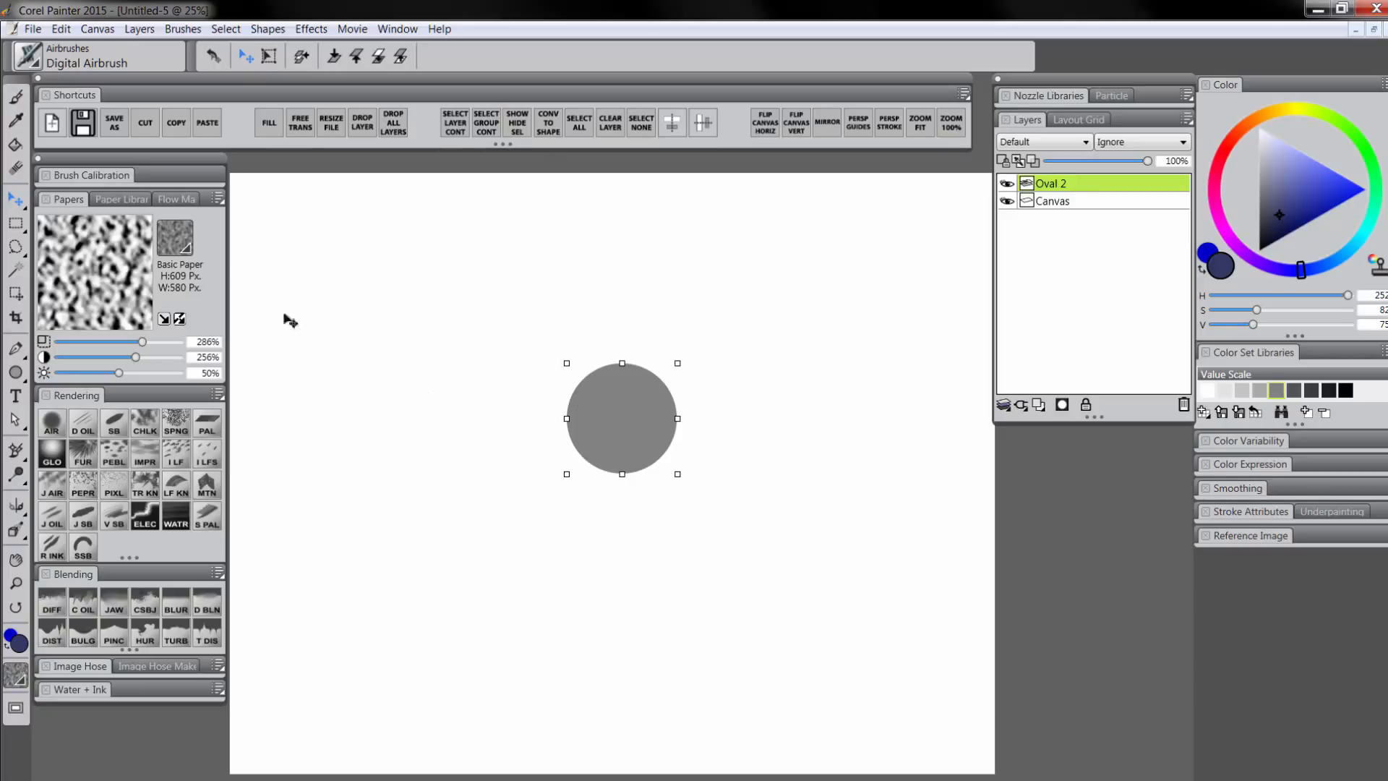
Rename the Oval 2 layer to body and group it, naming the group segment
double_click(1055, 186)
text(body)
key(Return)
key(ctrl+g)
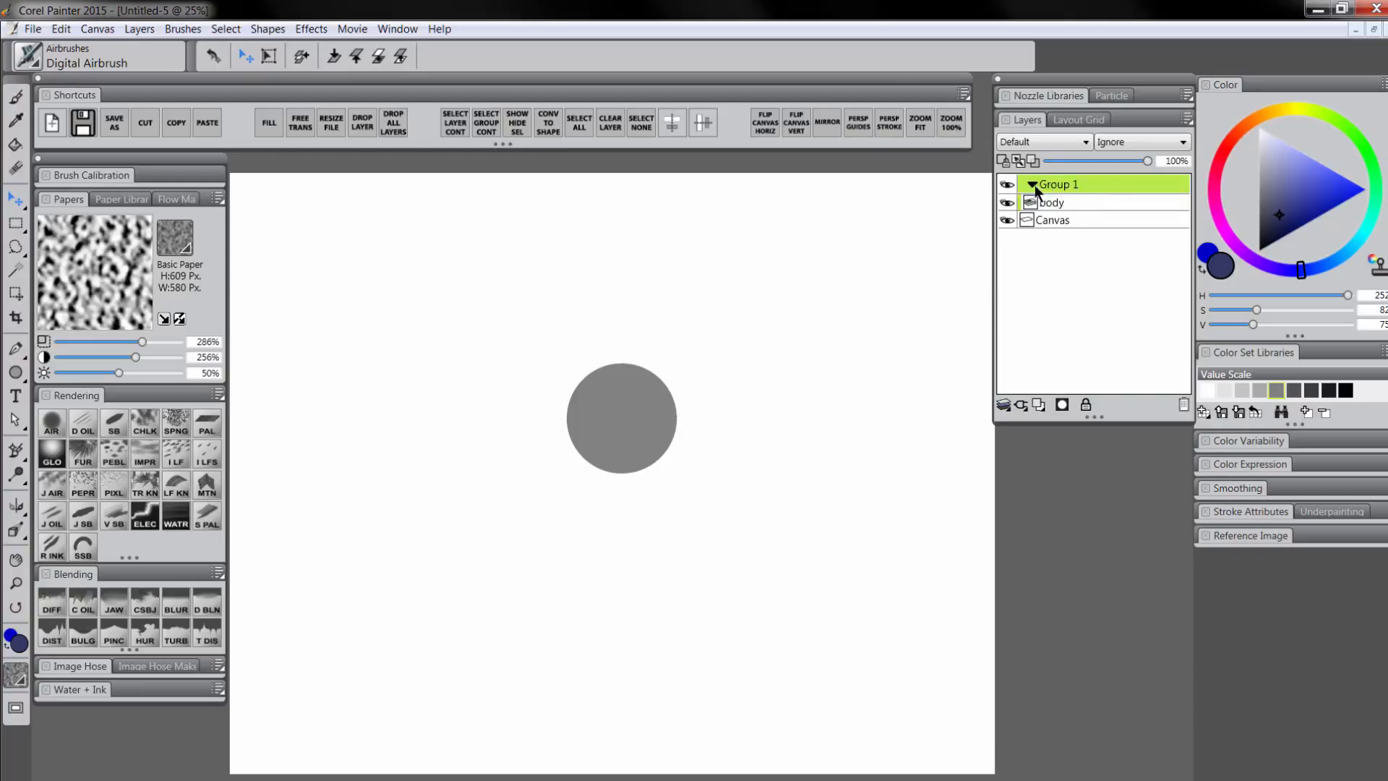
double_click(1057, 185)
text(segment)
Add two new layers above body, name one color, and choose black paint
click(1061, 201)
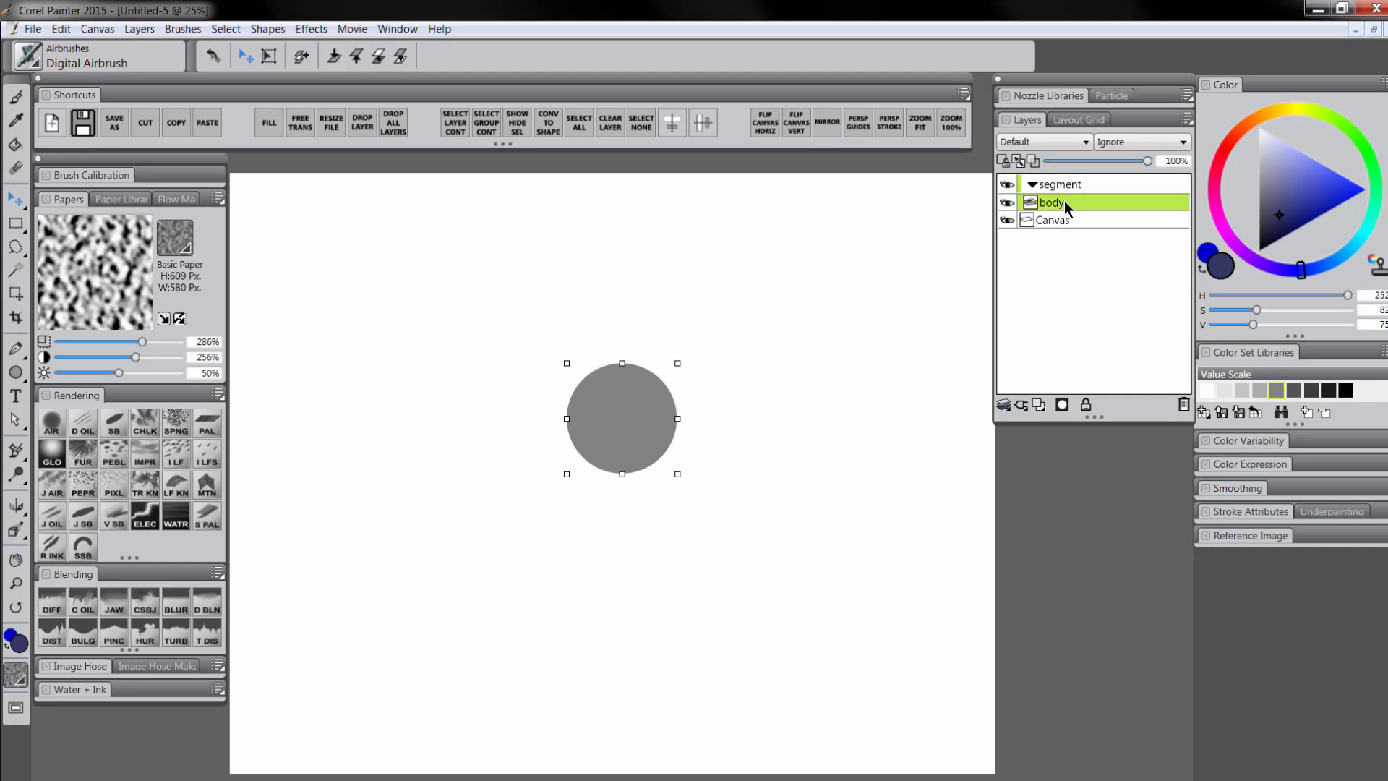
click(1040, 405)
click(1040, 405)
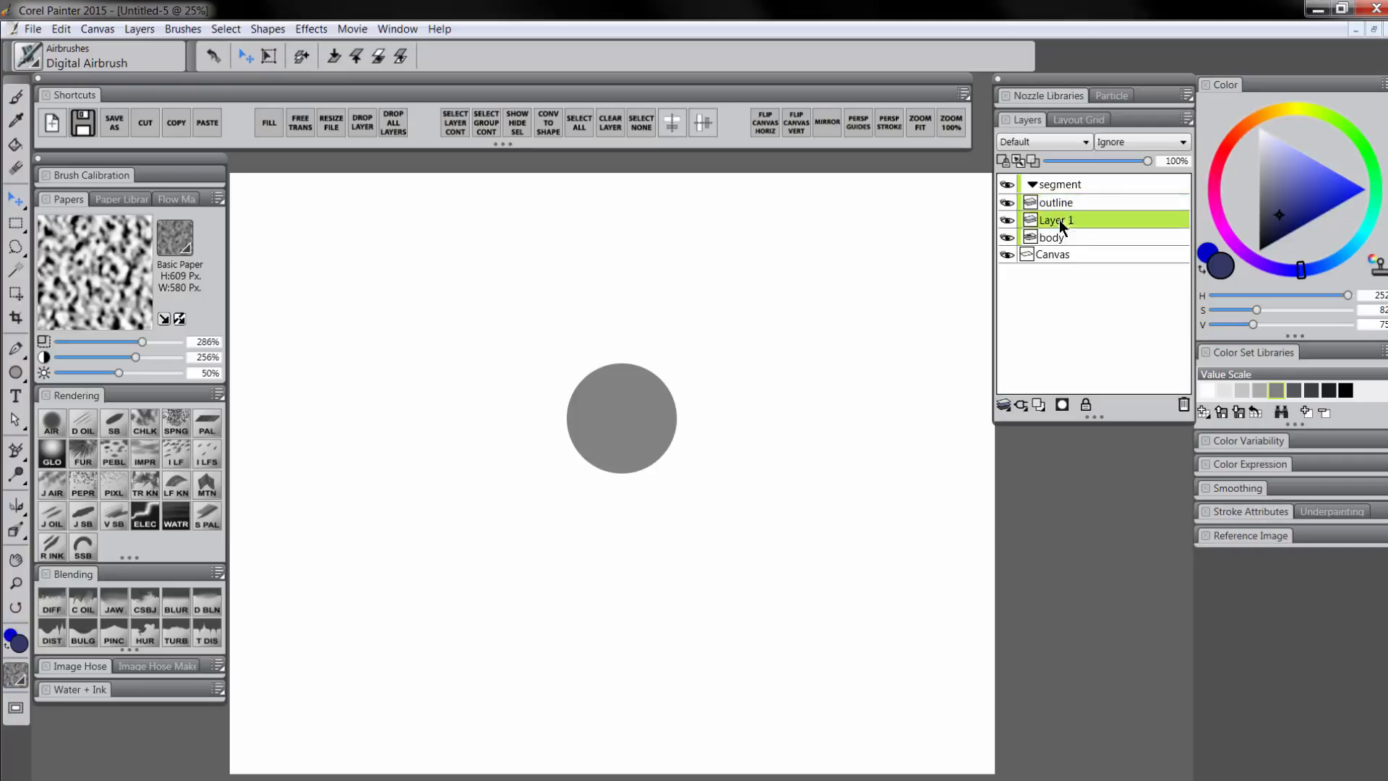
double_click(1057, 221)
text(color)
key(Return)
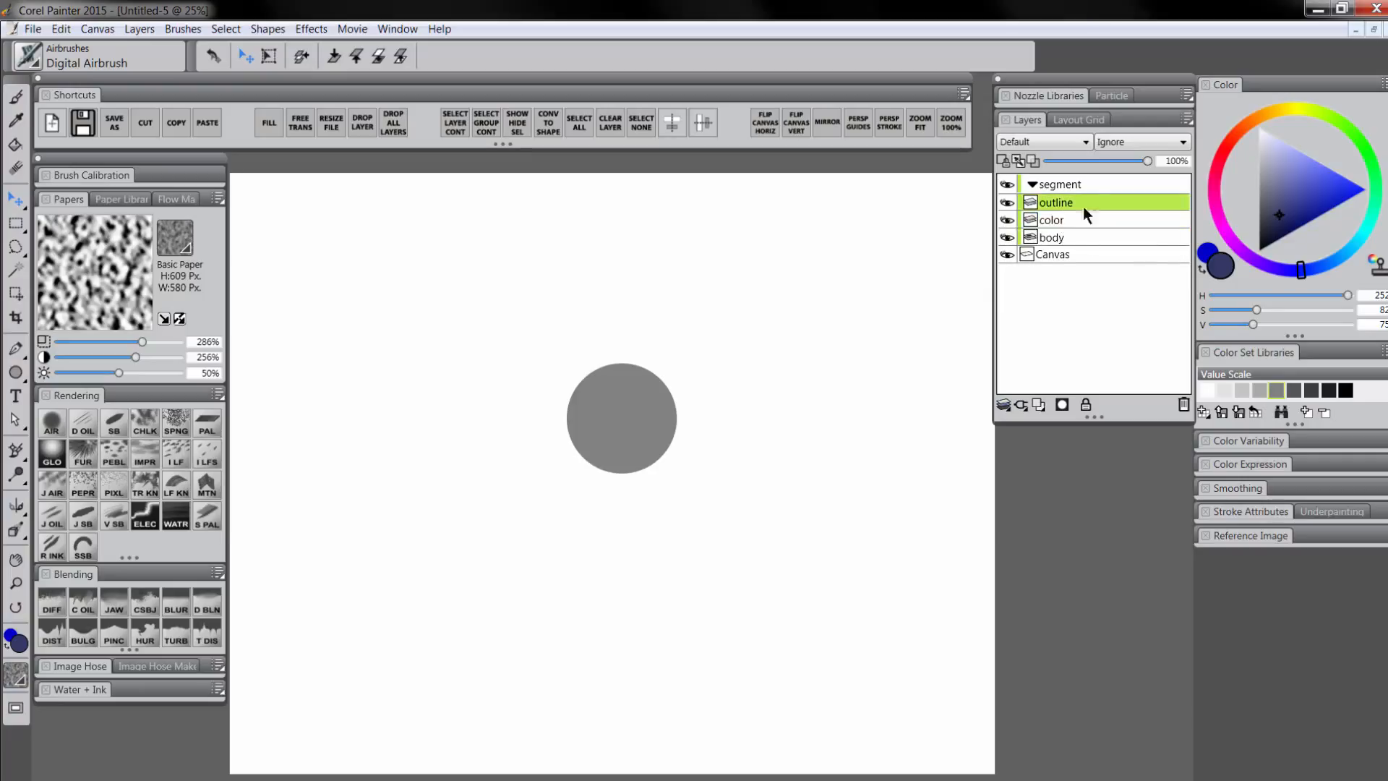
click(1260, 250)
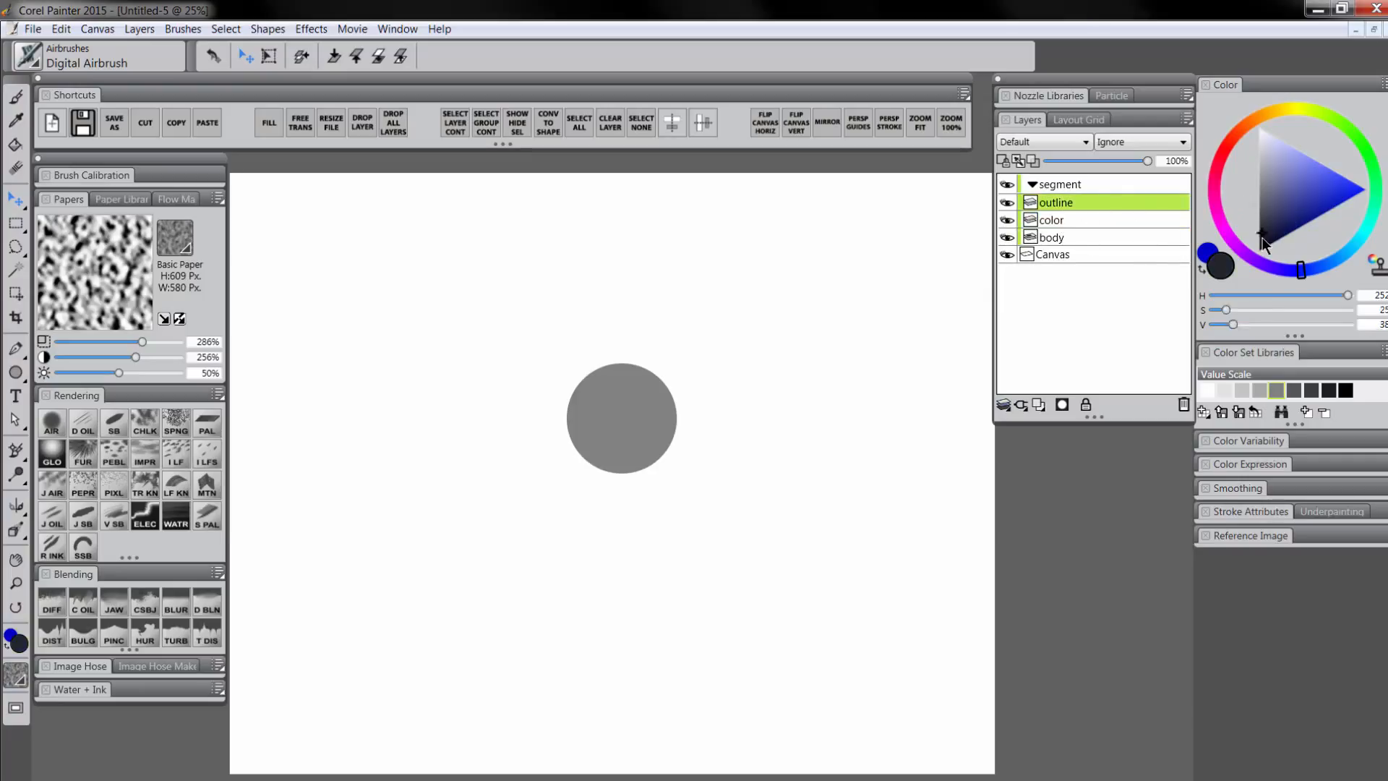
Draw a thick black leg and shoe outline down from the circle with a scratchboard brush
click(110, 423)
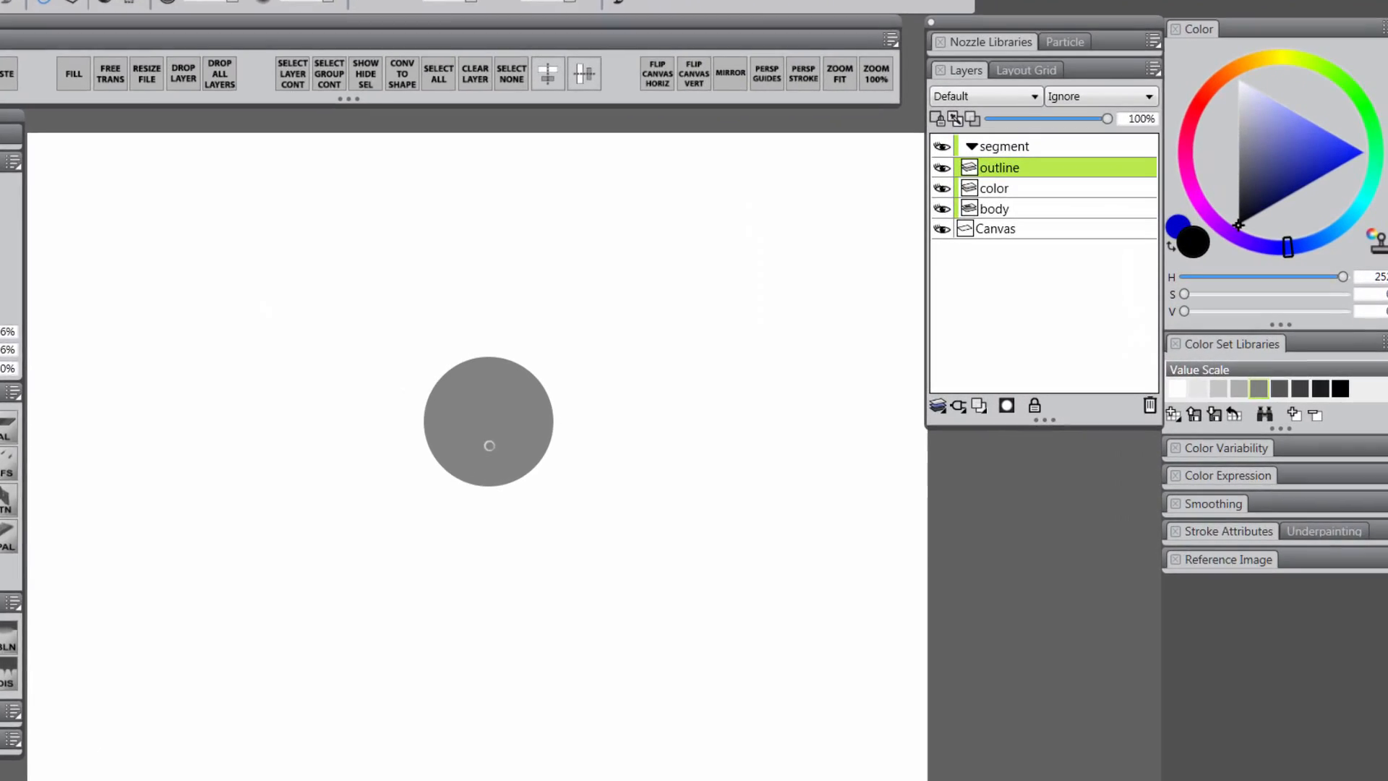
key(])
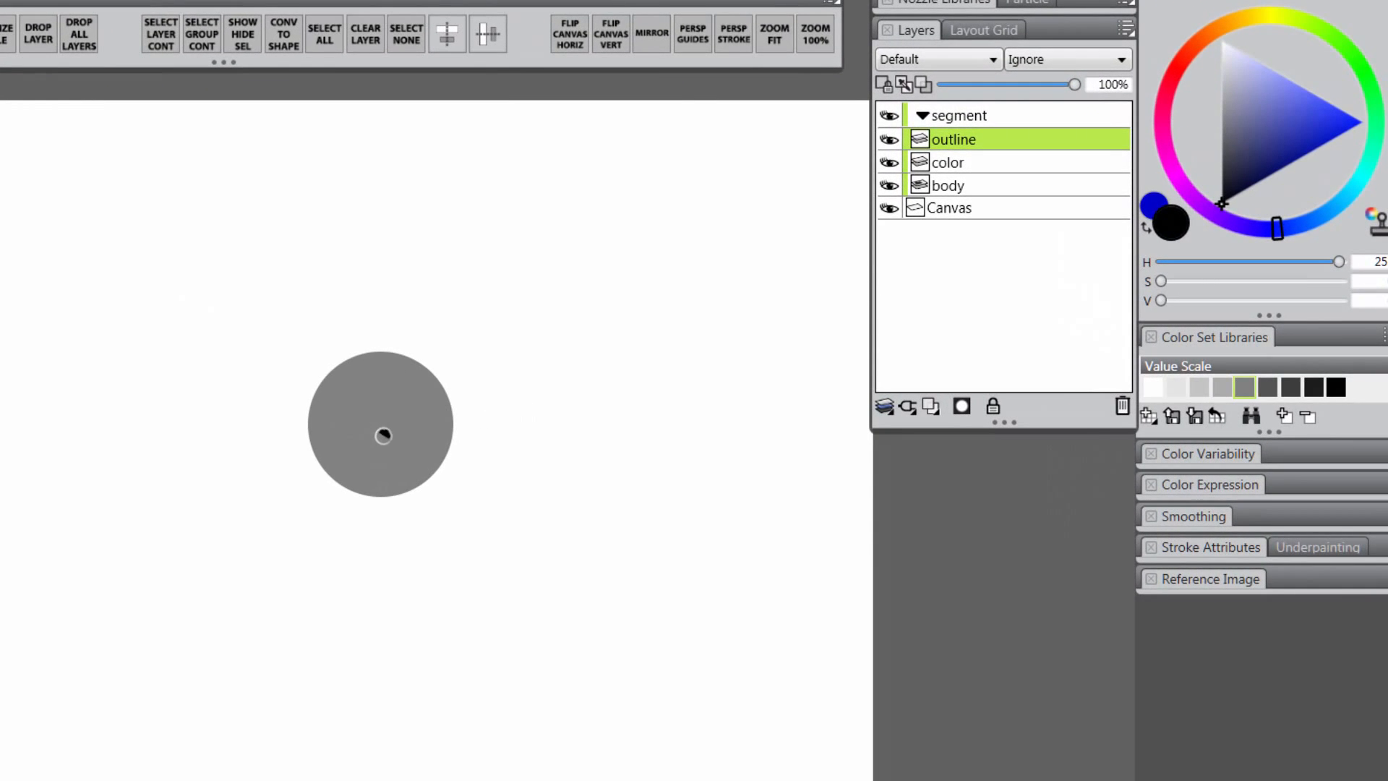
drag(383, 436, 369, 492)
key(ctrl+z)
mouse_move(383, 435)
mouse_down()
mouse_move(359, 471)
mouse_move(377, 535)
mouse_up()
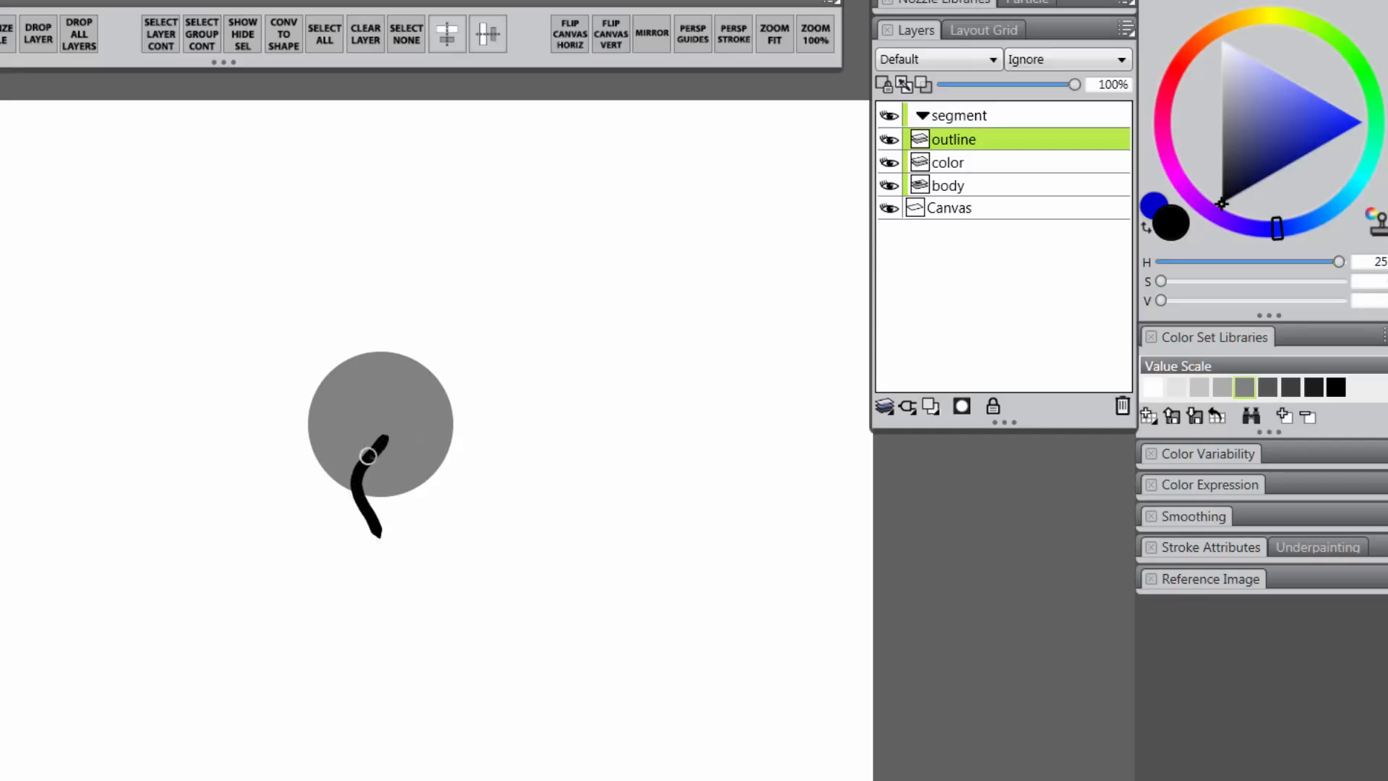
mouse_move(384, 436)
mouse_down()
mouse_move(370, 462)
mouse_move(378, 535)
mouse_move(341, 565)
mouse_move(376, 575)
mouse_move(380, 532)
mouse_up()
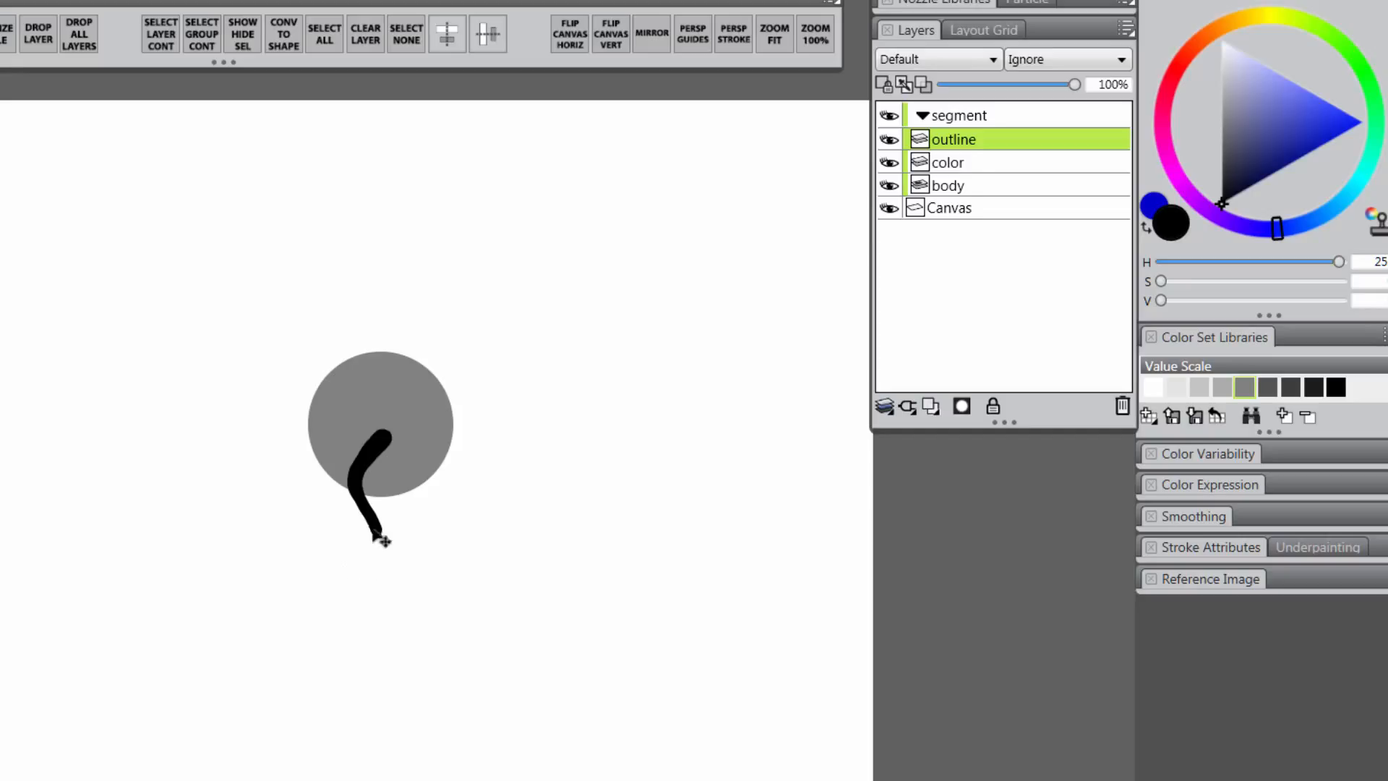
Paint the shoe brown on the color layer
click(959, 164)
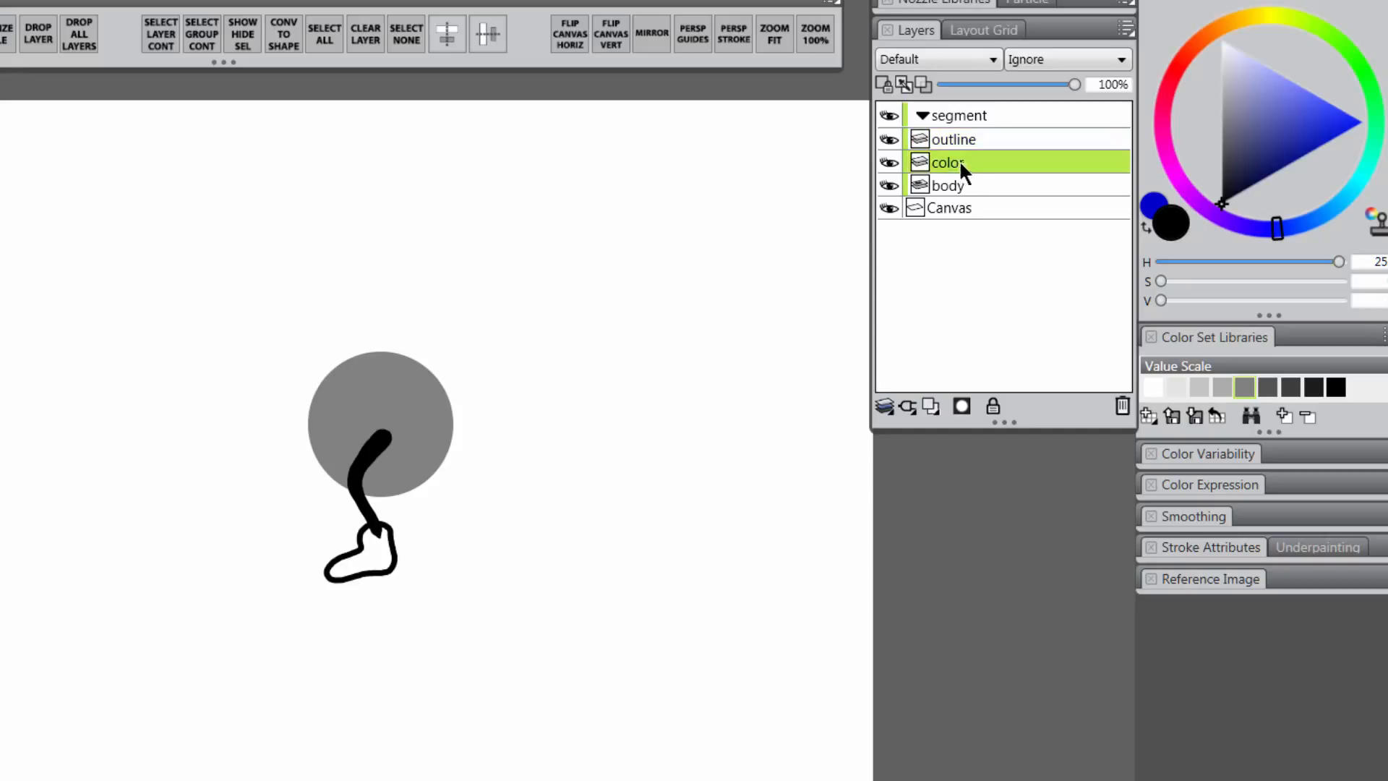
click(1198, 59)
mouse_move(1288, 151)
mouse_down()
mouse_move(1266, 129)
mouse_move(1284, 138)
mouse_up()
mouse_move(340, 564)
mouse_down()
mouse_move(373, 554)
mouse_move(365, 536)
mouse_move(383, 532)
mouse_move(379, 554)
mouse_move(340, 573)
mouse_move(387, 557)
mouse_up()
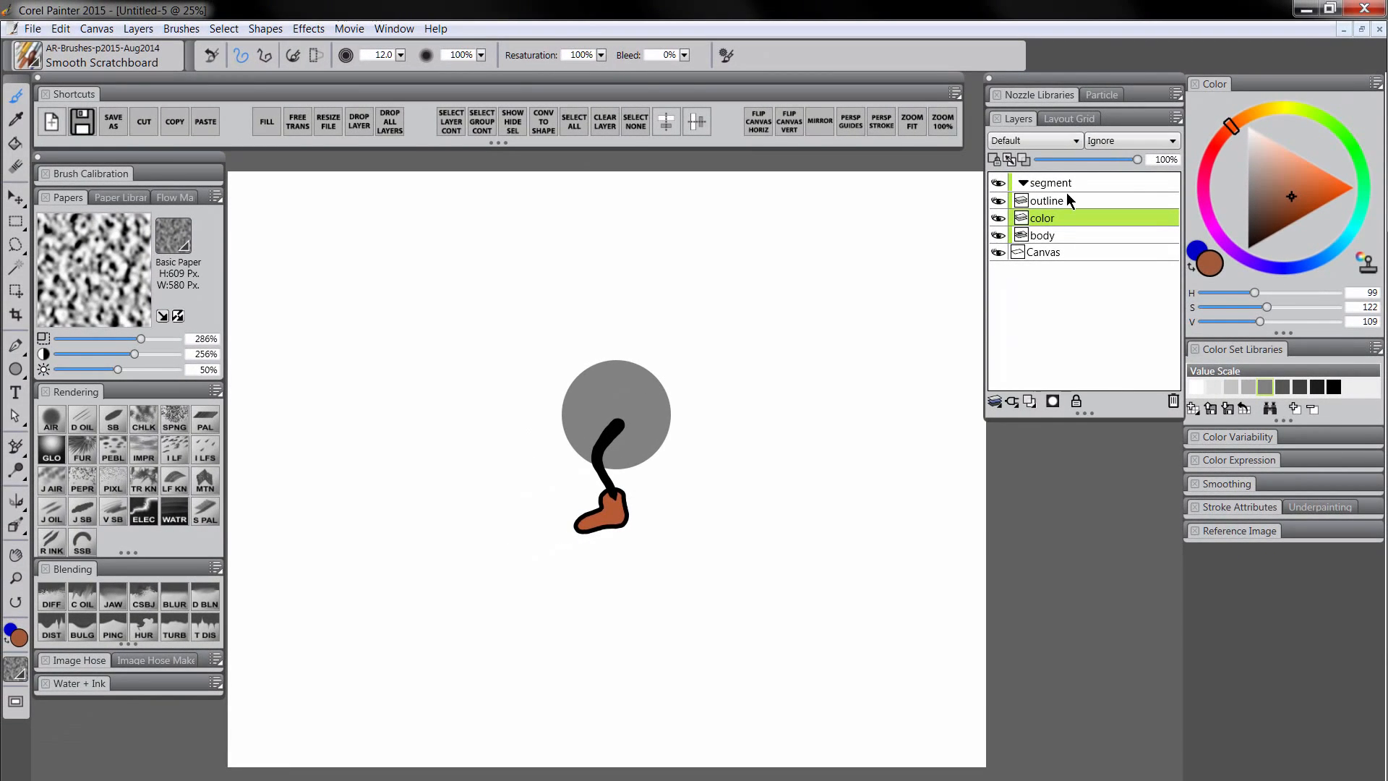
Erase stray outline parts, lighten the shoe to orange-brown, and select the body layer
click(1069, 201)
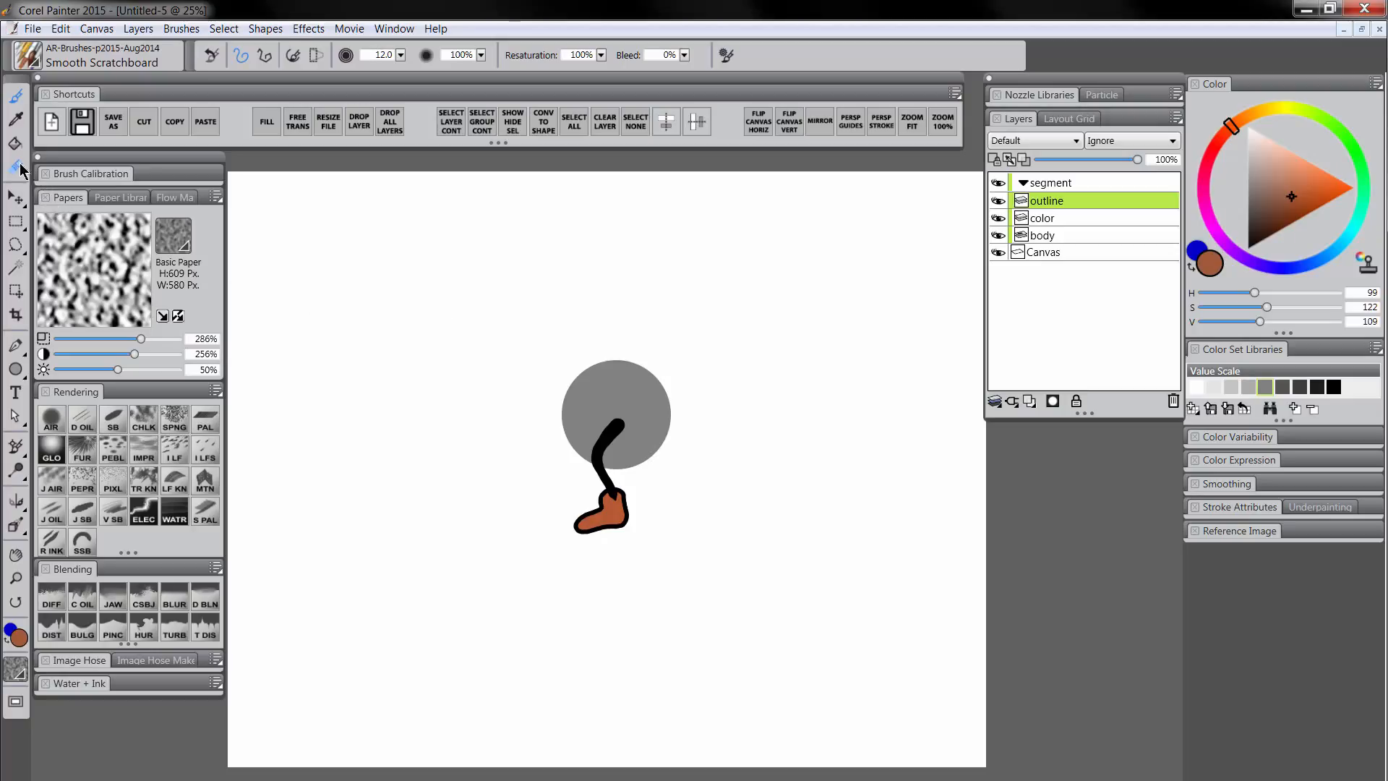
click(16, 167)
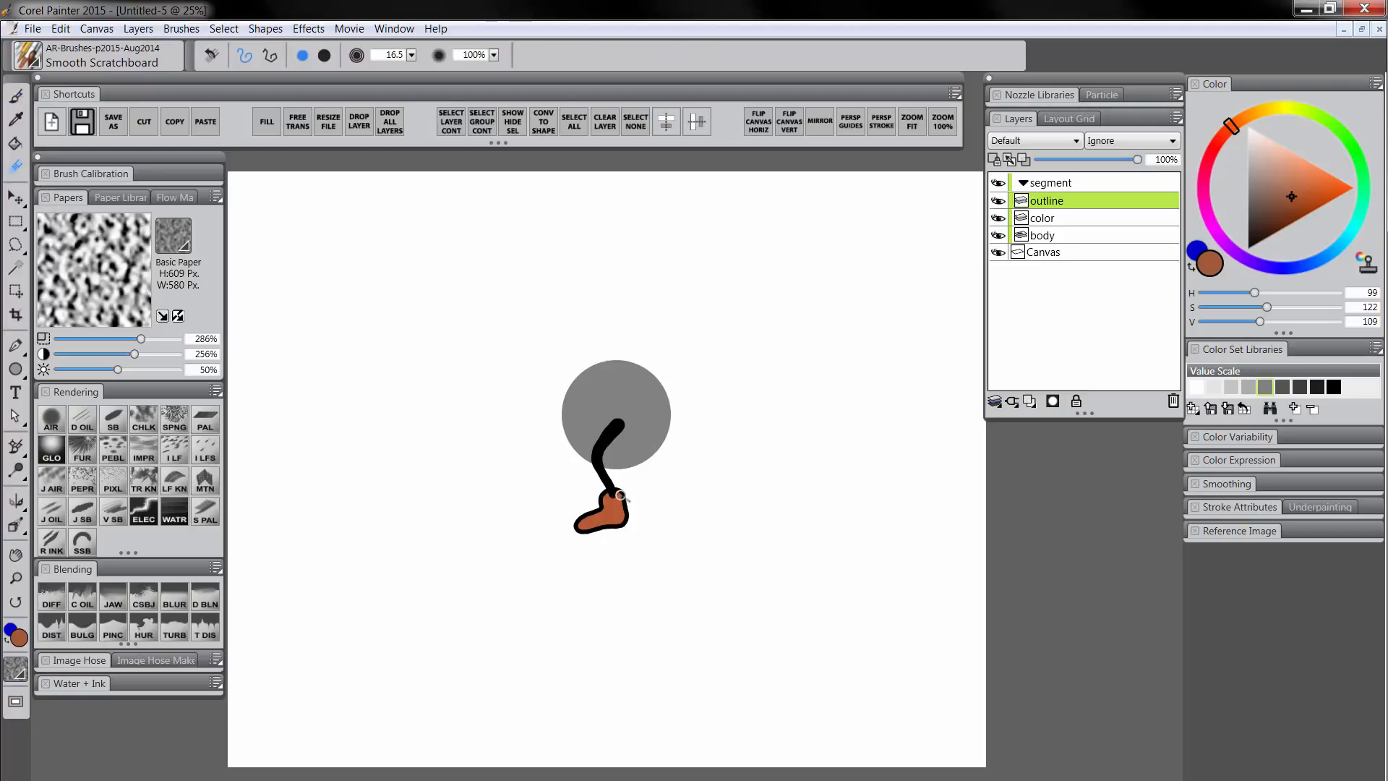
click(1053, 218)
click(1302, 177)
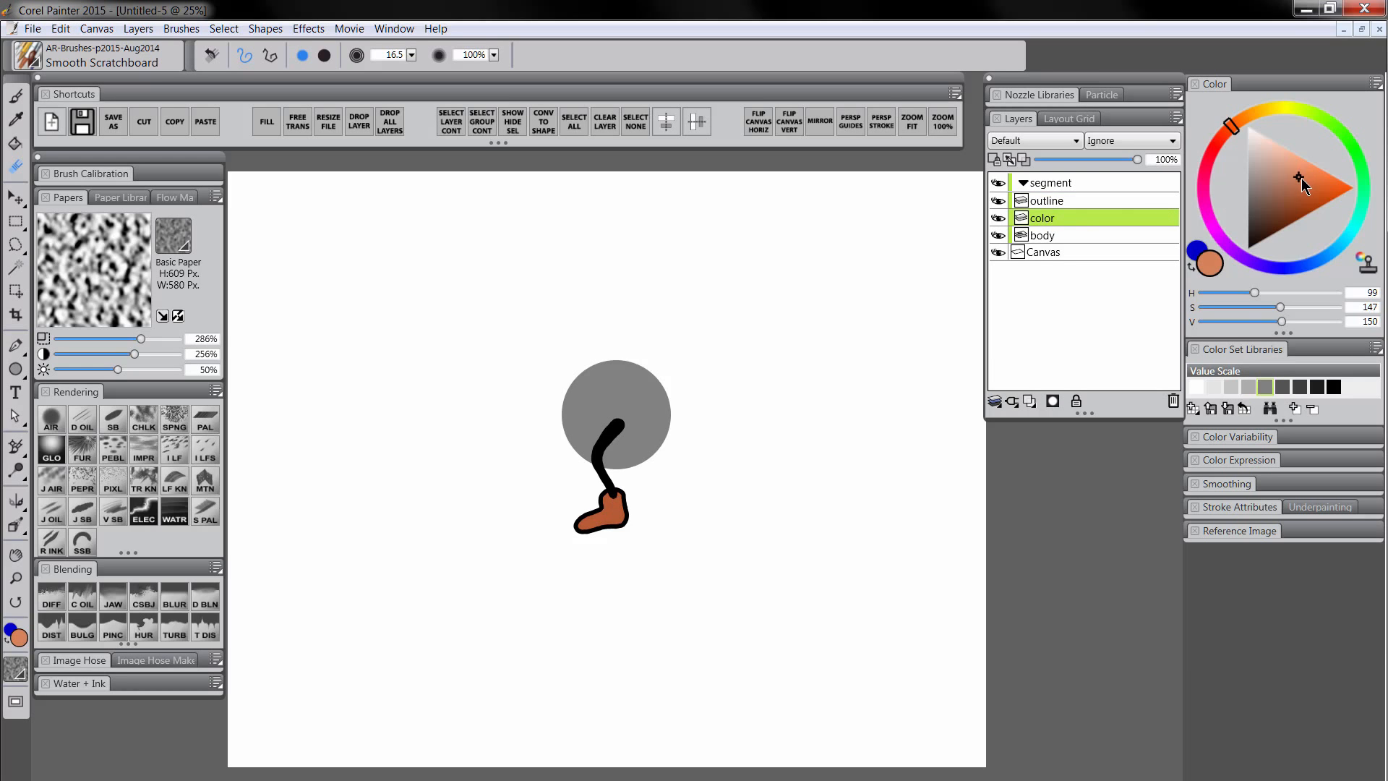
click(1241, 123)
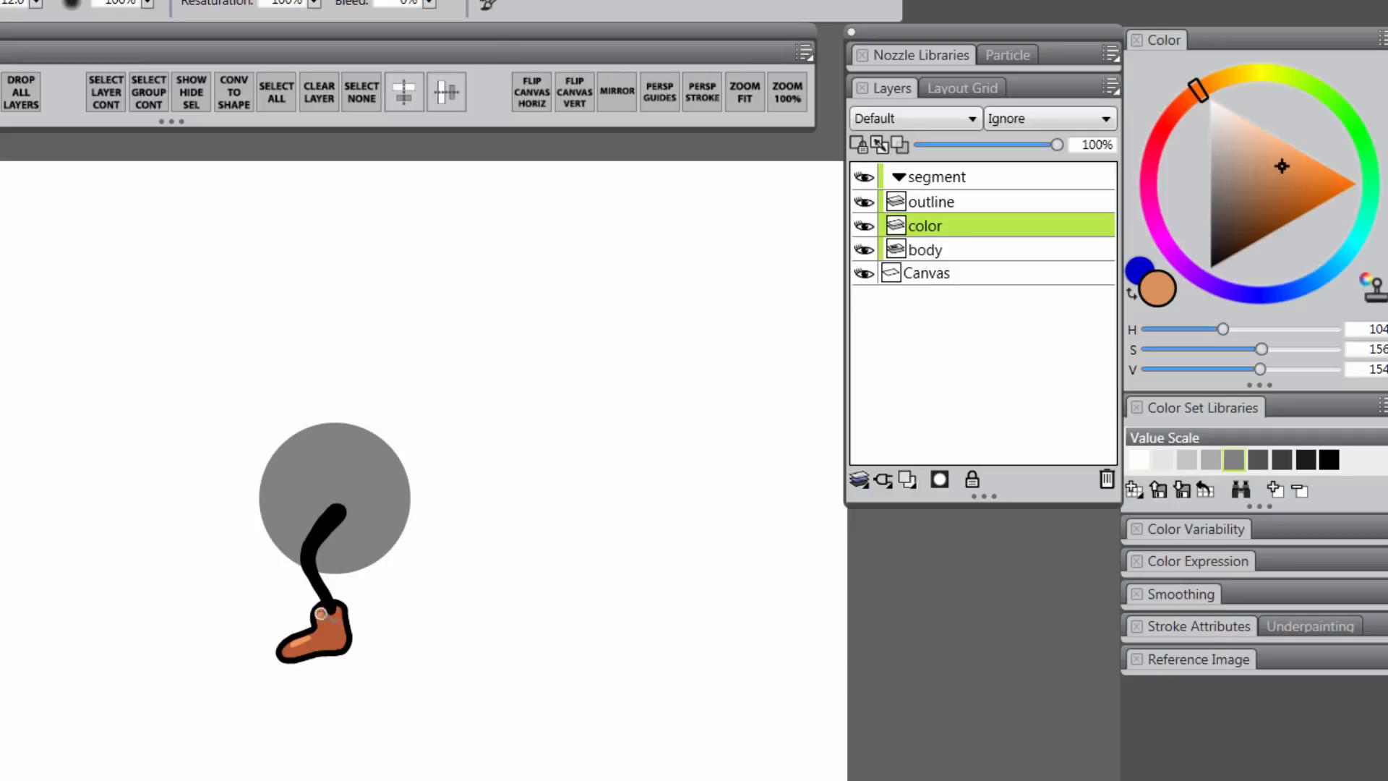
click(940, 249)
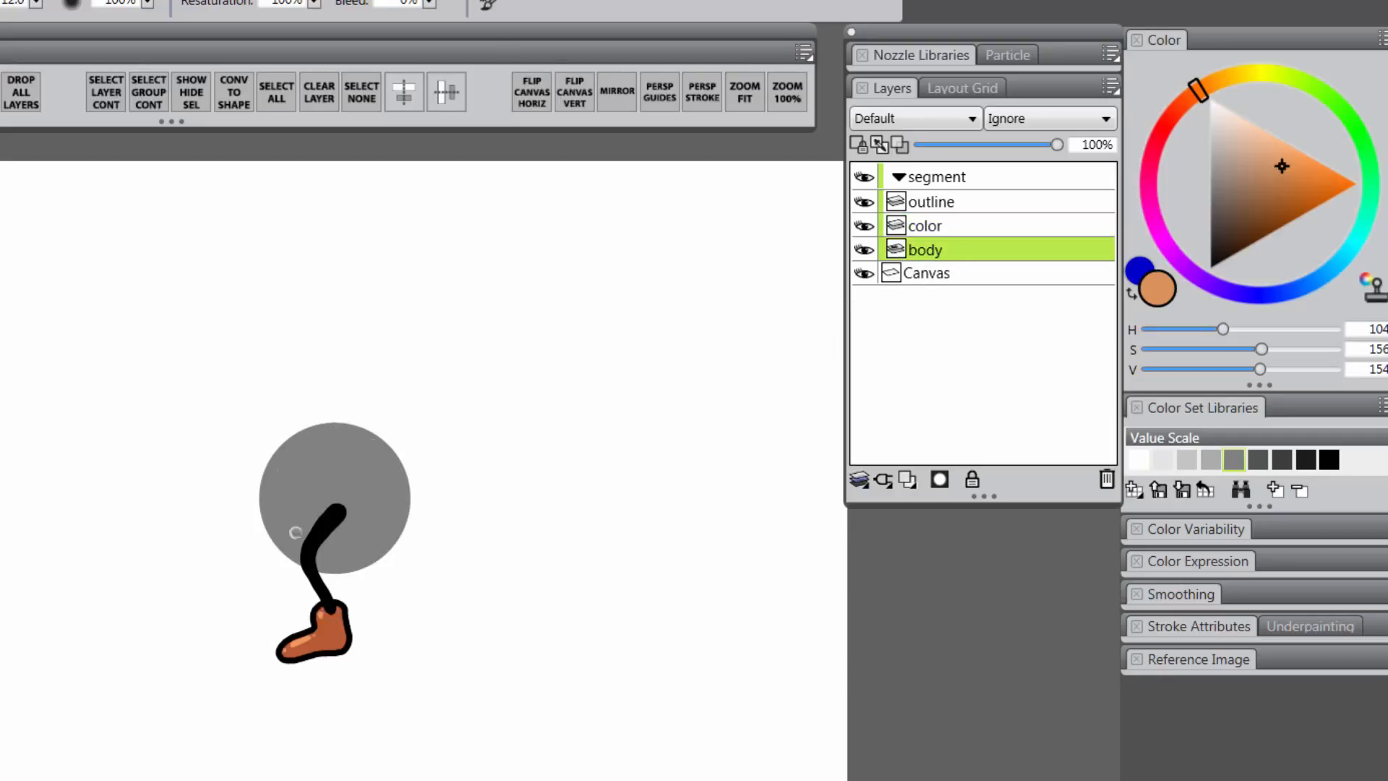
Convert the body shape to a paintable layer and turn the Canvas layer's visibility off and back on
right_click(931, 250)
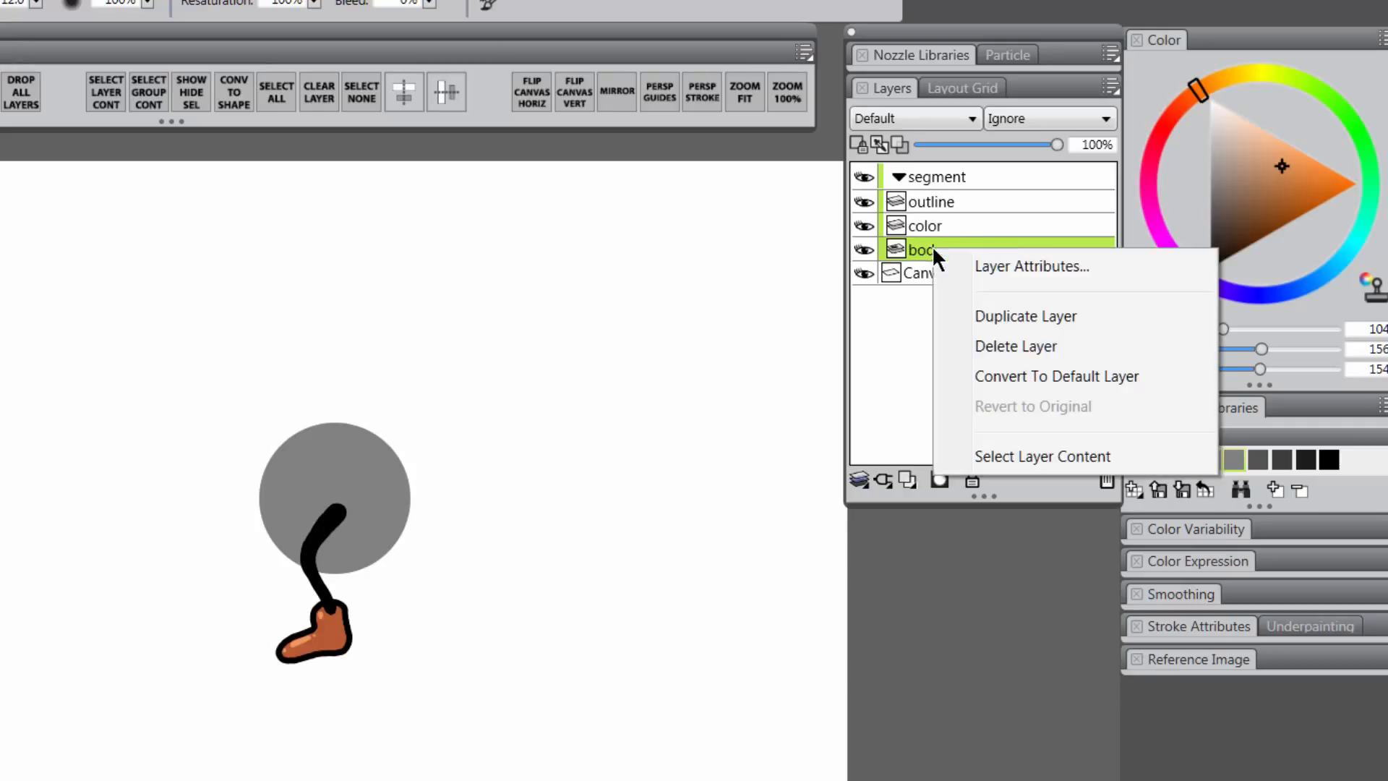
click(1069, 376)
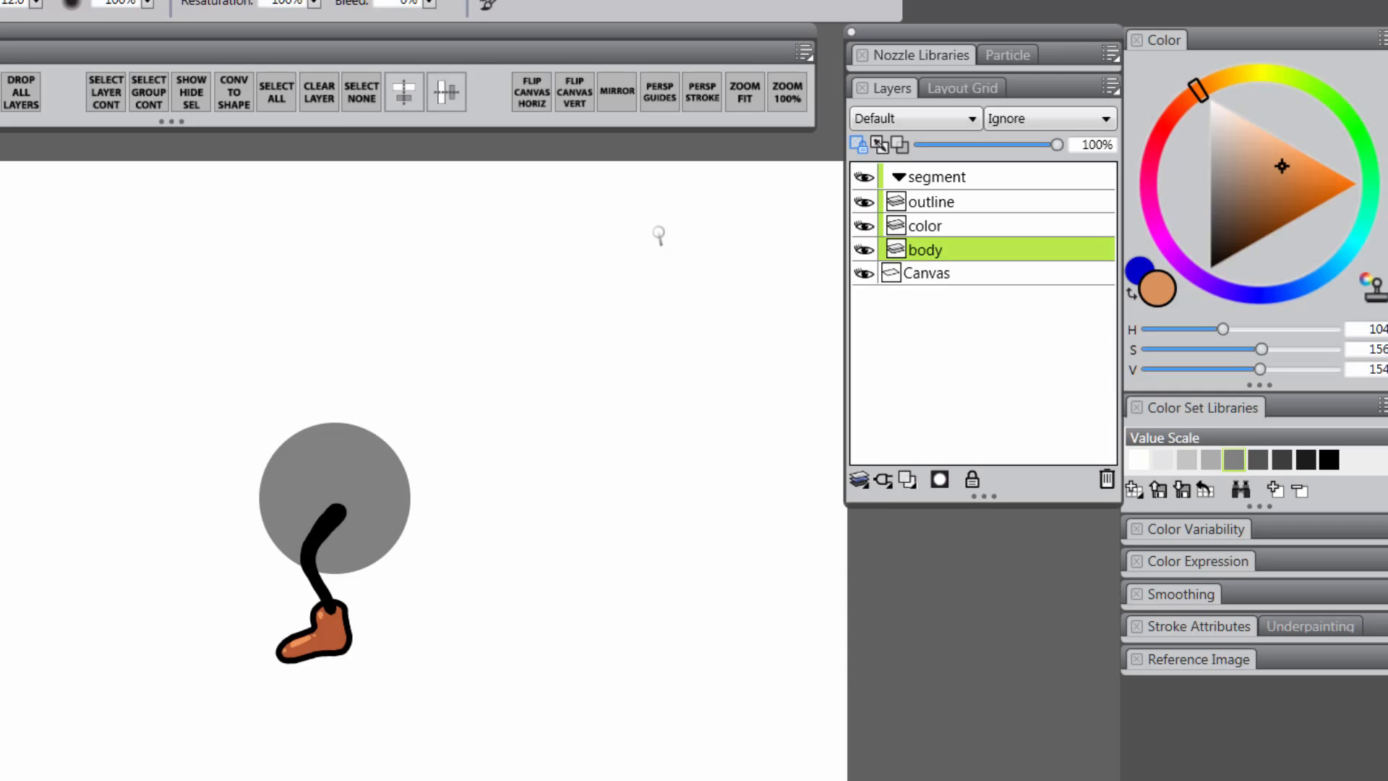
click(866, 274)
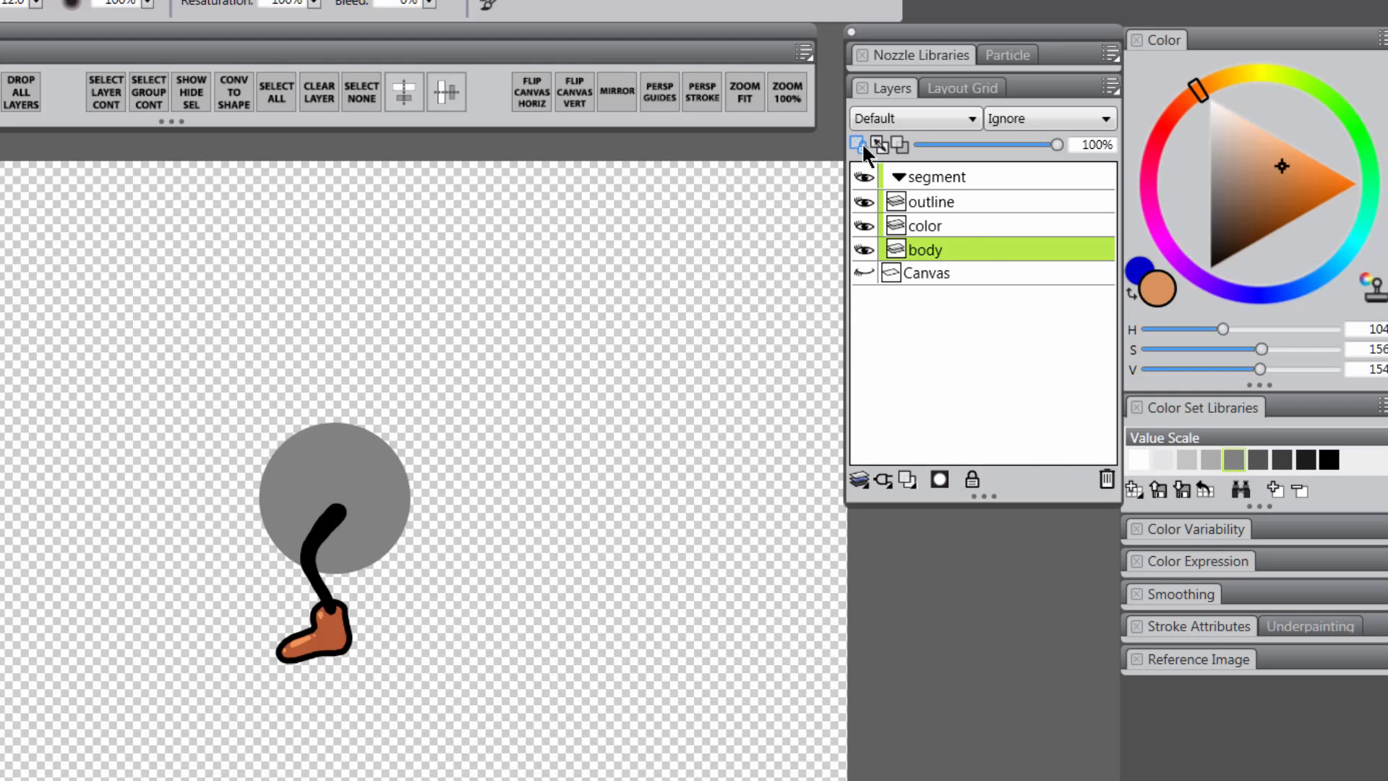
click(865, 273)
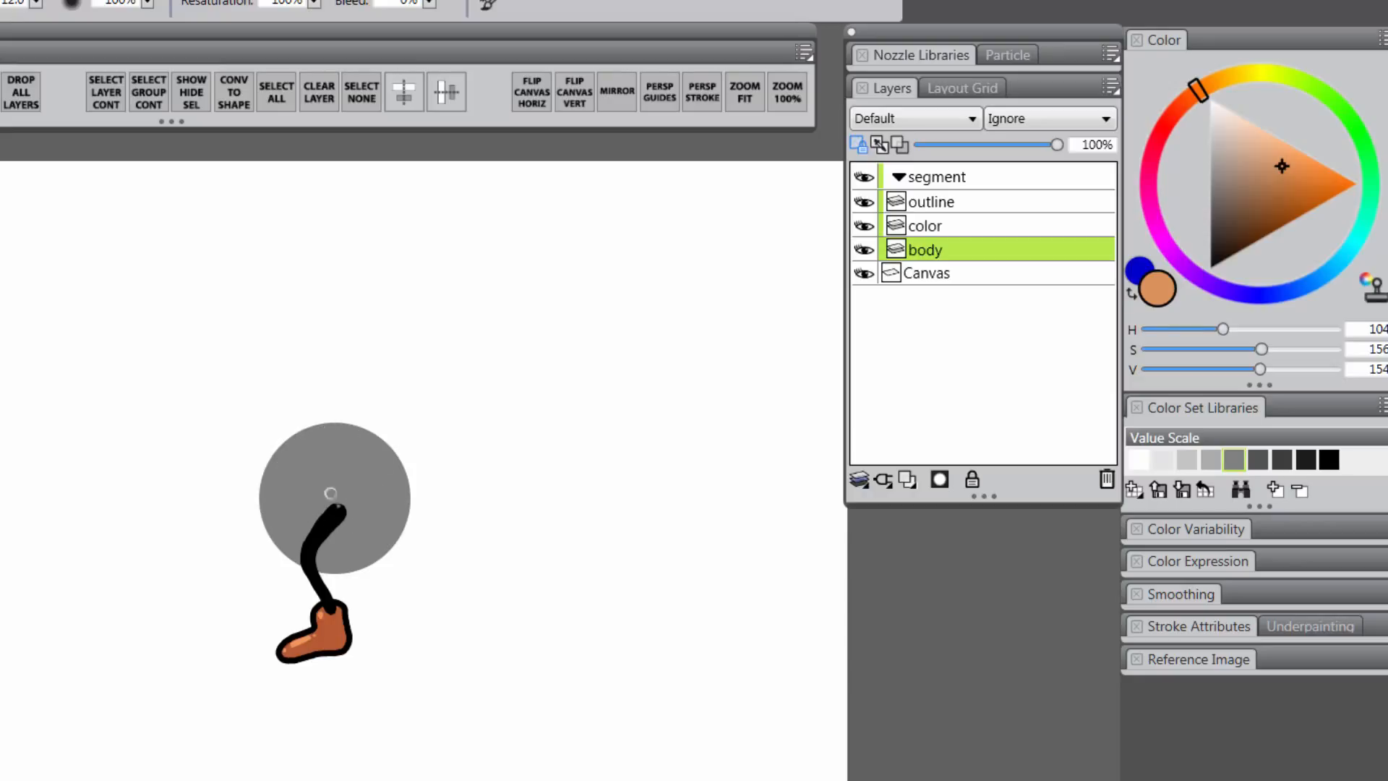
Paint the body ball dark green with Preserve Transparency on, undoing the stroke that spilled outside
click(1310, 86)
click(1278, 222)
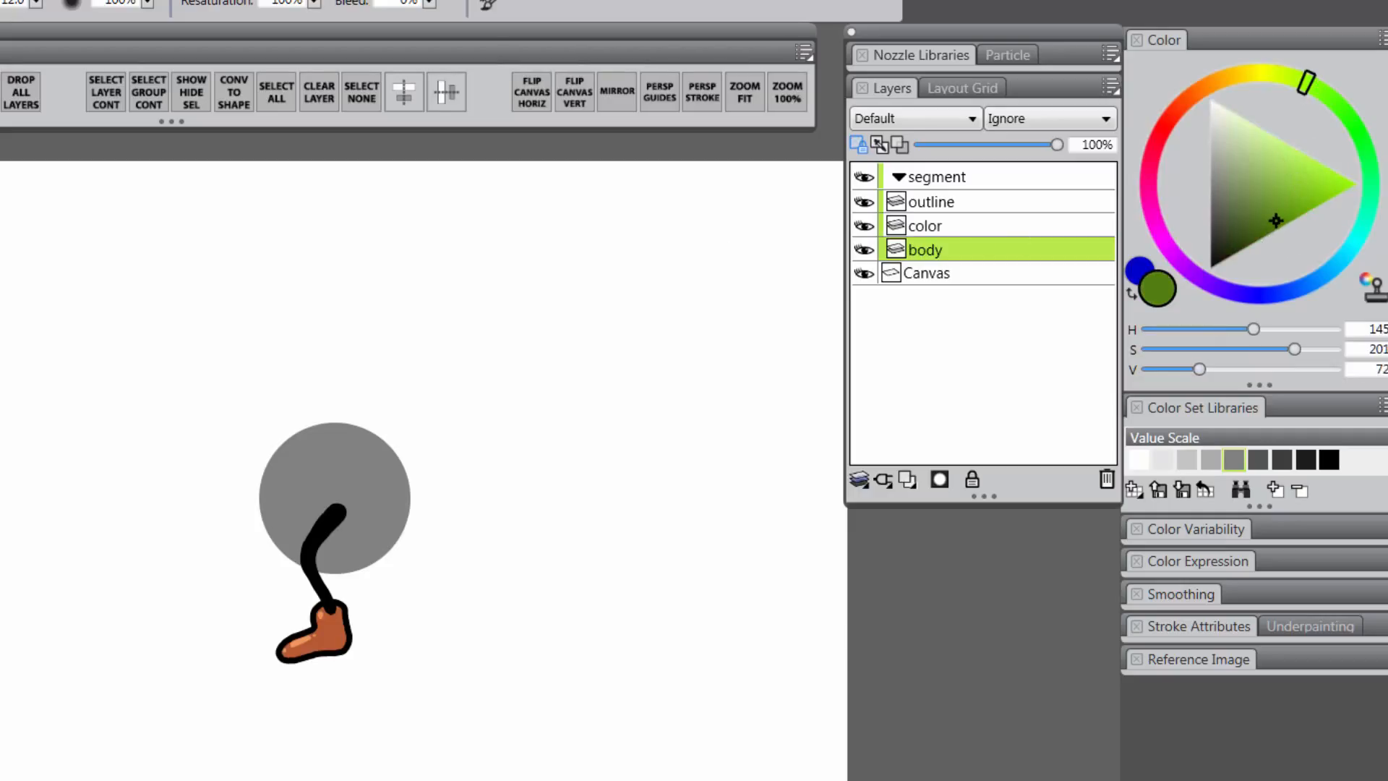
mouse_move(356, 412)
mouse_down()
mouse_move(267, 473)
mouse_move(252, 504)
mouse_move(413, 468)
mouse_move(271, 531)
mouse_move(247, 557)
mouse_move(450, 503)
mouse_move(267, 572)
mouse_move(416, 552)
mouse_move(345, 573)
mouse_up()
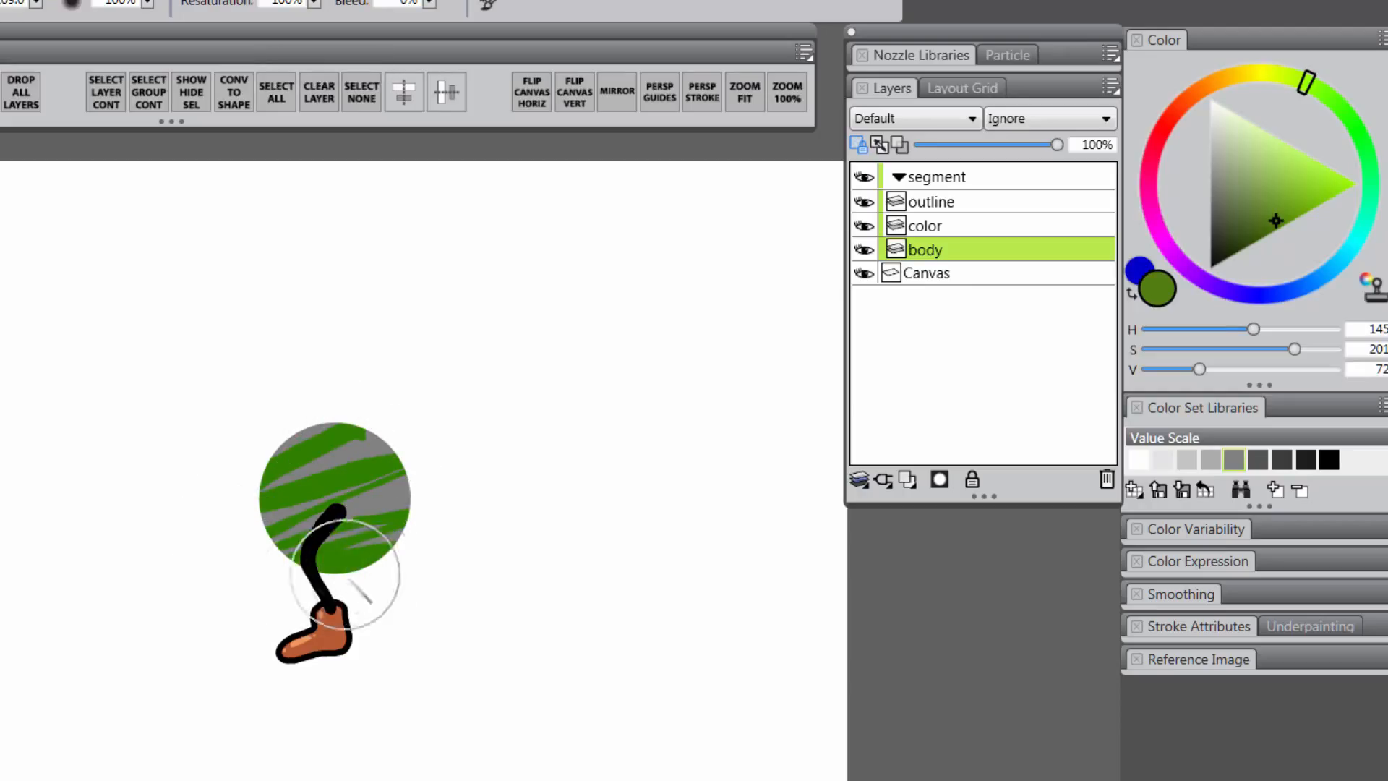
click(861, 143)
mouse_move(402, 465)
mouse_down()
mouse_move(486, 435)
mouse_move(163, 535)
mouse_move(371, 475)
mouse_move(316, 568)
mouse_move(444, 593)
mouse_move(474, 470)
mouse_up()
key(ctrl+z)
key(ctrl+z)
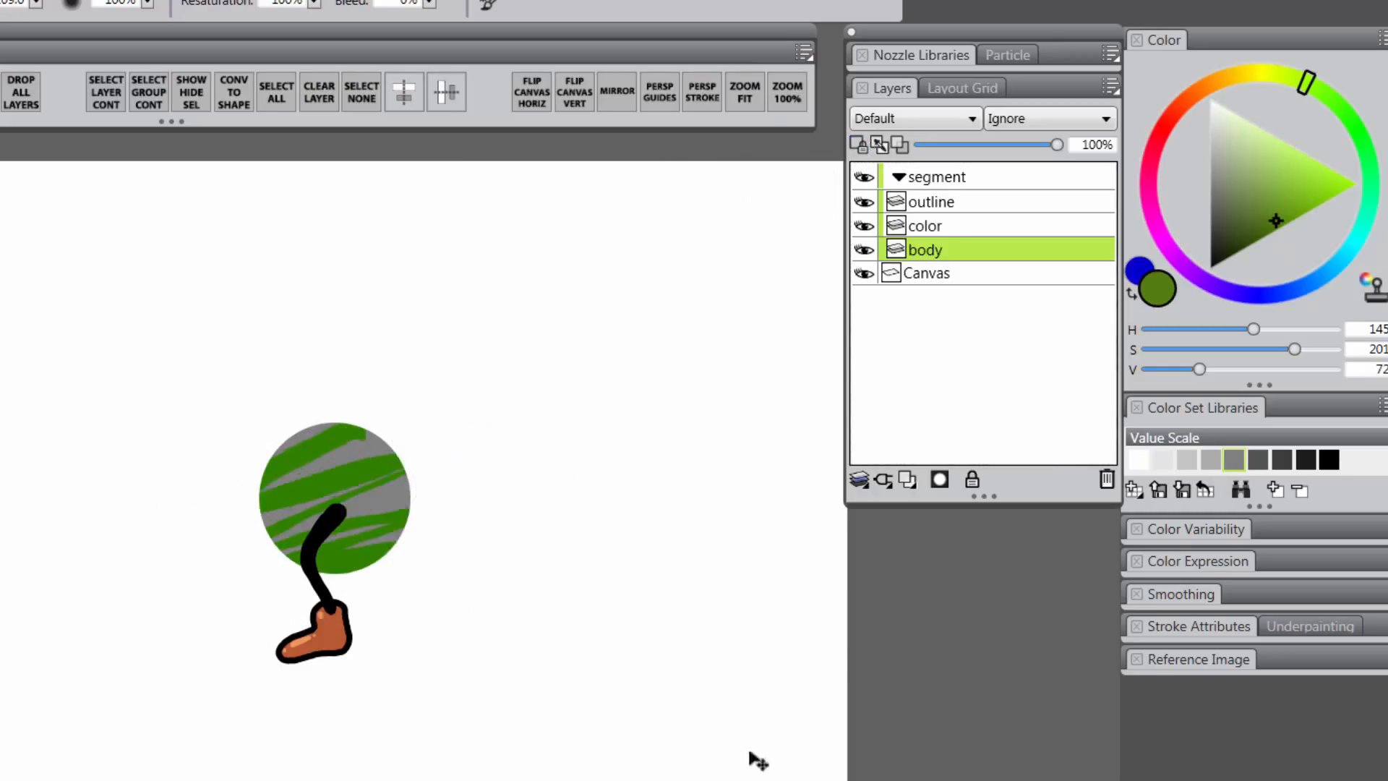
click(859, 144)
mouse_move(288, 409)
mouse_down()
mouse_move(350, 496)
mouse_move(285, 508)
mouse_move(466, 536)
mouse_up()
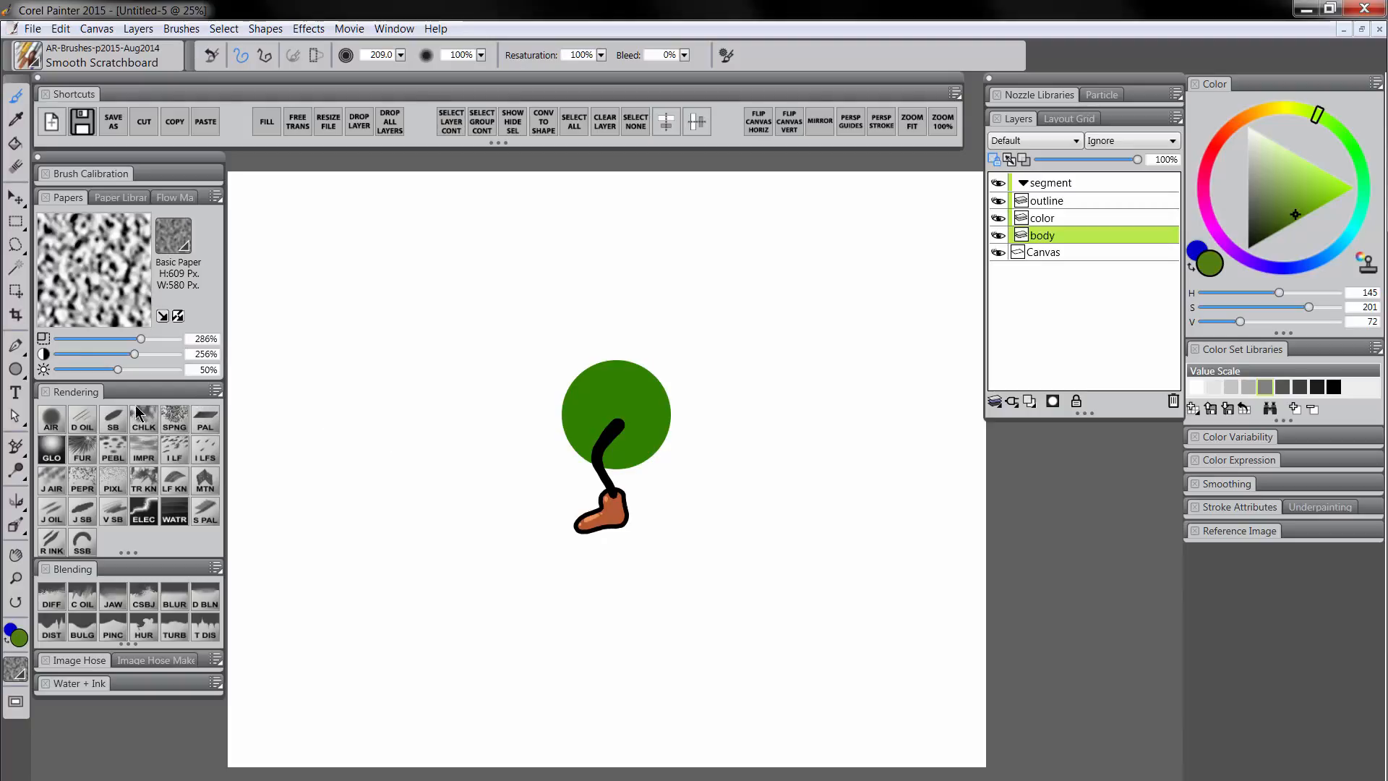
Spray lighter yellow-green over the top of the ball with a wide Digital Airbrush
click(57, 422)
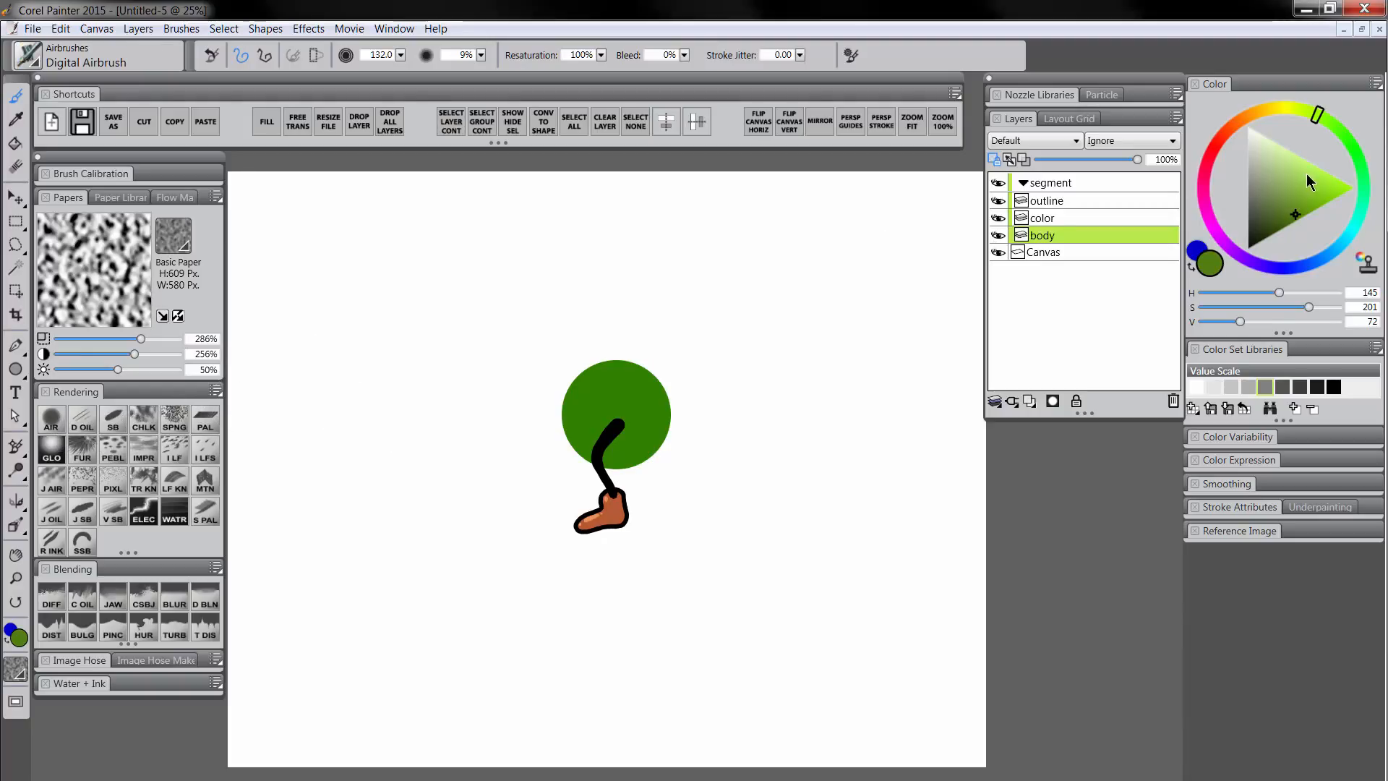
click(1328, 186)
drag(1331, 190, 1327, 174)
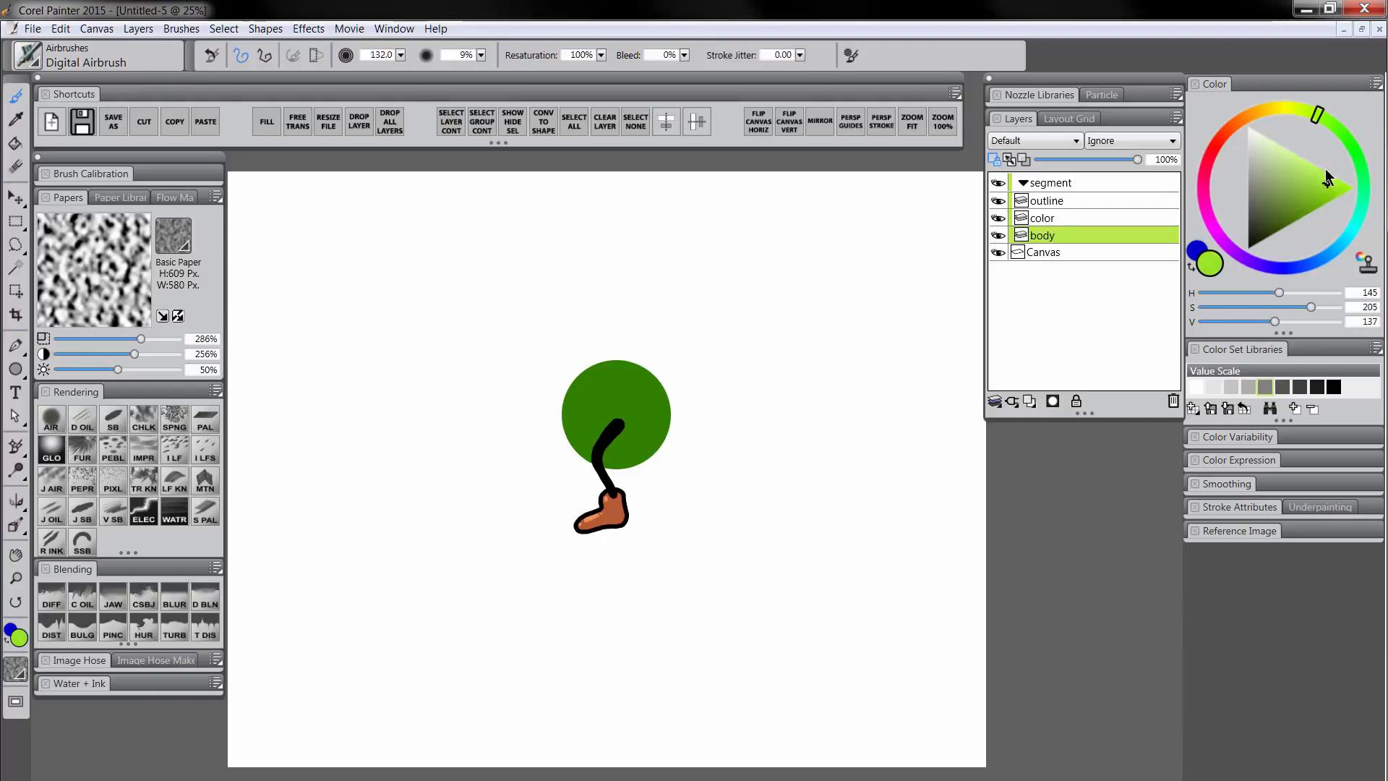
click(1315, 118)
mouse_move(627, 354)
mouse_down()
mouse_move(635, 384)
mouse_move(572, 408)
mouse_up()
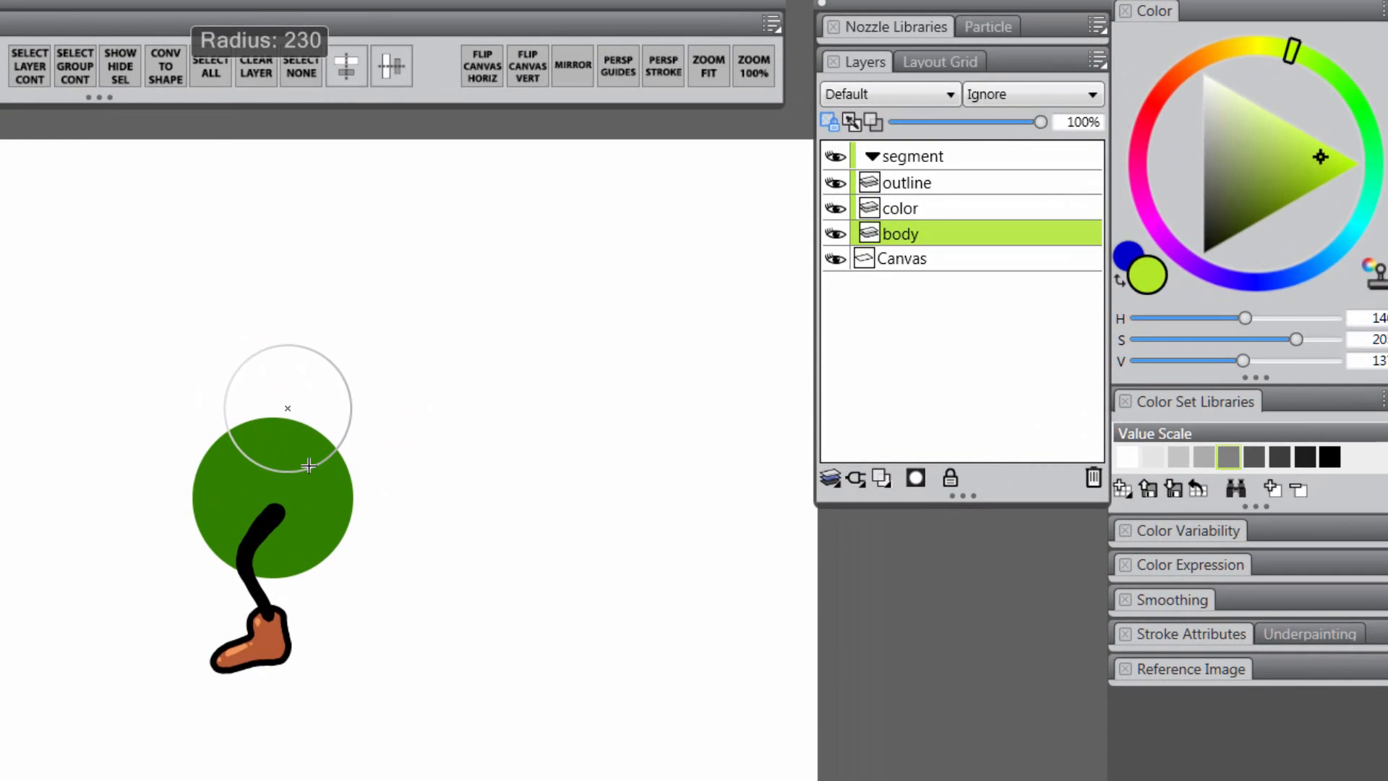
mouse_move(309, 467)
mouse_down()
mouse_move(272, 480)
mouse_move(322, 442)
mouse_move(285, 459)
mouse_up()
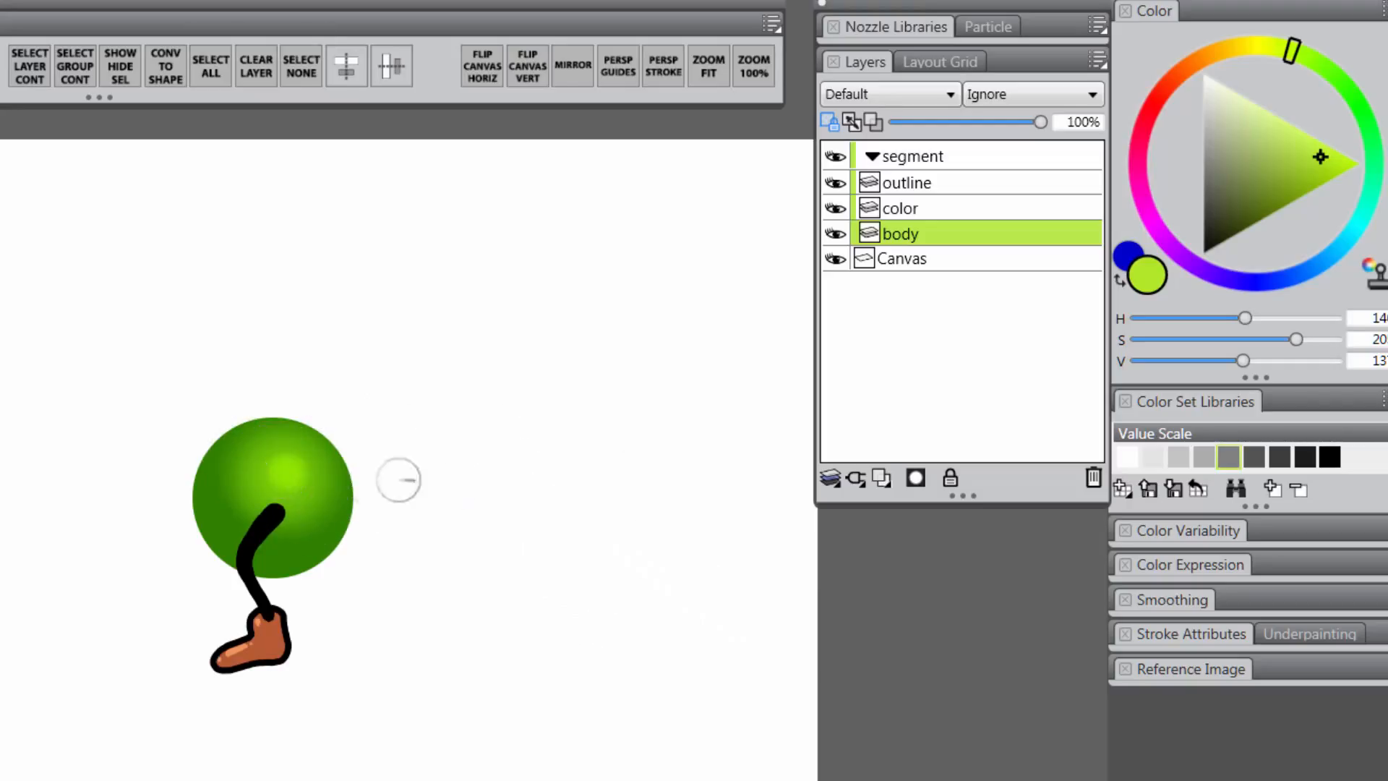
Dab a white highlight on the upper ball with a smaller airbrush
drag(1301, 153, 1292, 121)
click(1274, 47)
mouse_move(300, 437)
mouse_down()
mouse_move(291, 467)
mouse_move(353, 457)
mouse_move(294, 476)
mouse_move(321, 457)
mouse_move(289, 459)
mouse_move(323, 458)
mouse_up()
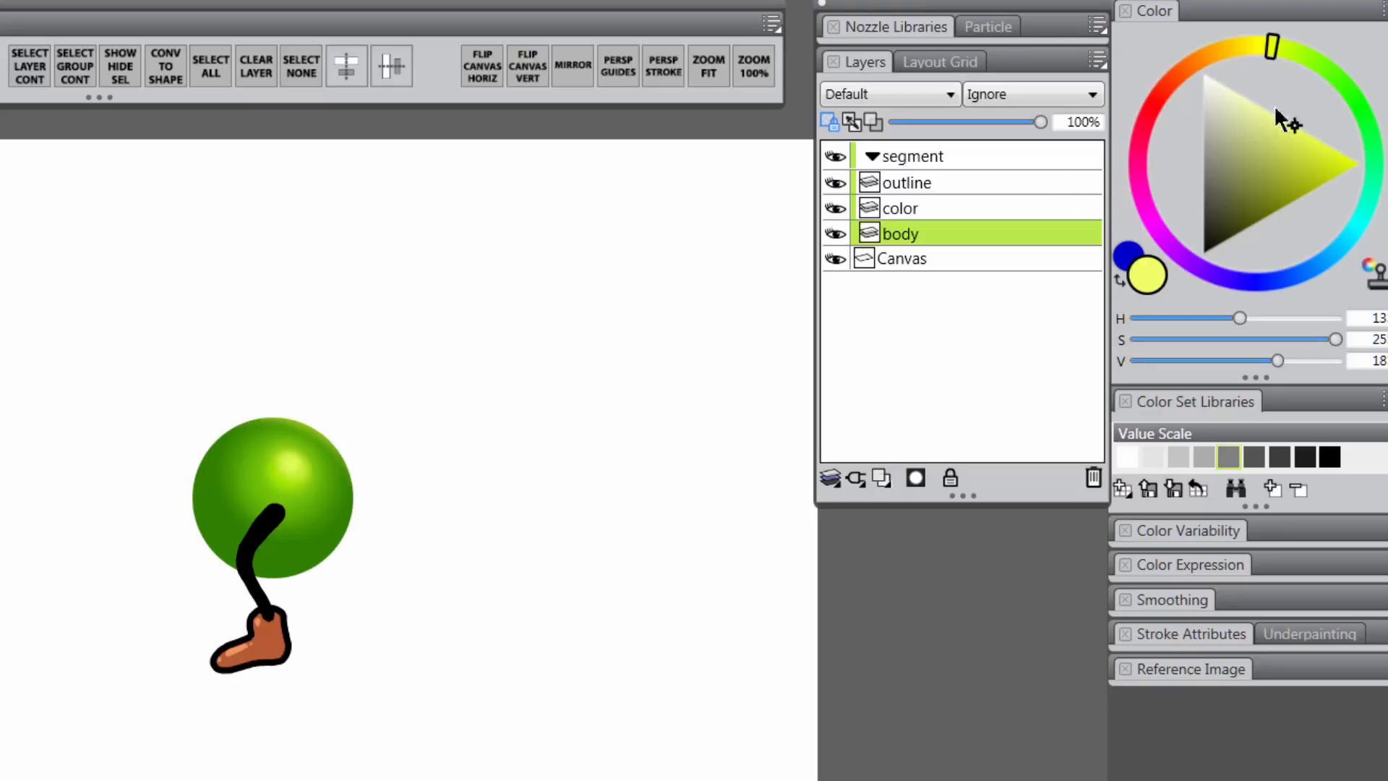
drag(1275, 109, 1204, 52)
click(294, 458)
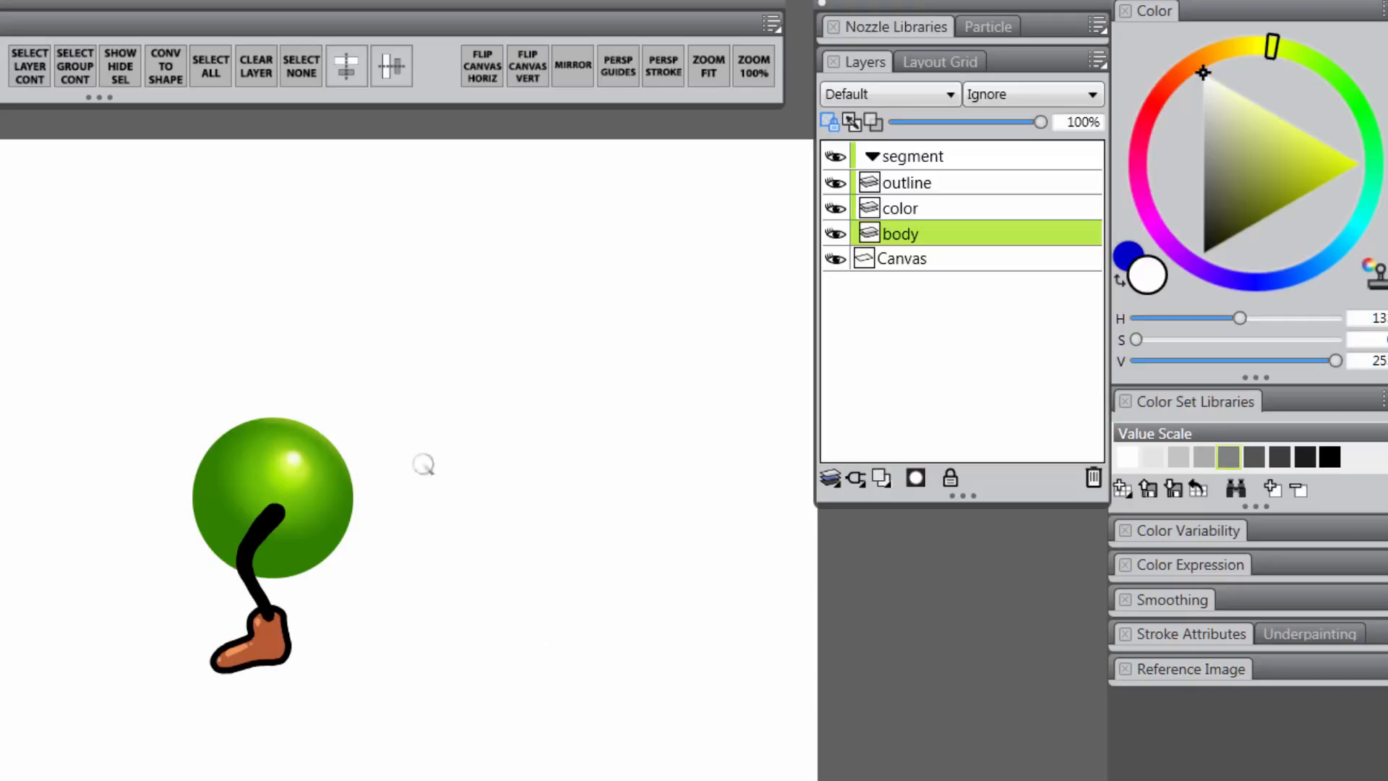
key(bracketright)
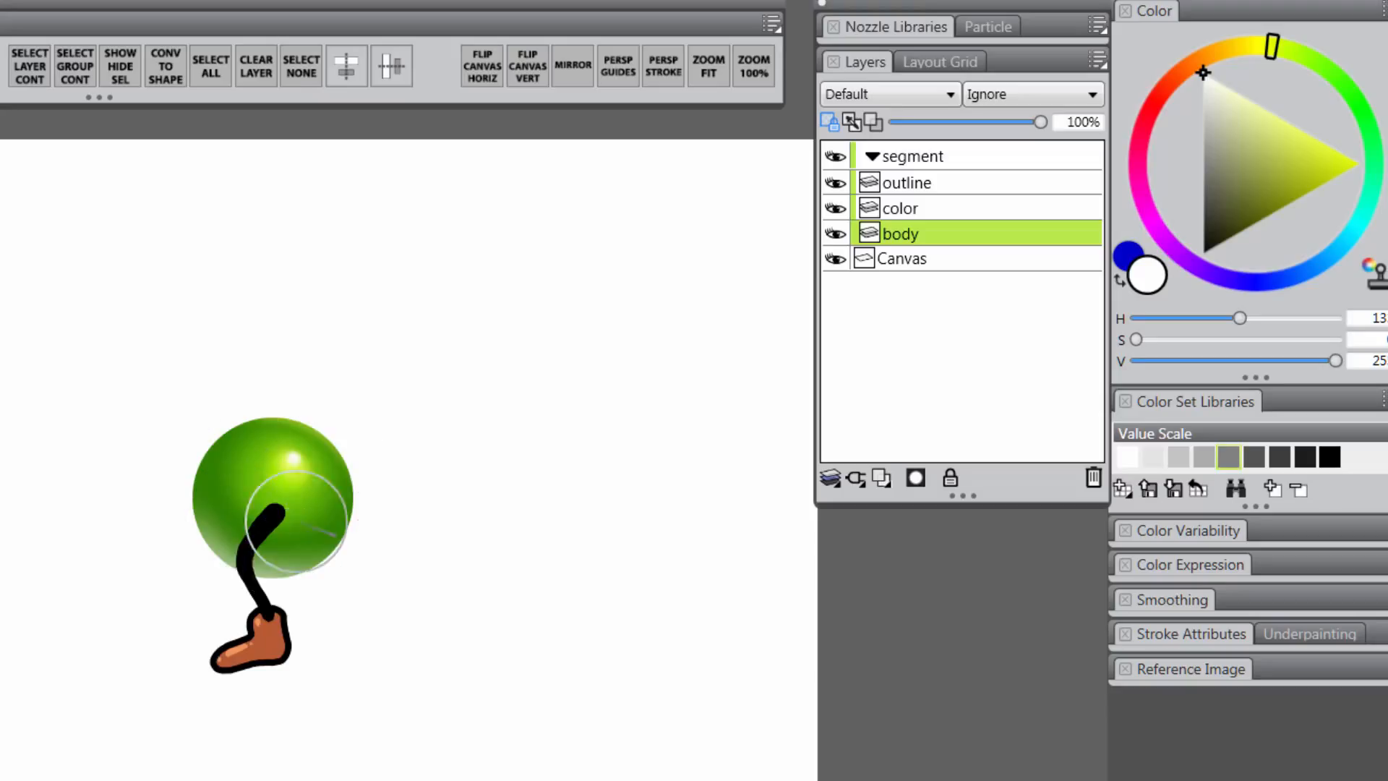
Pick a dark green for the ball's shadow side, then return to yellow-green
click(1362, 112)
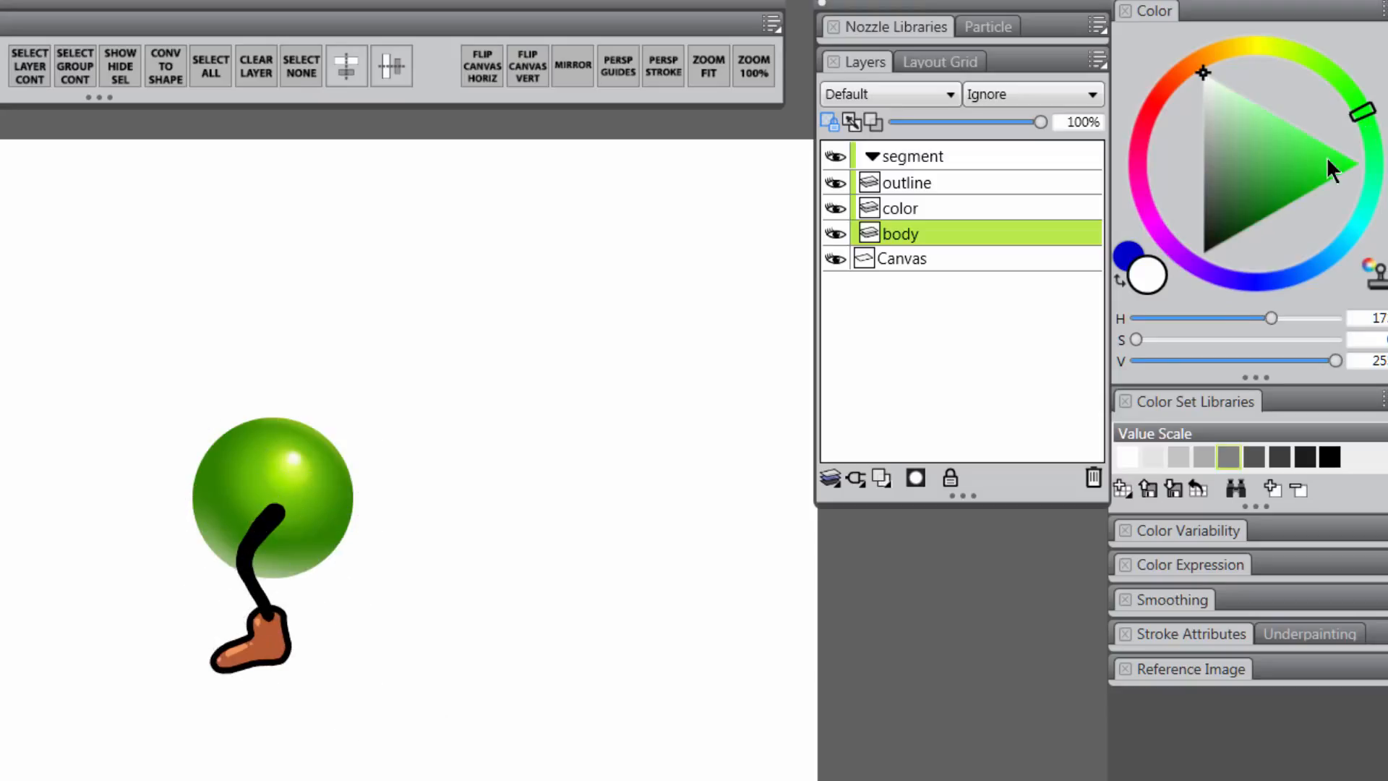
click(1241, 232)
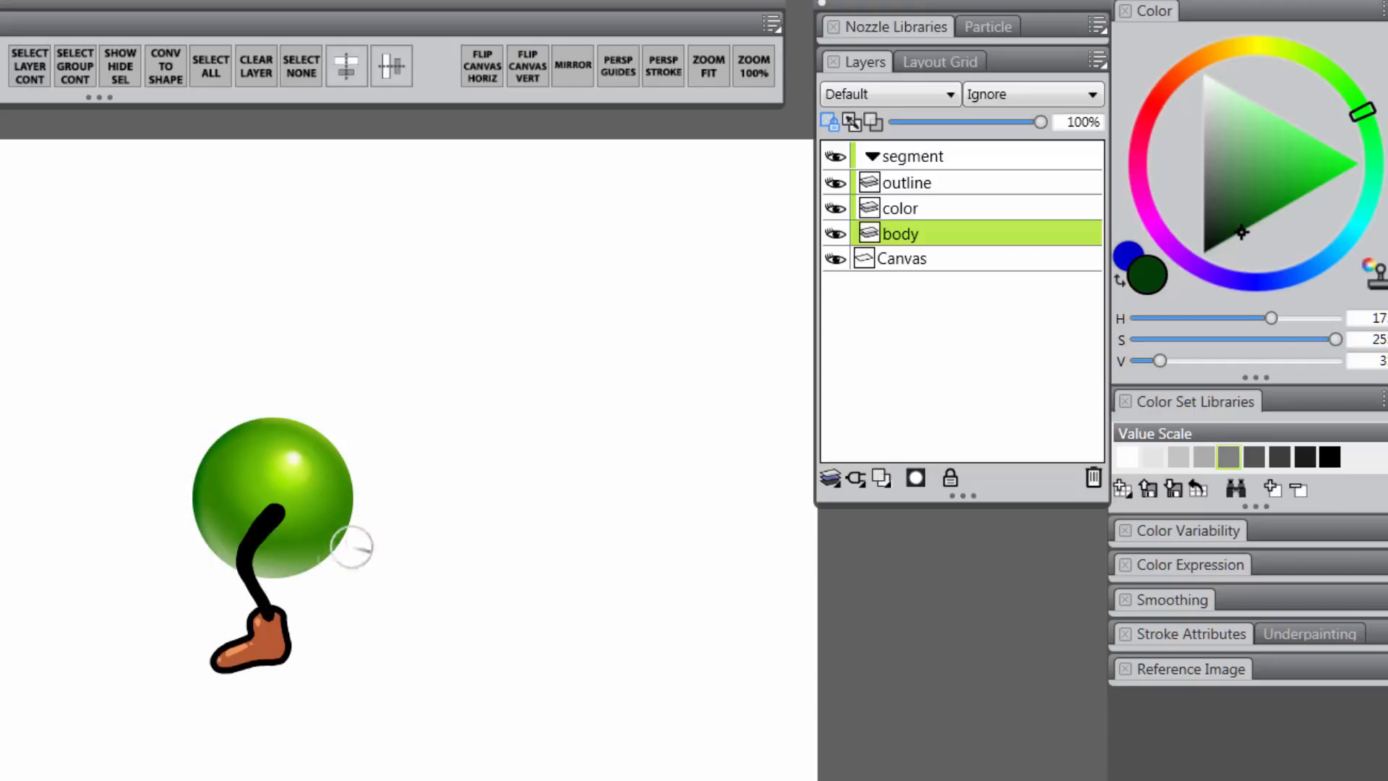
alt+click(335, 463)
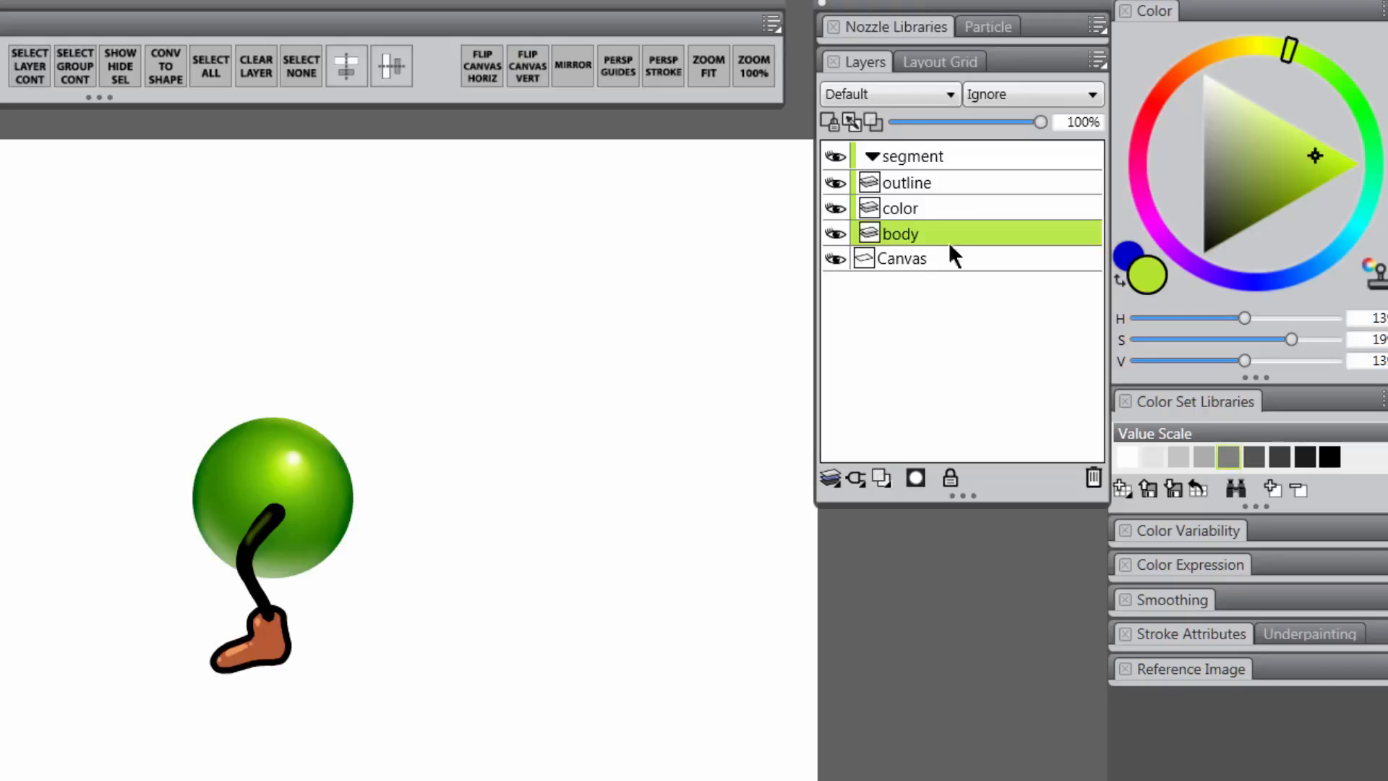
Merge the outline and color layers with Ctrl+E, rename the result leg, and nudge it right and down
click(917, 181)
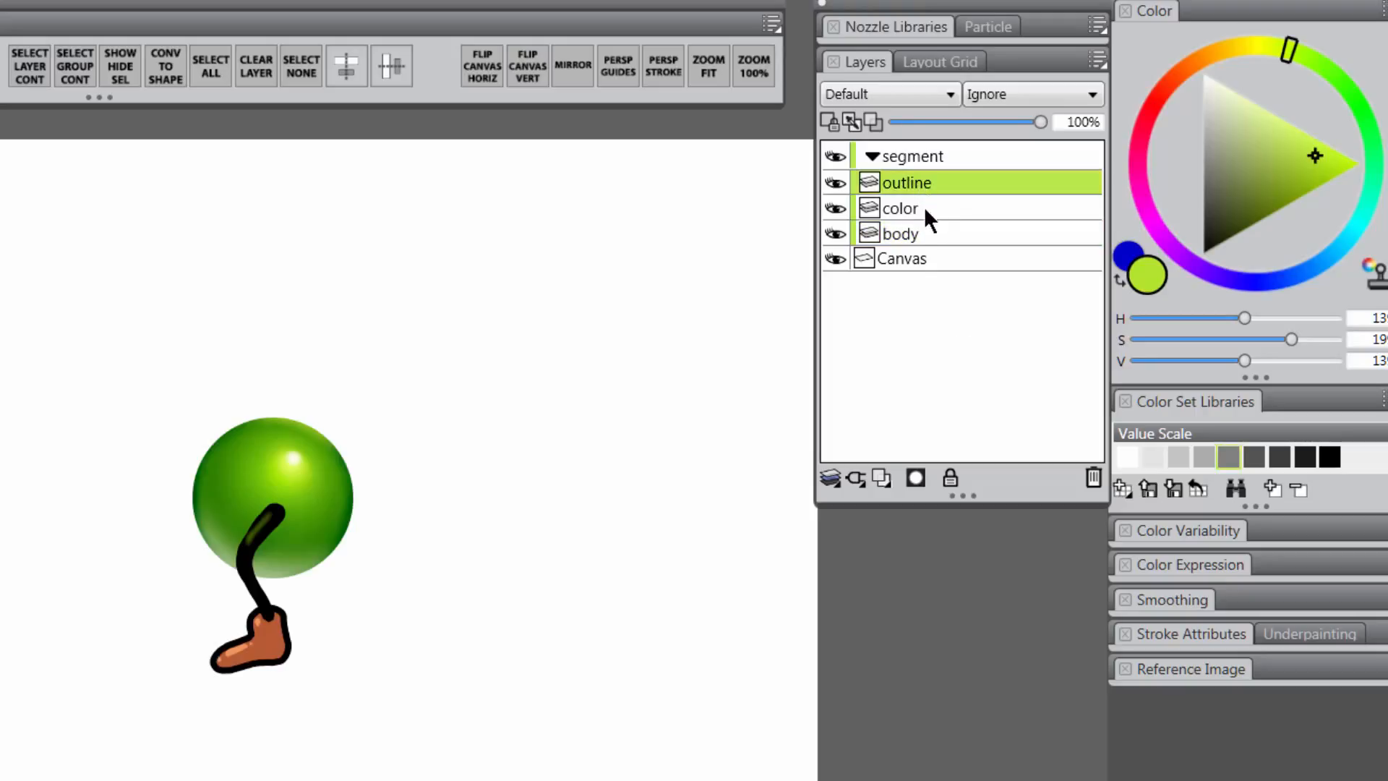
shift+click(923, 209)
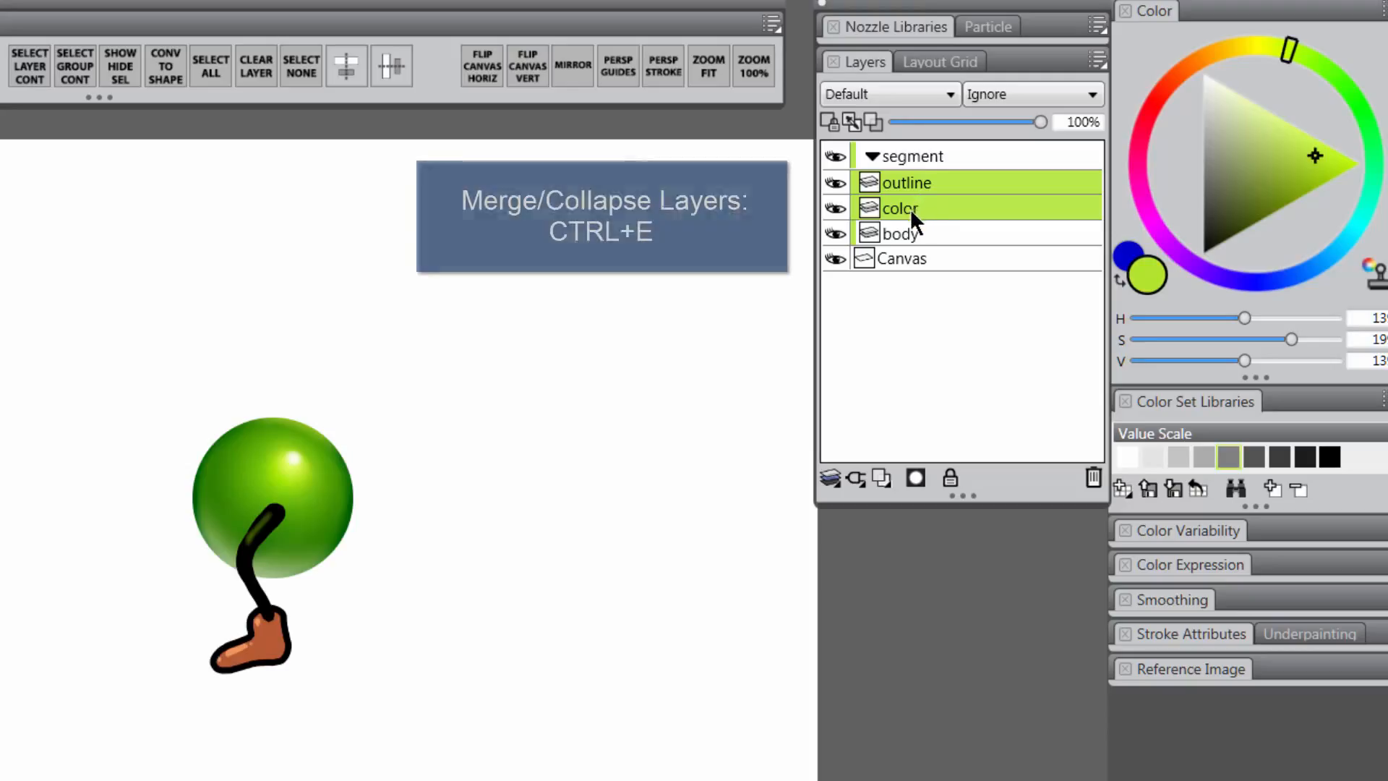
key(ctrl+e)
double_click(905, 182)
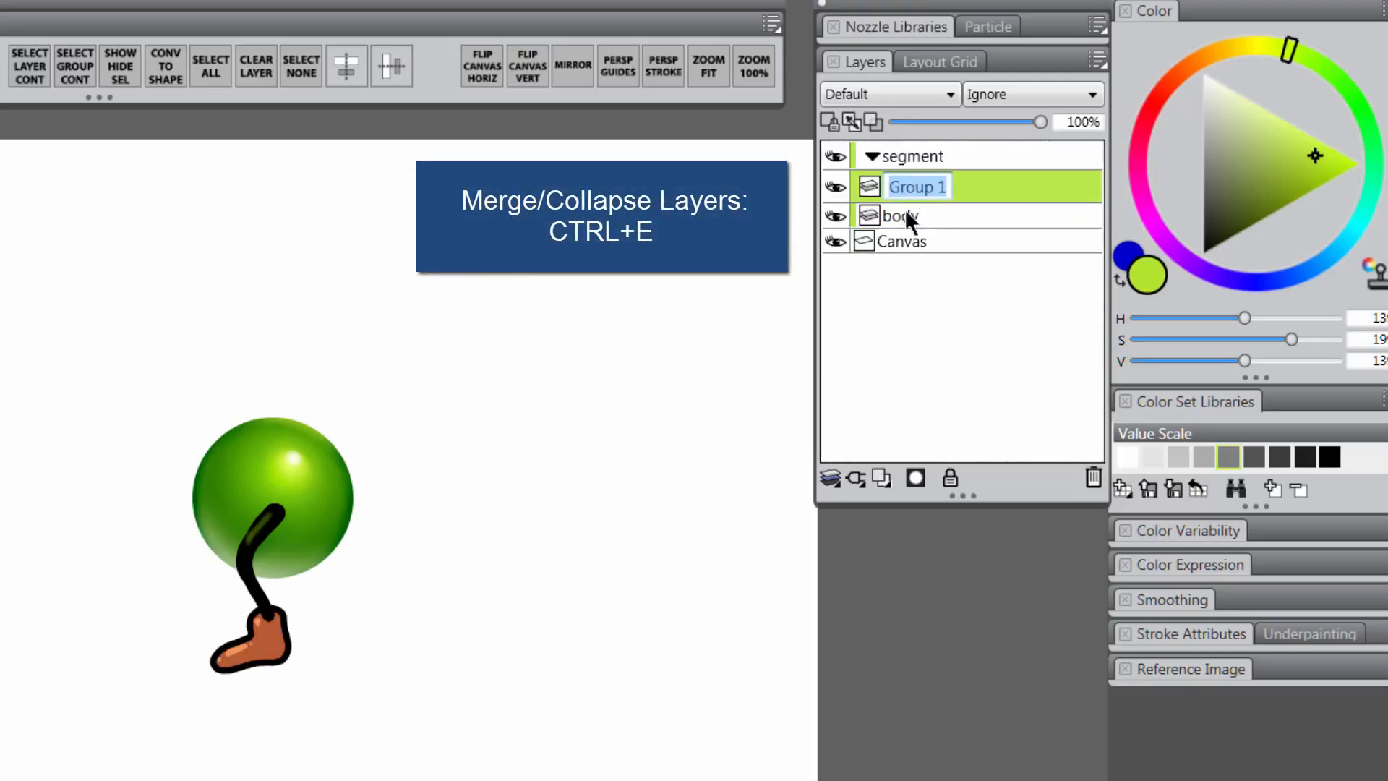
text(leg)
key(Return)
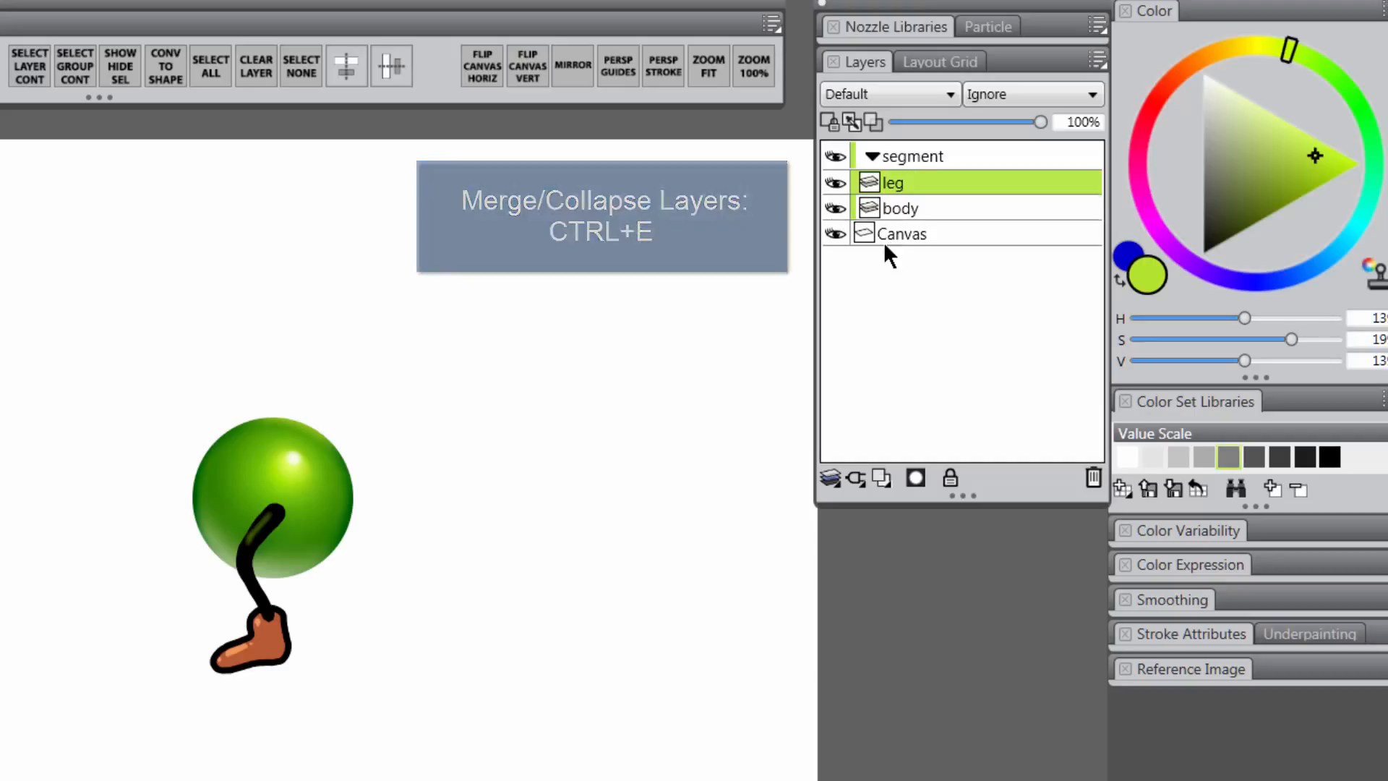
drag(255, 570, 282, 603)
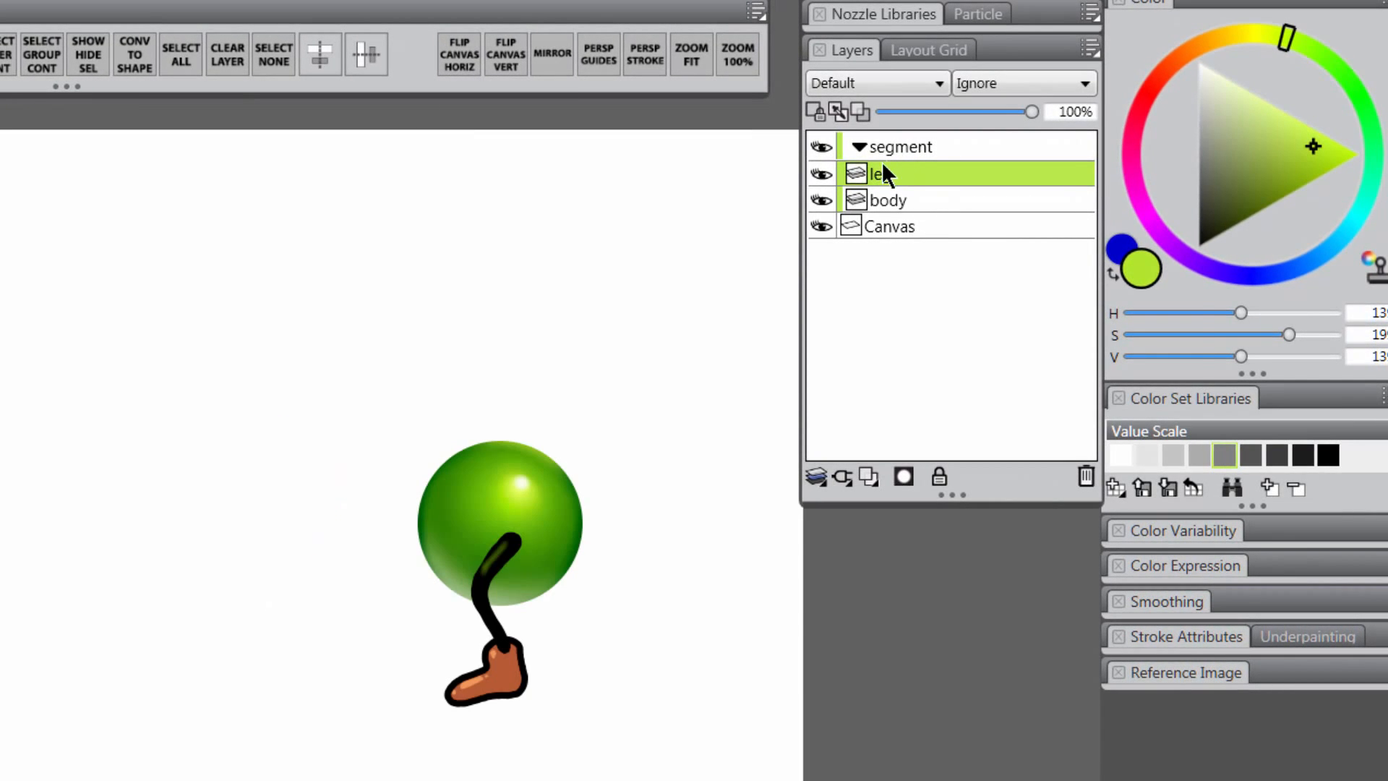
Duplicate the leg layer, place the copy below body, and shift it up-left behind the ball
right_click(884, 172)
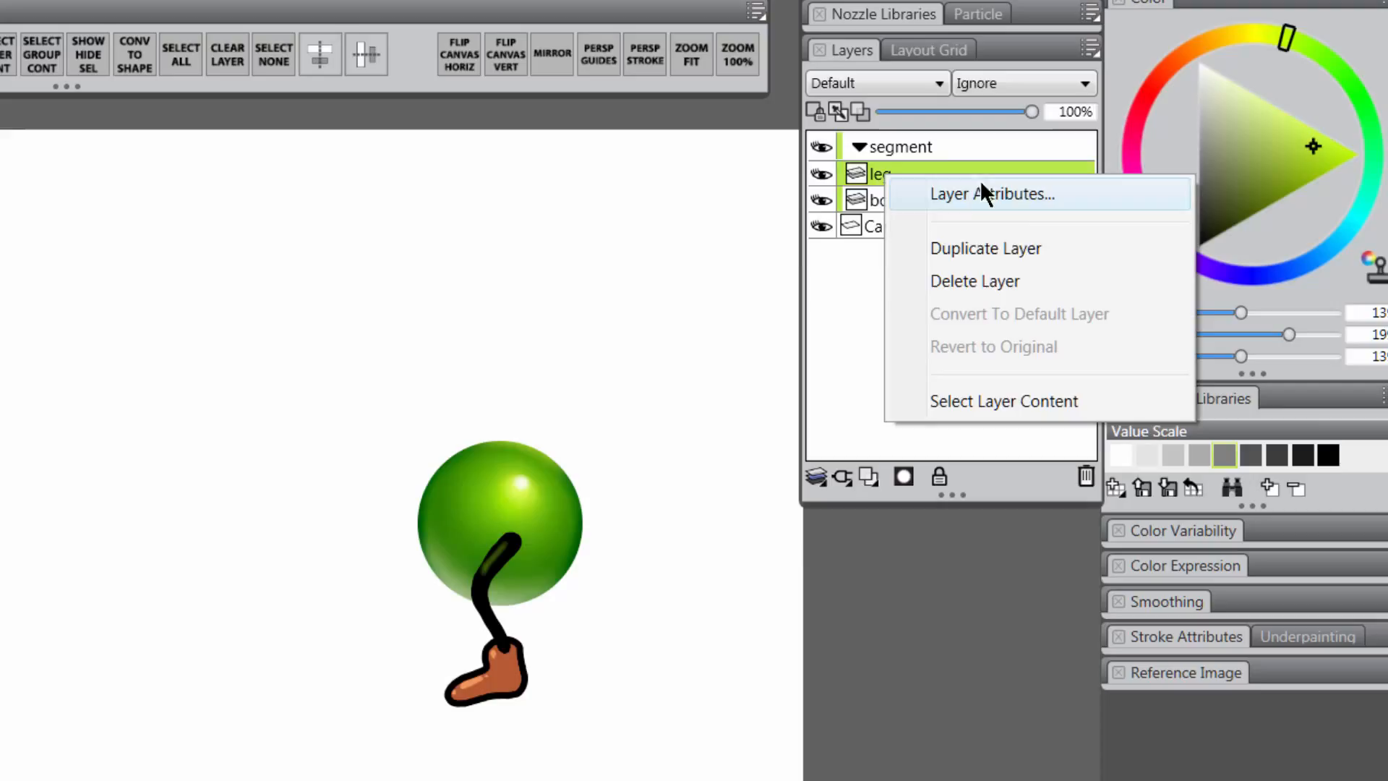
click(991, 246)
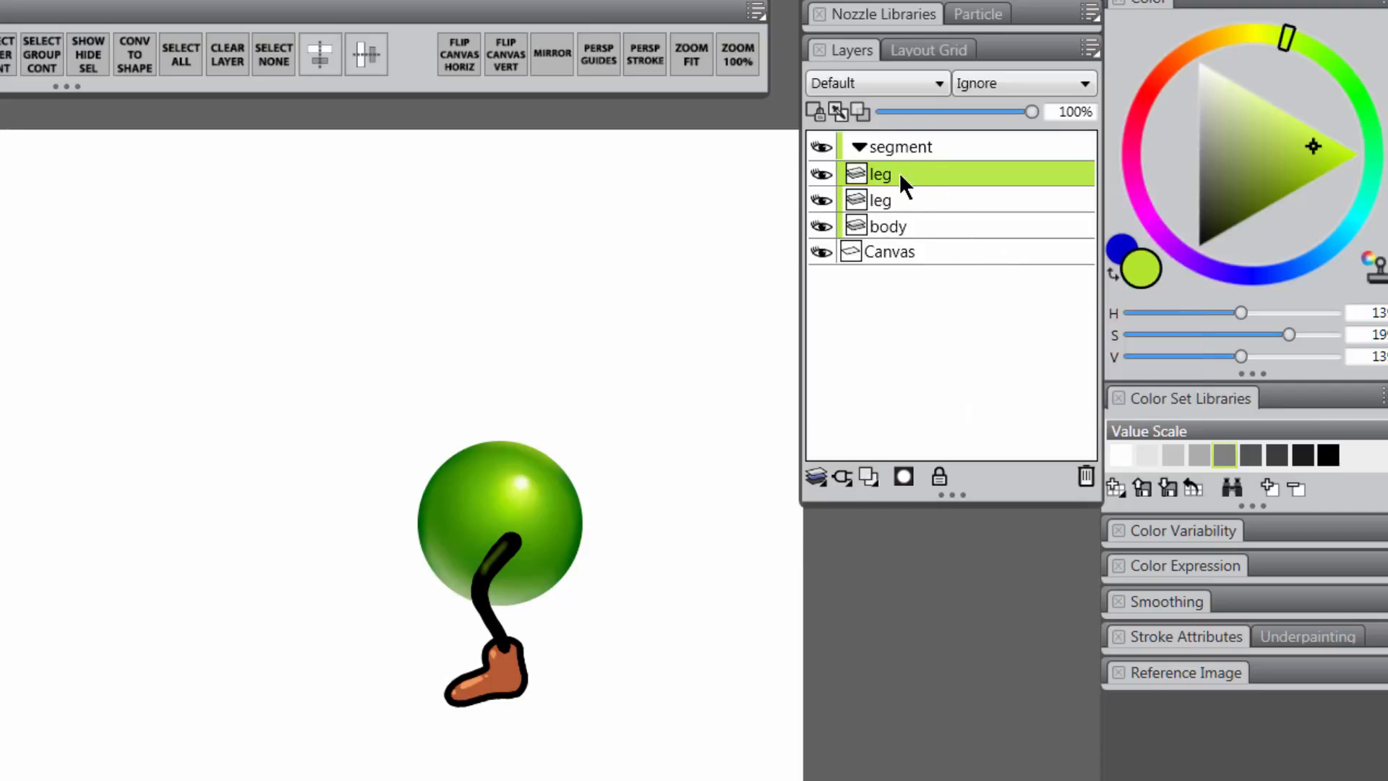
drag(900, 173, 907, 235)
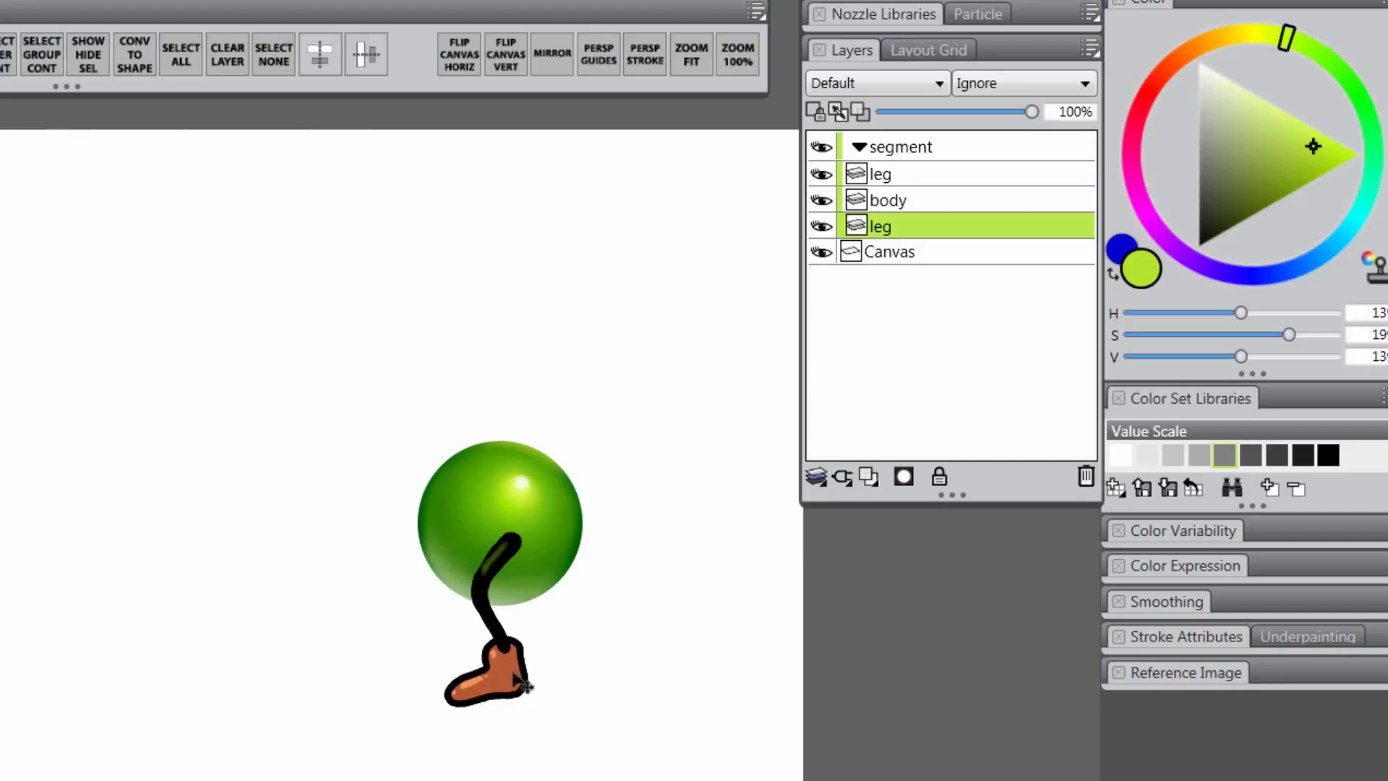
drag(524, 683, 462, 656)
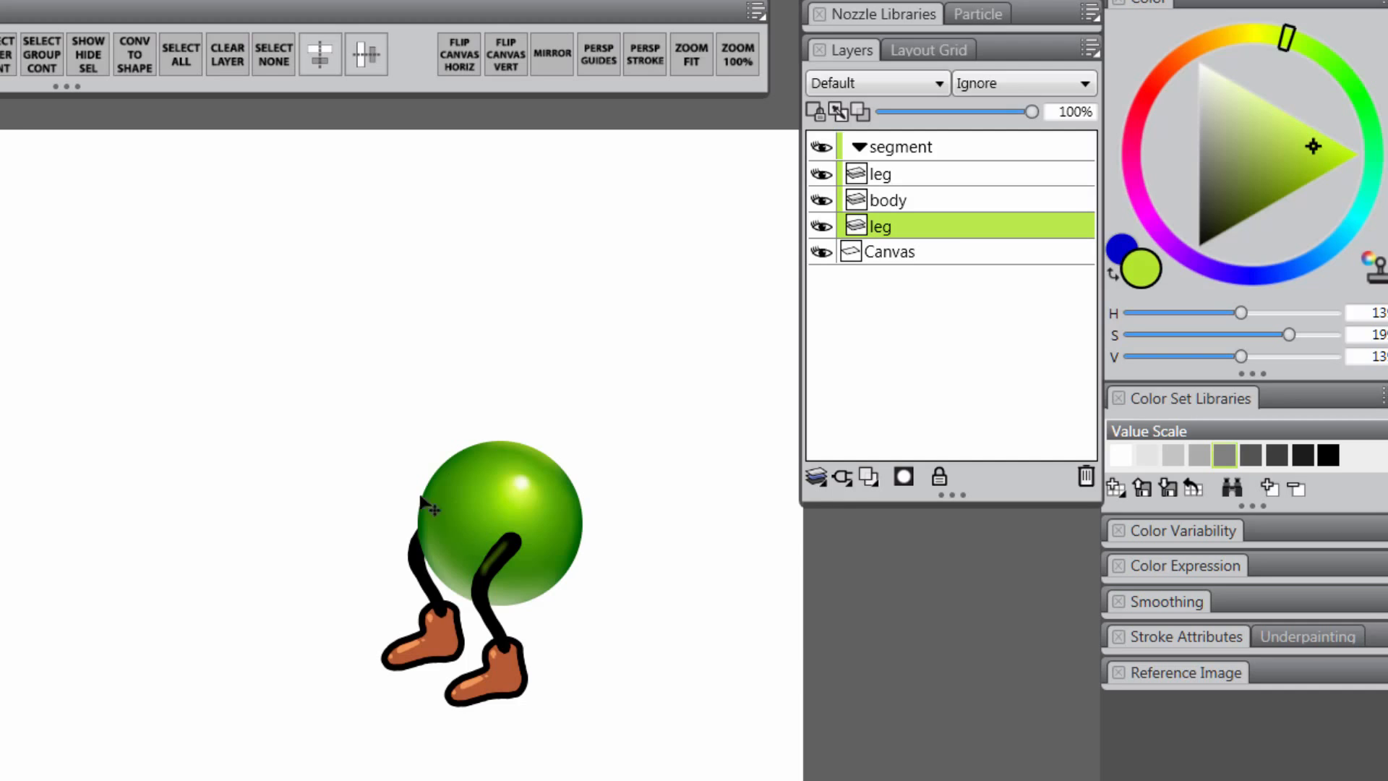
Collapse the segment group, Alt-drag clones into a row of seven, then raise the front one and name it head
click(860, 145)
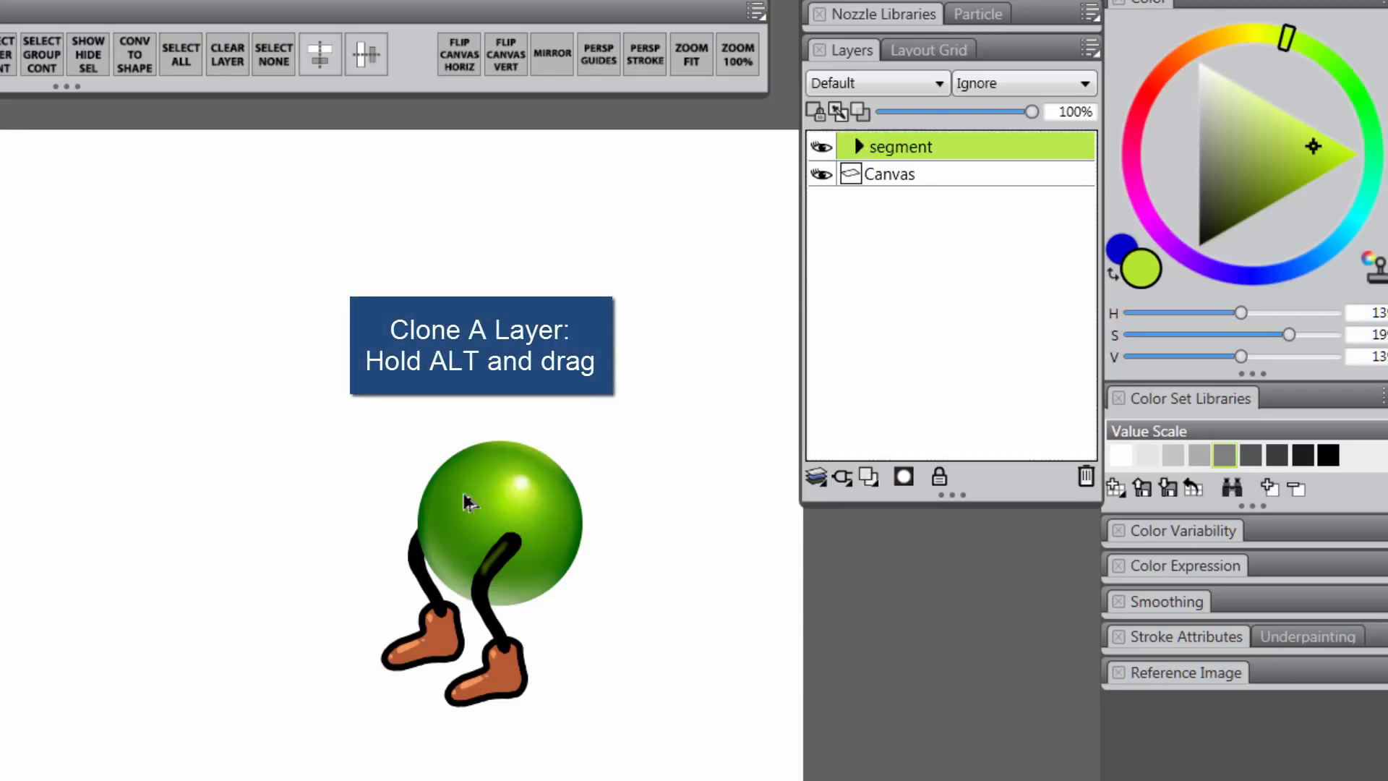
mouse_move(506, 500)
mouse_down()
mouse_move(267, 553)
mouse_move(176, 542)
mouse_move(154, 567)
mouse_up()
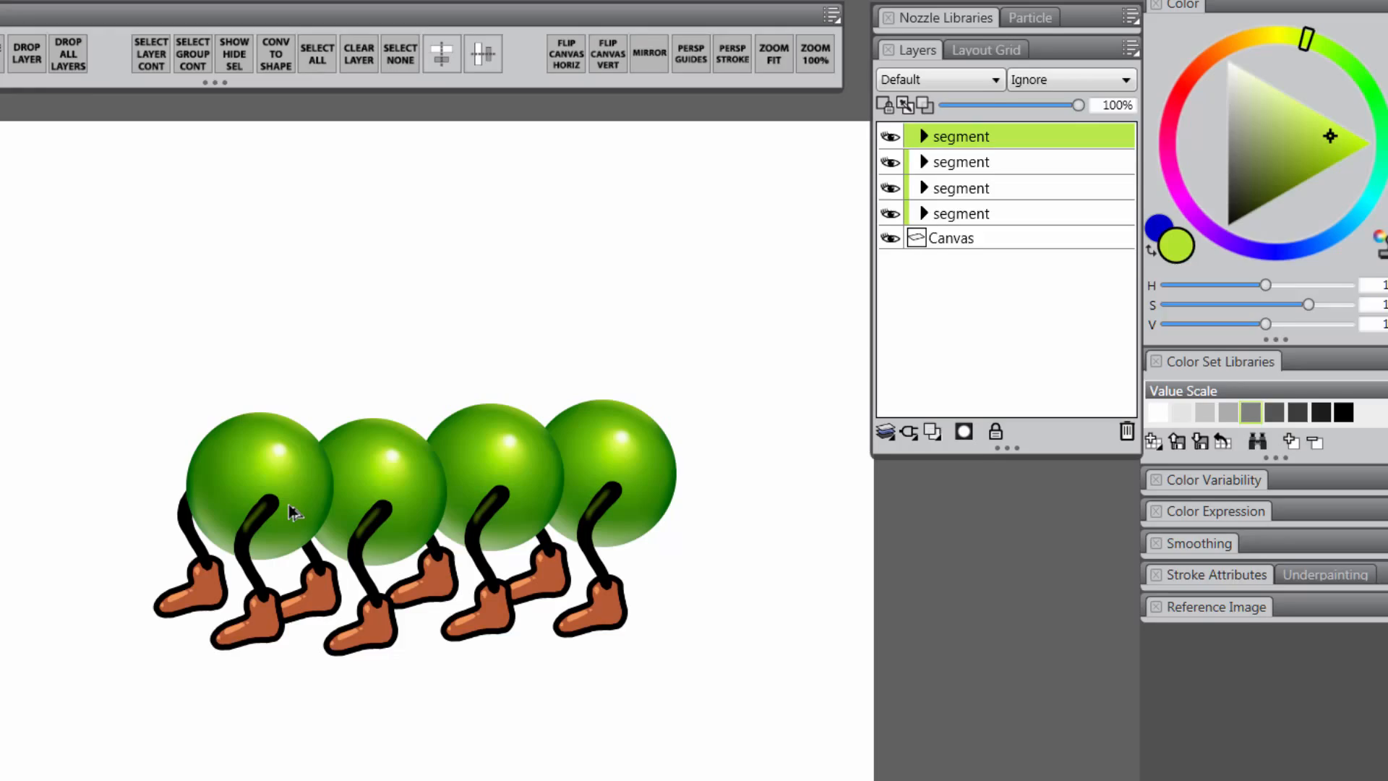
drag(294, 513, 82, 554)
drag(333, 460, 266, 399)
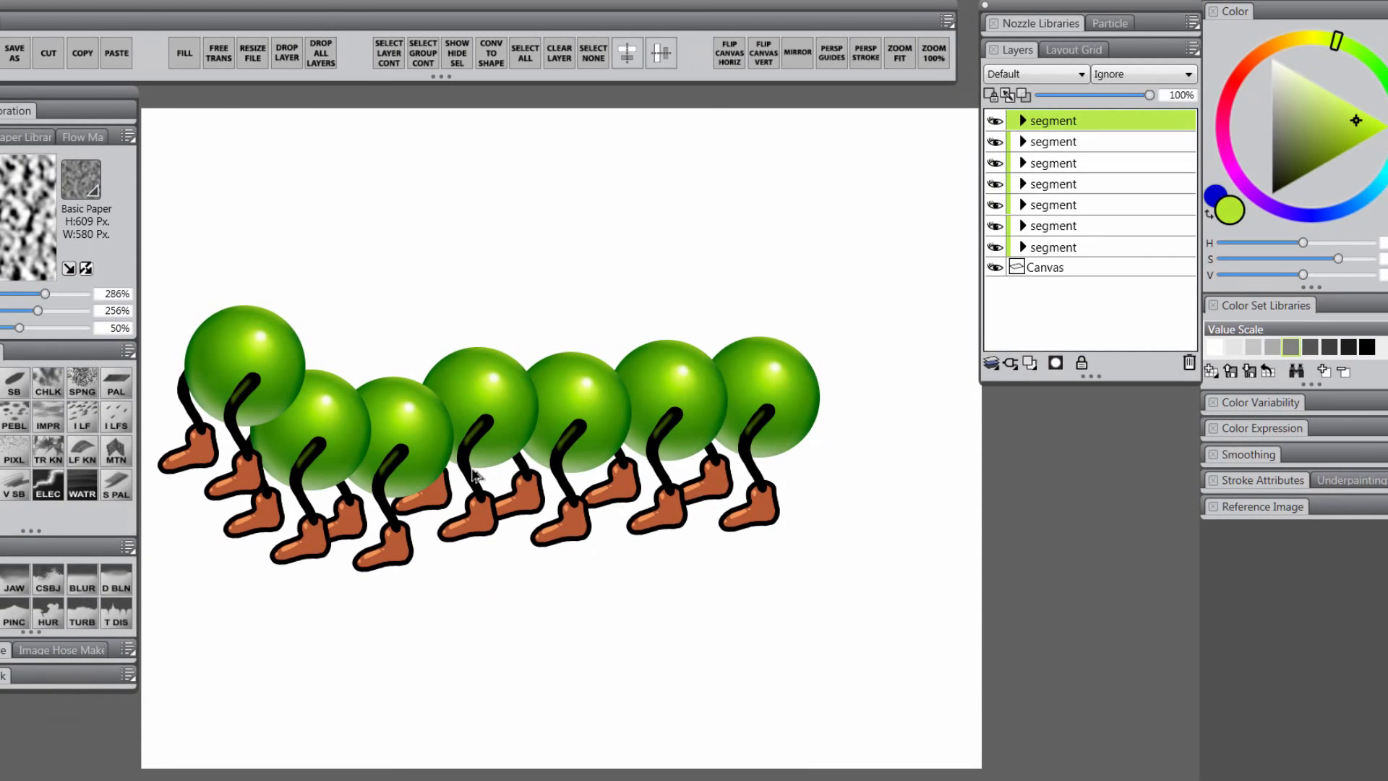
double_click(1062, 121)
text(head)
key(Return)
Delete both leg layers from the head group
click(1023, 120)
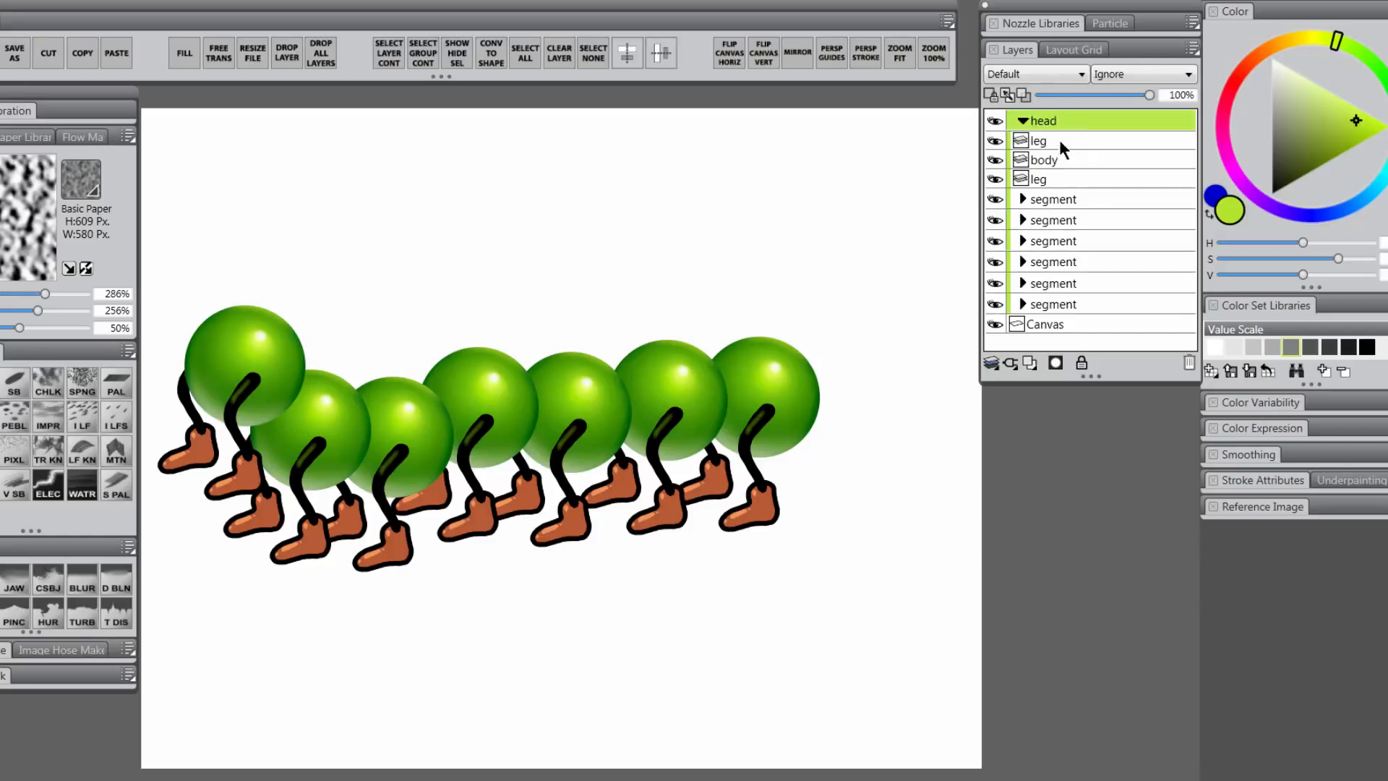
click(1060, 140)
shift+click(1063, 179)
click(1190, 361)
click(1055, 121)
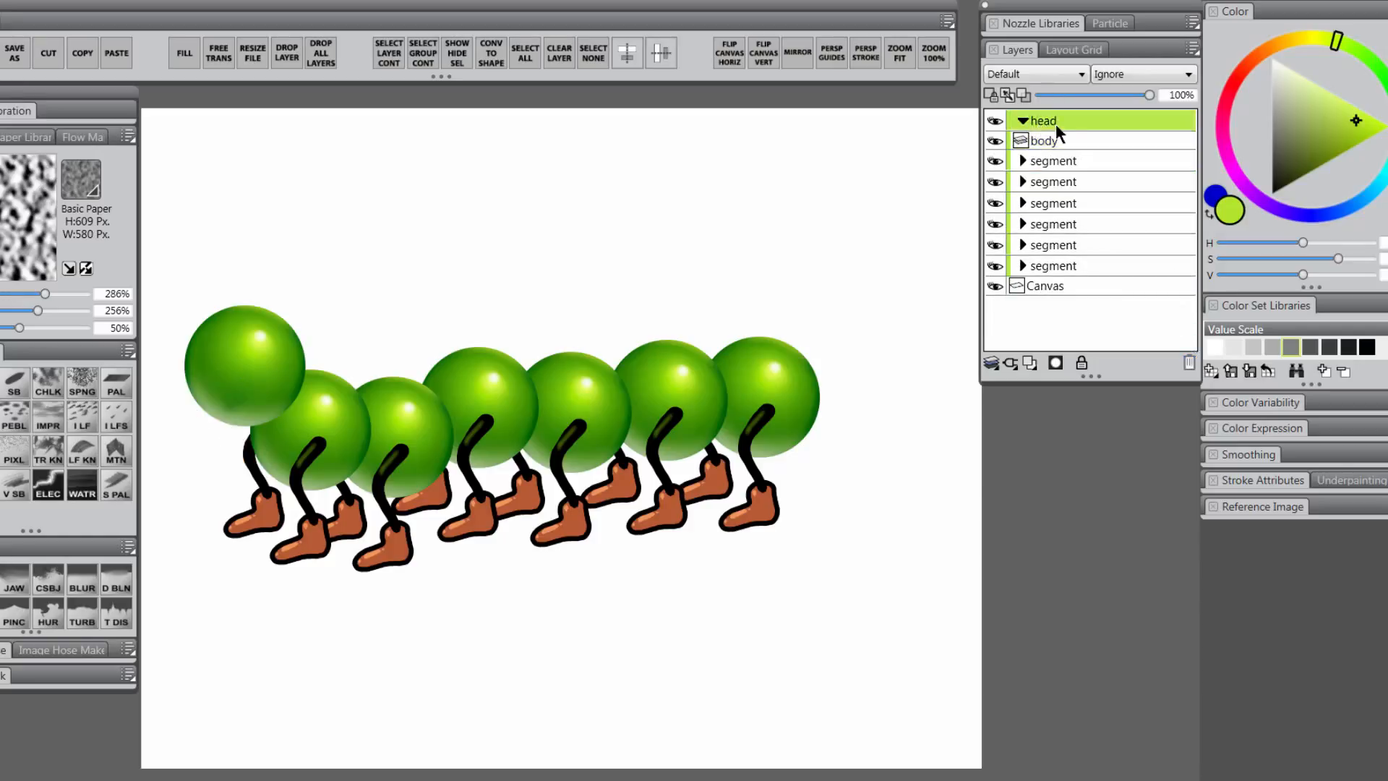
click(1023, 120)
Duplicate the head group, rename the copy 'tail', and move it below the segment layers
right_click(1063, 124)
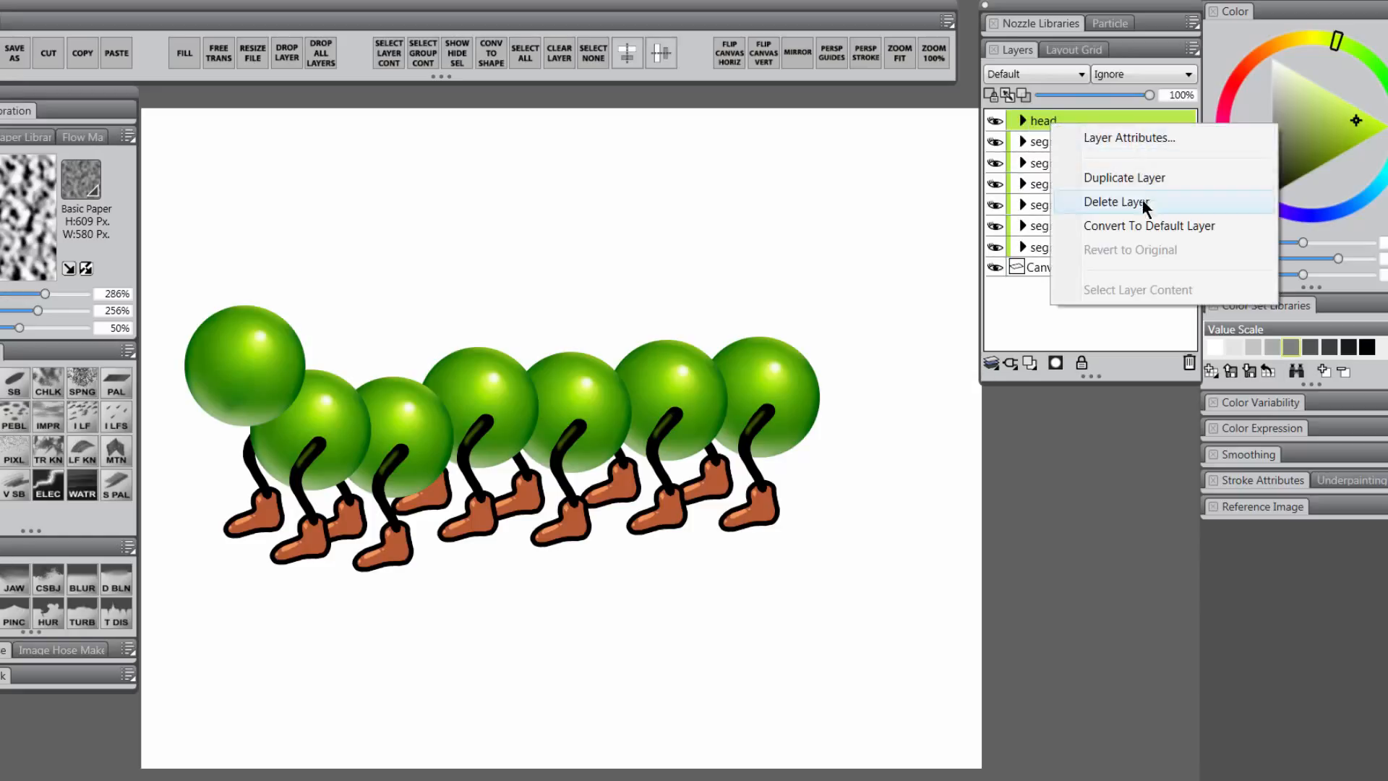
click(1125, 178)
double_click(1047, 141)
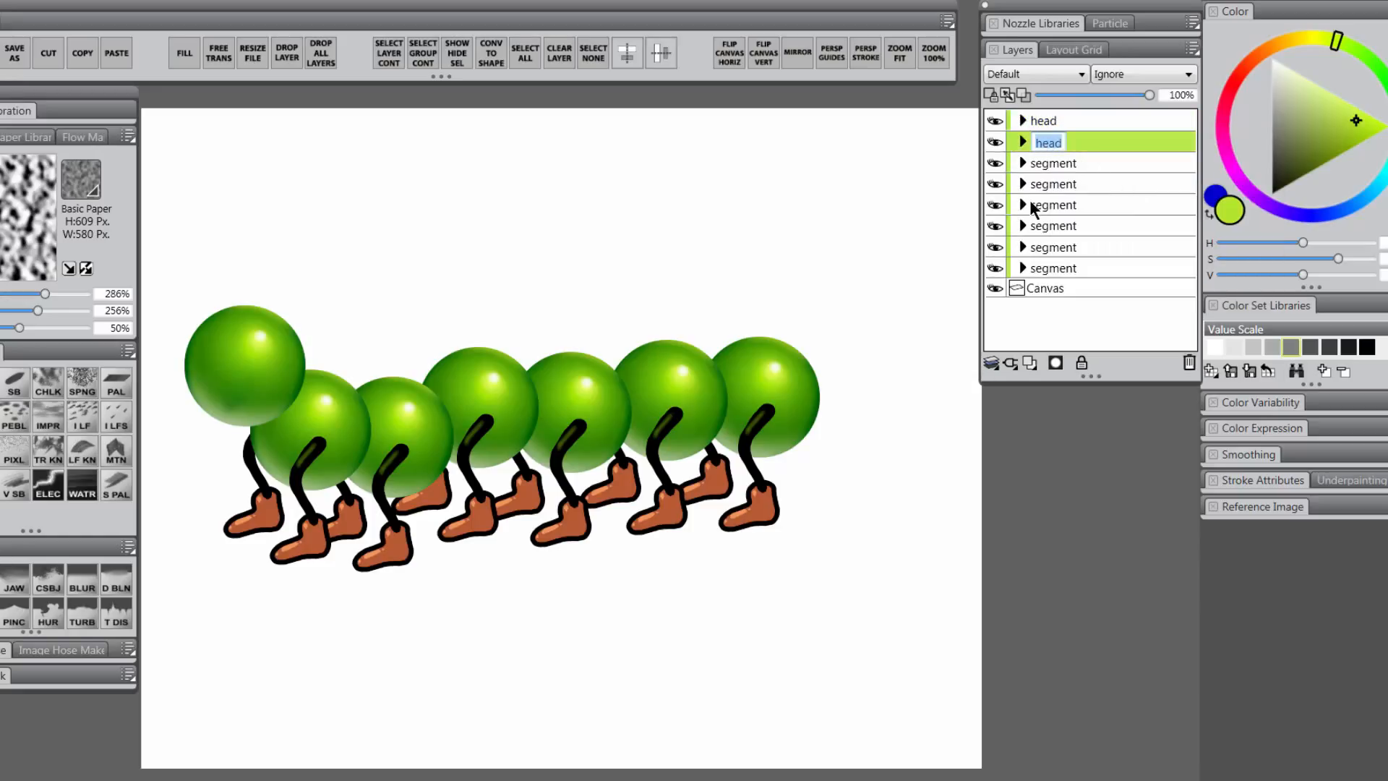
text(tail)
drag(1058, 141, 1068, 293)
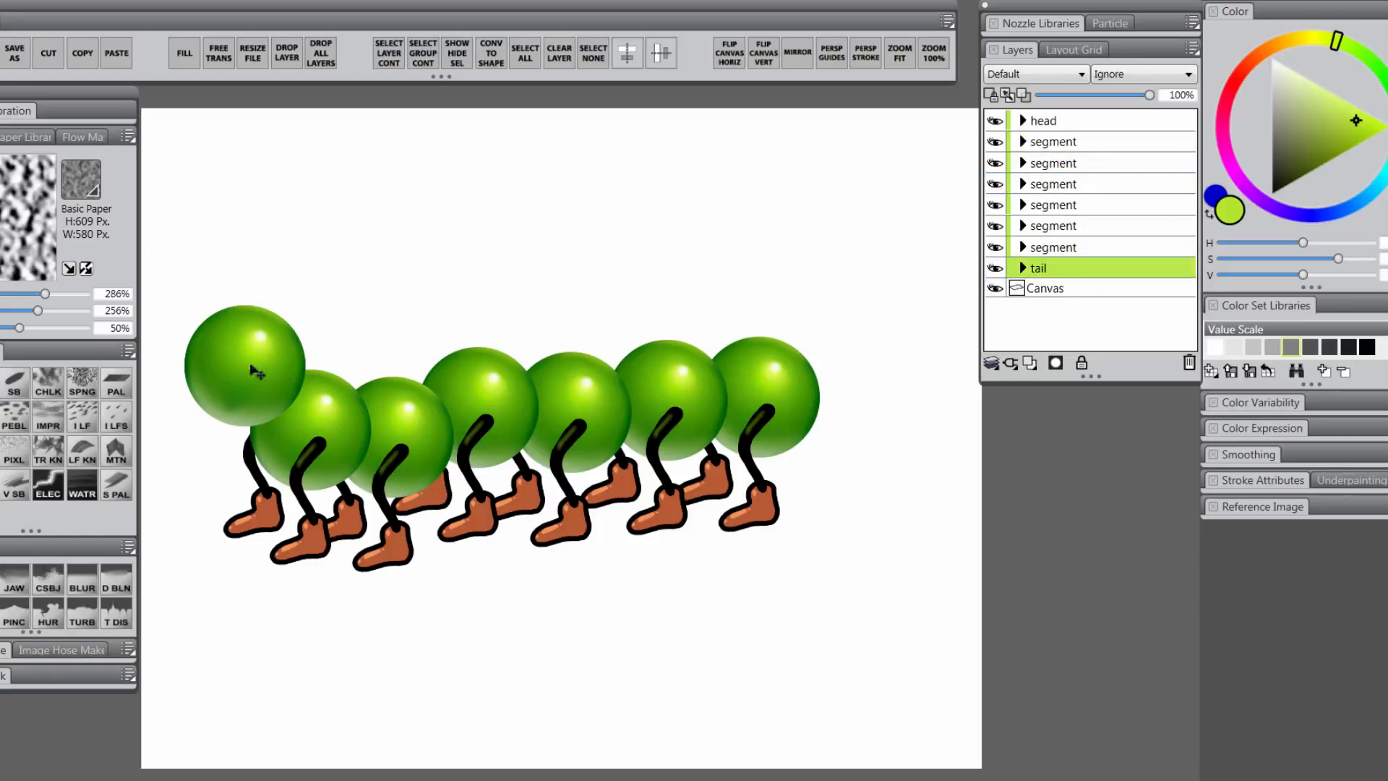
Move the tail ball to the caterpillar's right end and select its body layer
drag(257, 372, 864, 420)
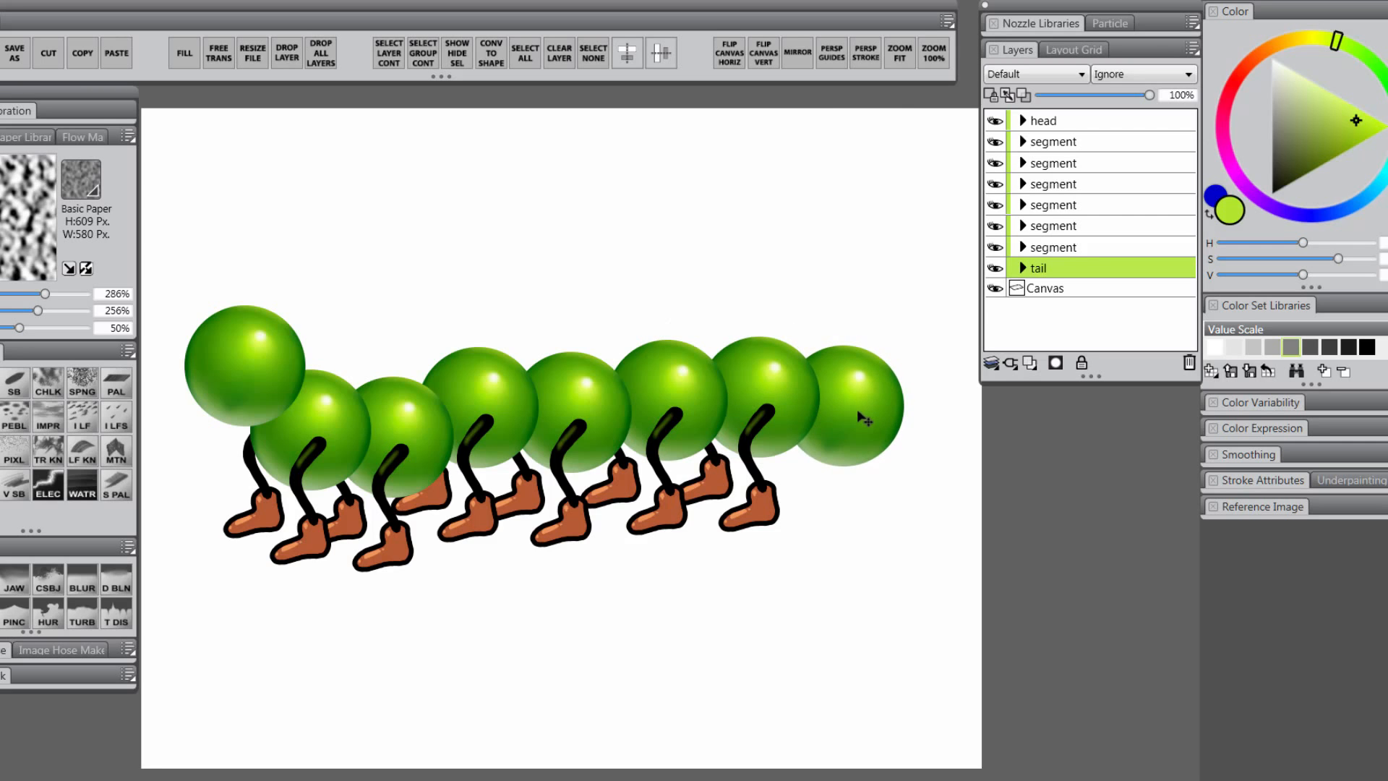
click(1022, 268)
click(1044, 288)
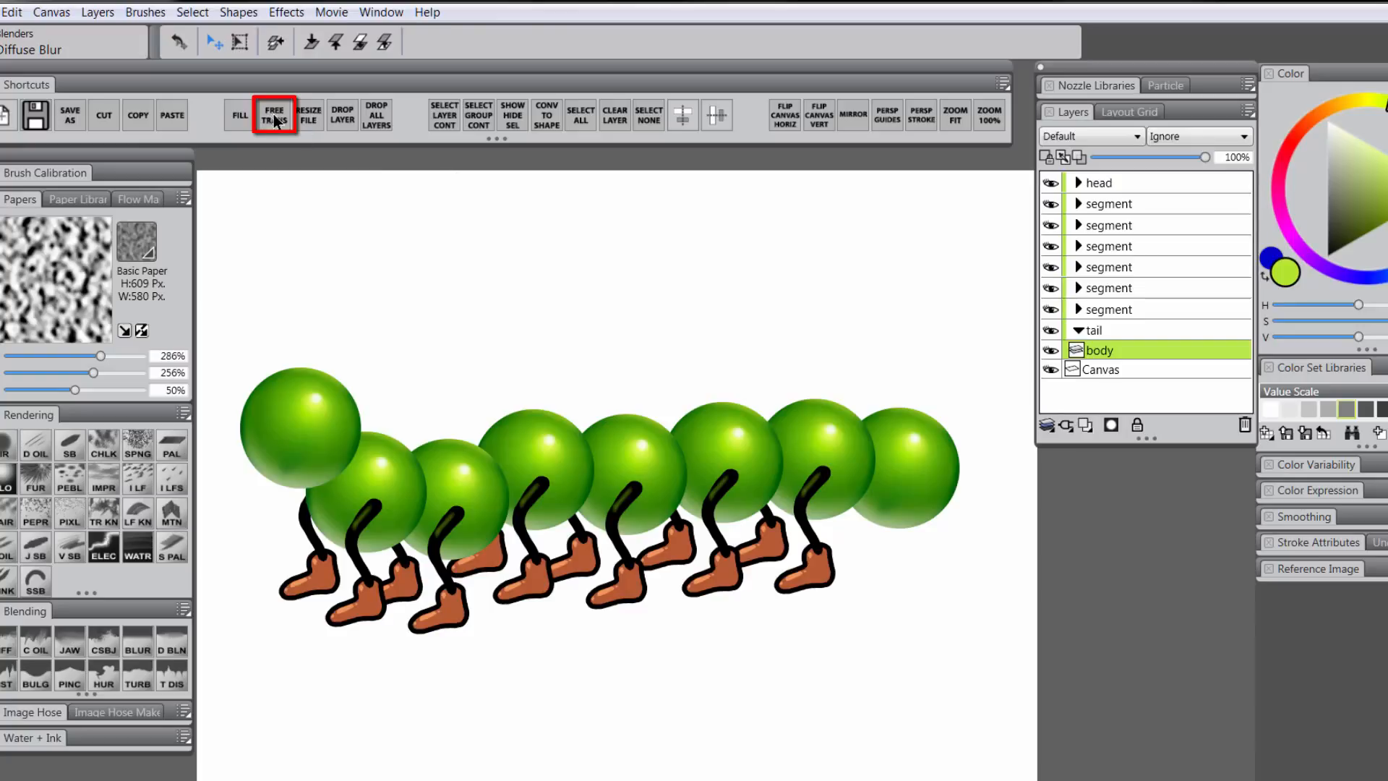
Shrink the tail ball with Free Transform
key(ctrl+alt+t)
drag(960, 410, 932, 438)
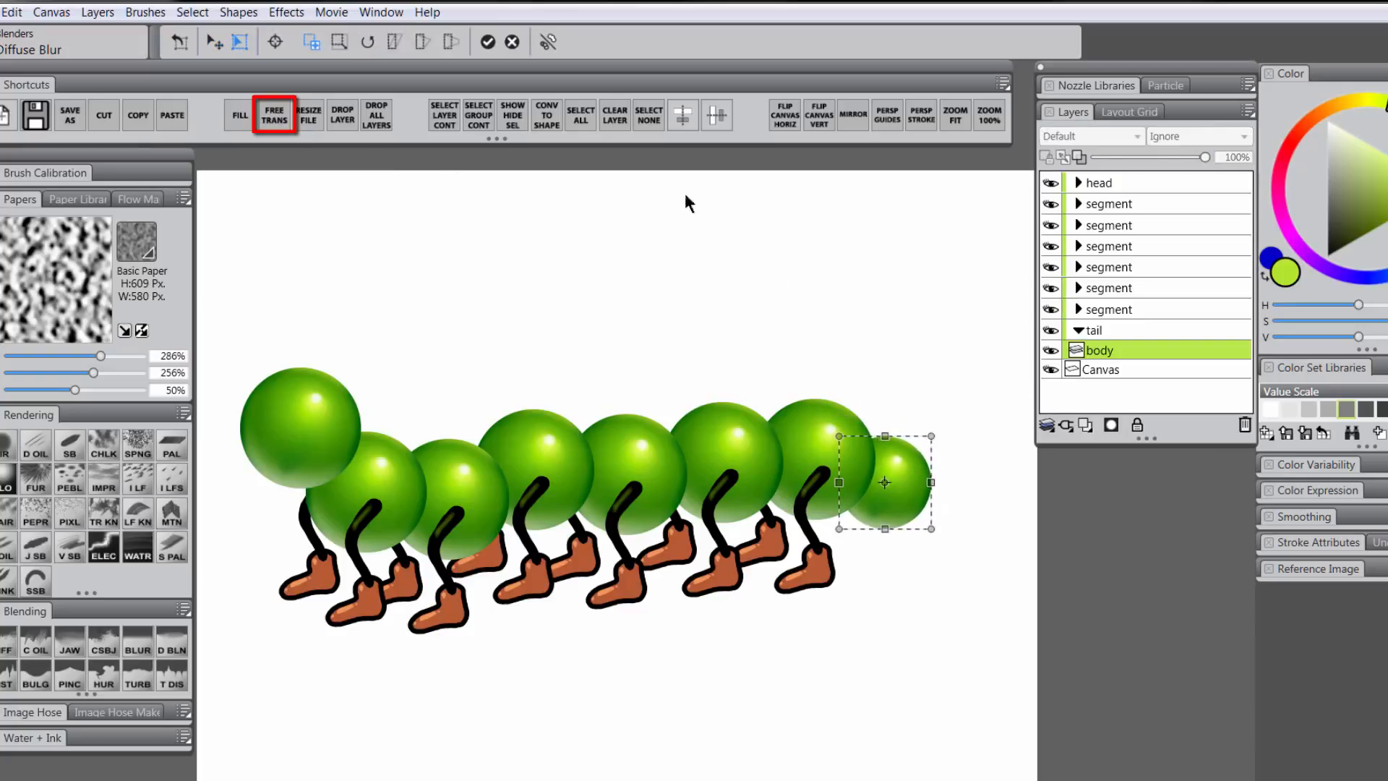
click(489, 42)
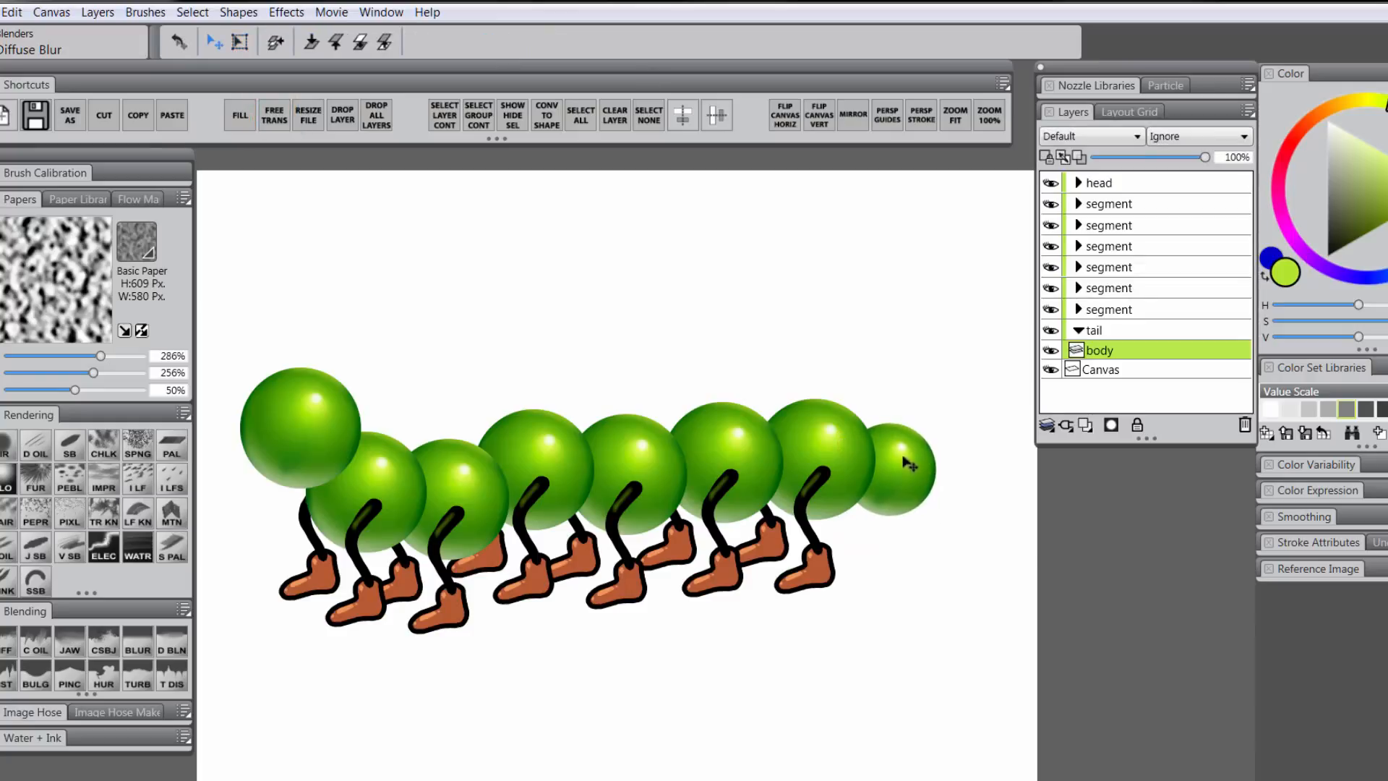
Select the head's body layer and scale the head ball up
click(1078, 182)
click(1096, 203)
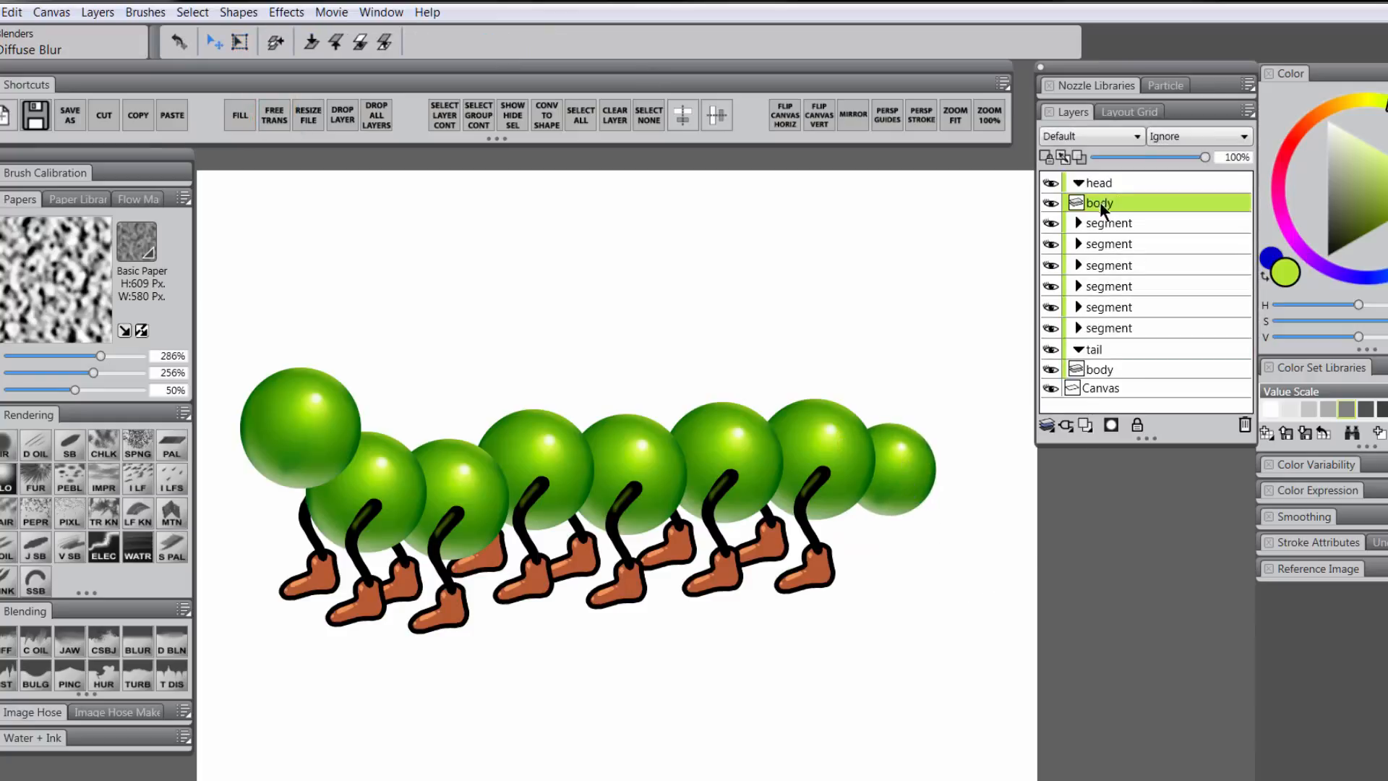
click(276, 114)
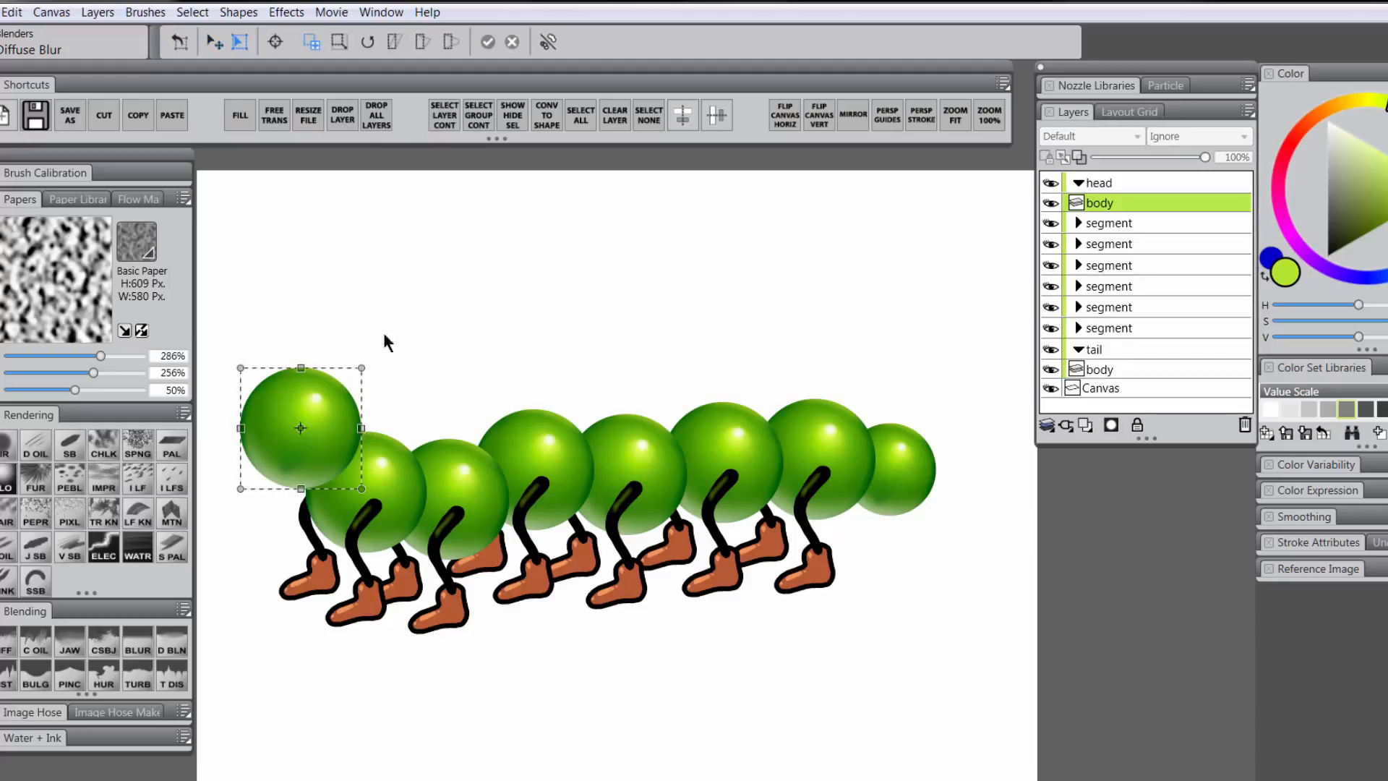
drag(362, 368, 378, 357)
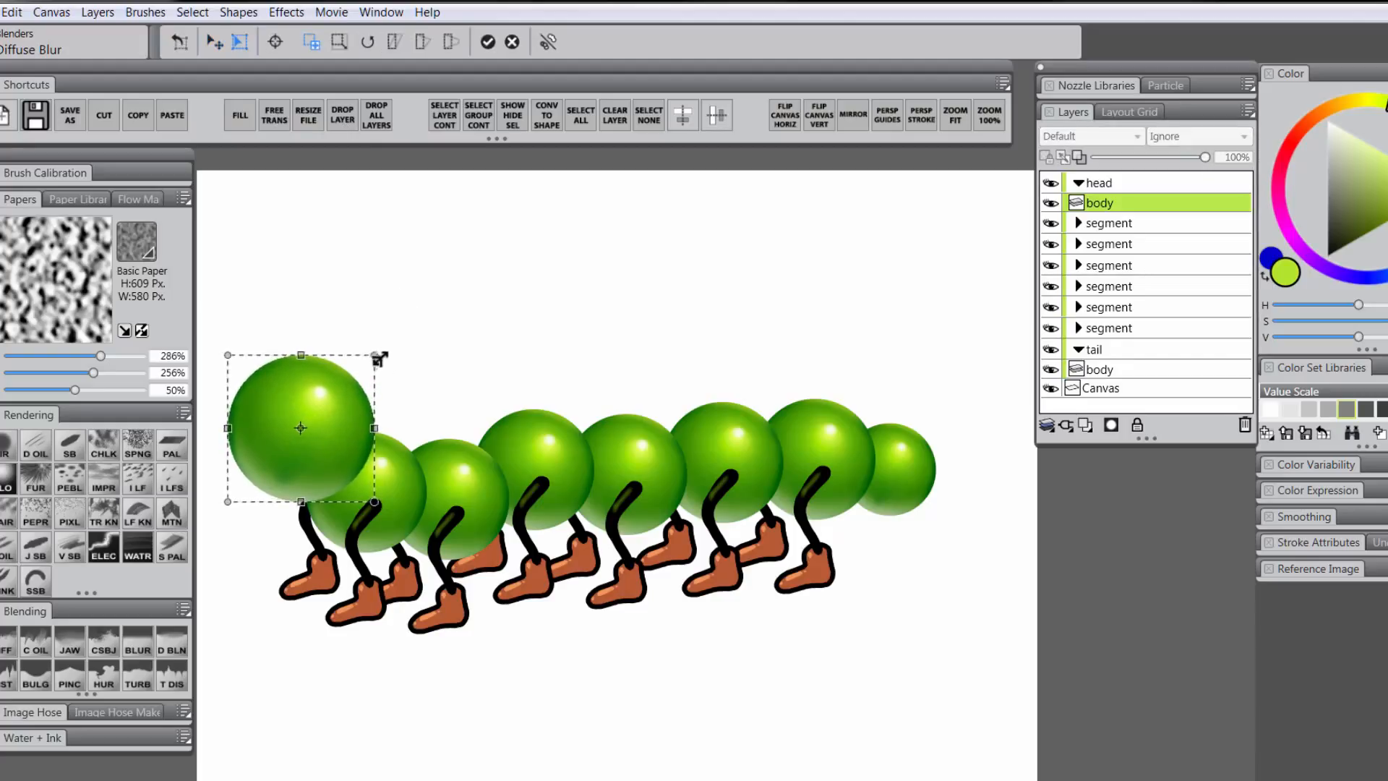
key(Return)
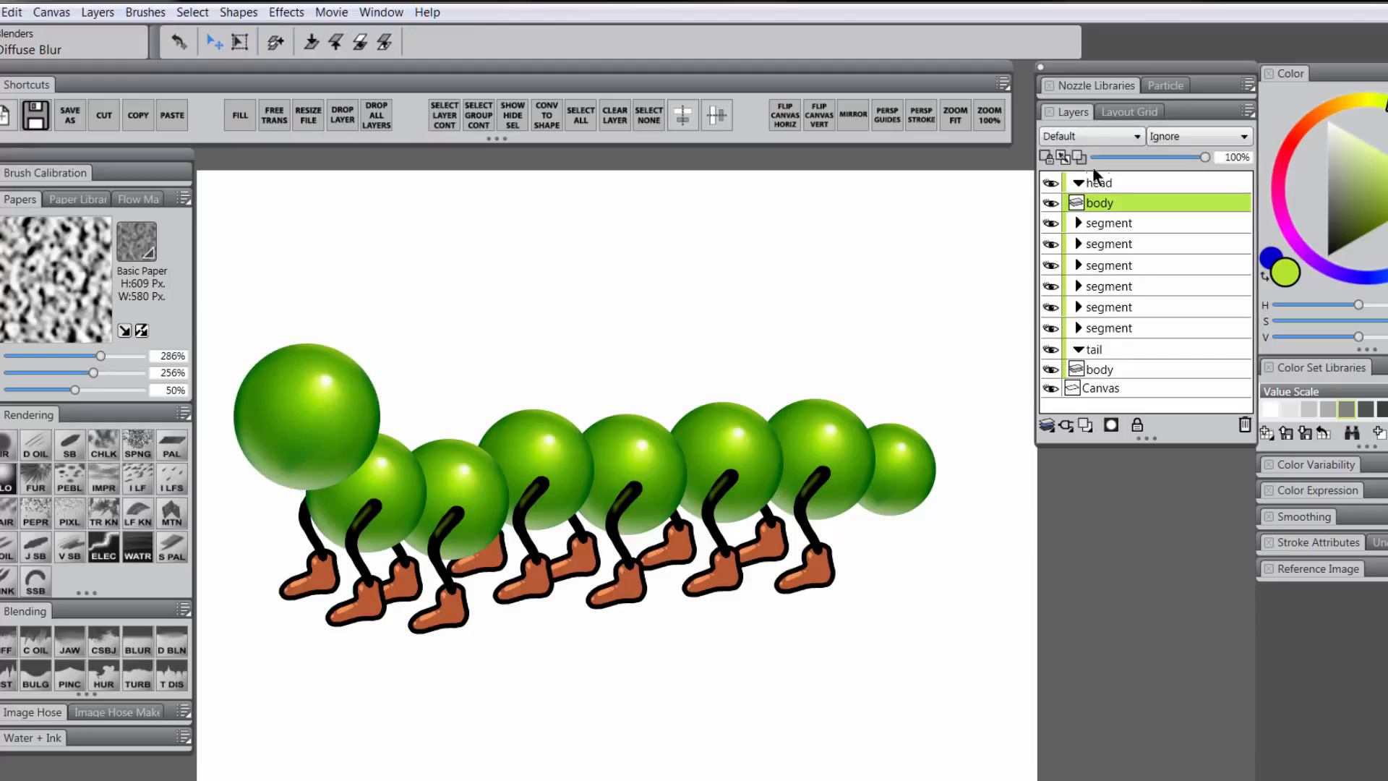
click(1079, 183)
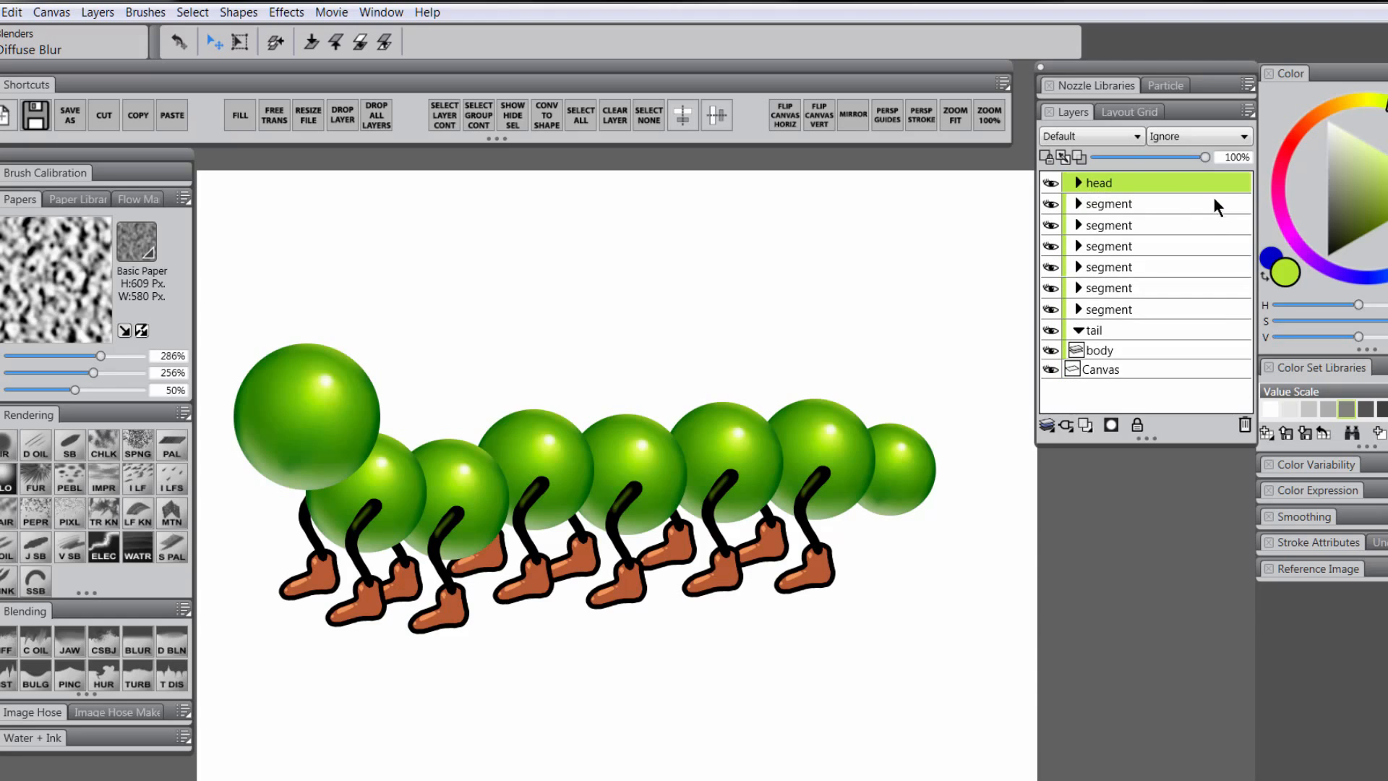
Group the head, six segments and tail with Ctrl+G, naming the group 'caterpillar'
click(1078, 331)
click(1116, 184)
shift+click(1108, 333)
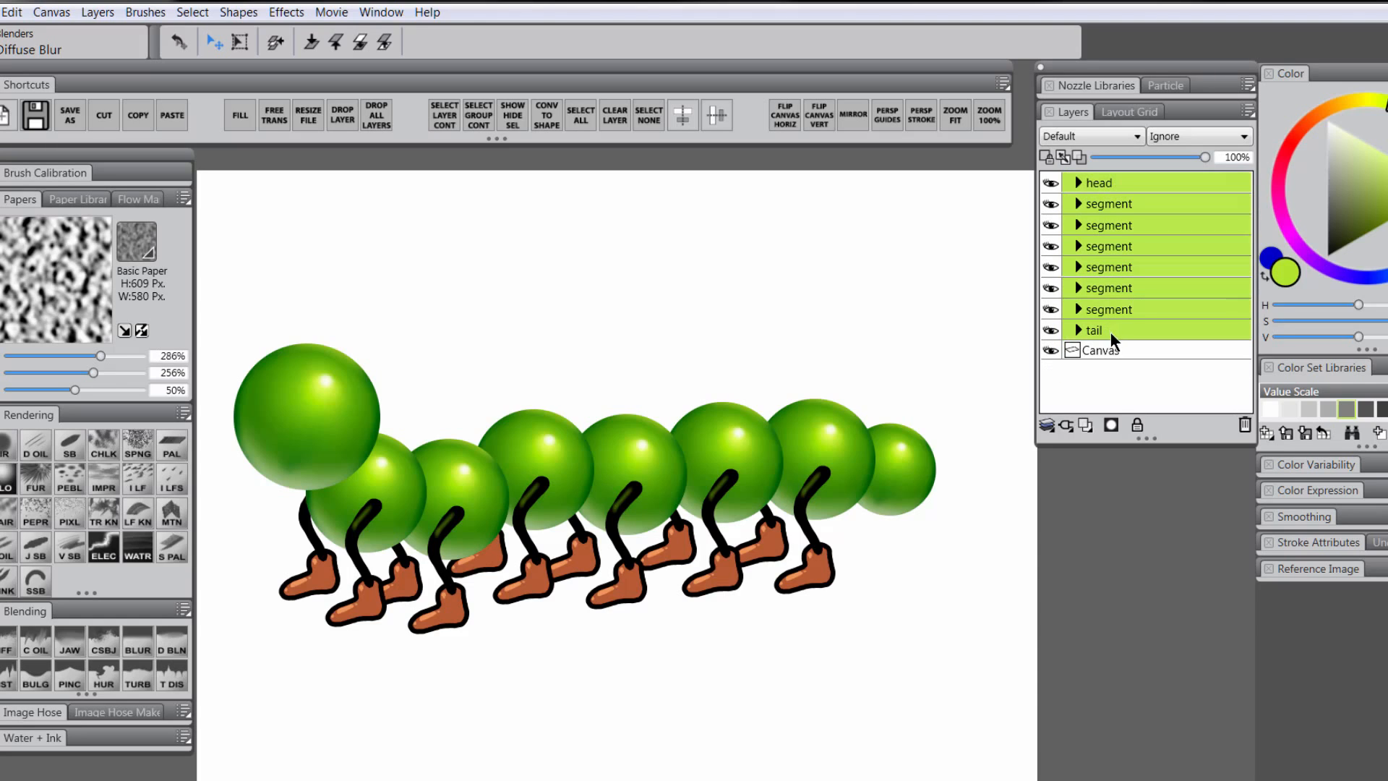
key(ctrl+g)
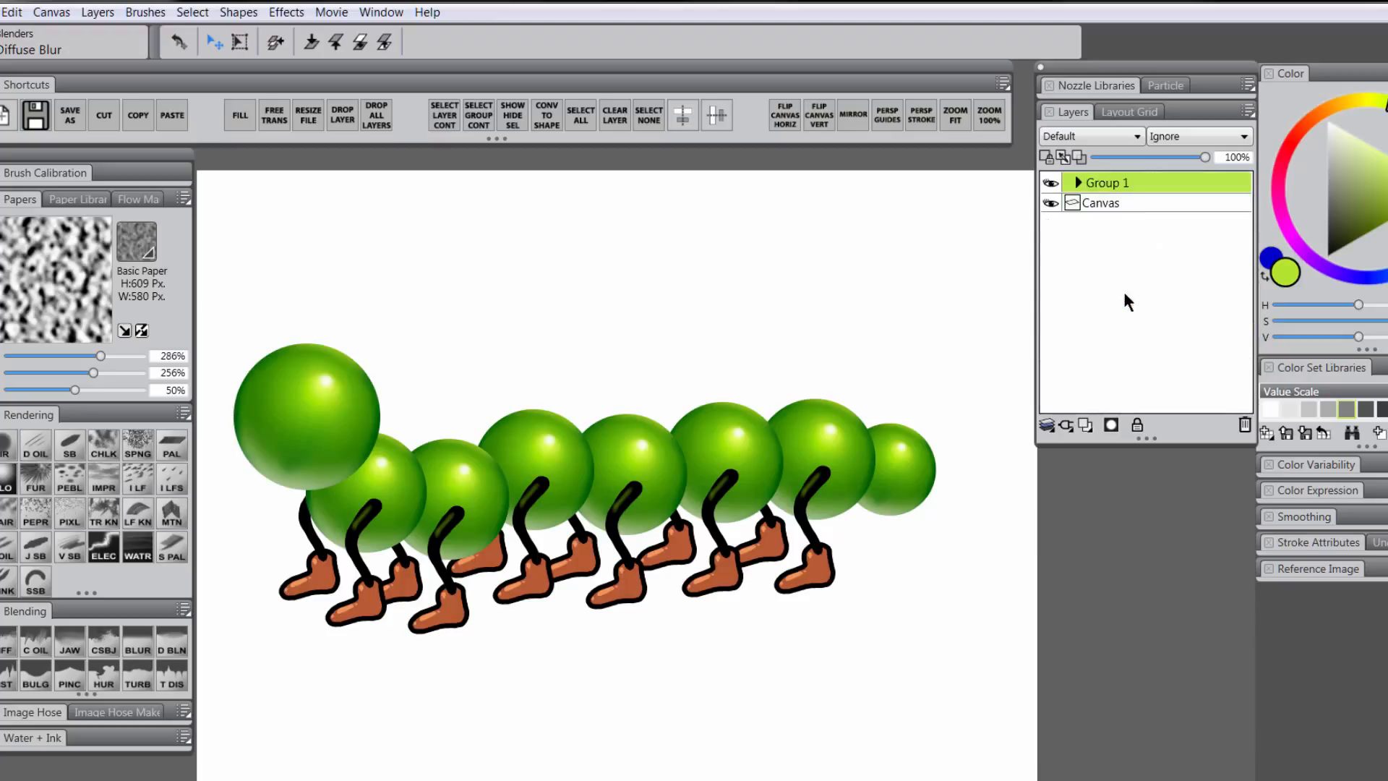
double_click(1104, 182)
text(caterpillar)
key(Return)
Shift the caterpillar group right and down, then select its head layer
drag(522, 471, 549, 486)
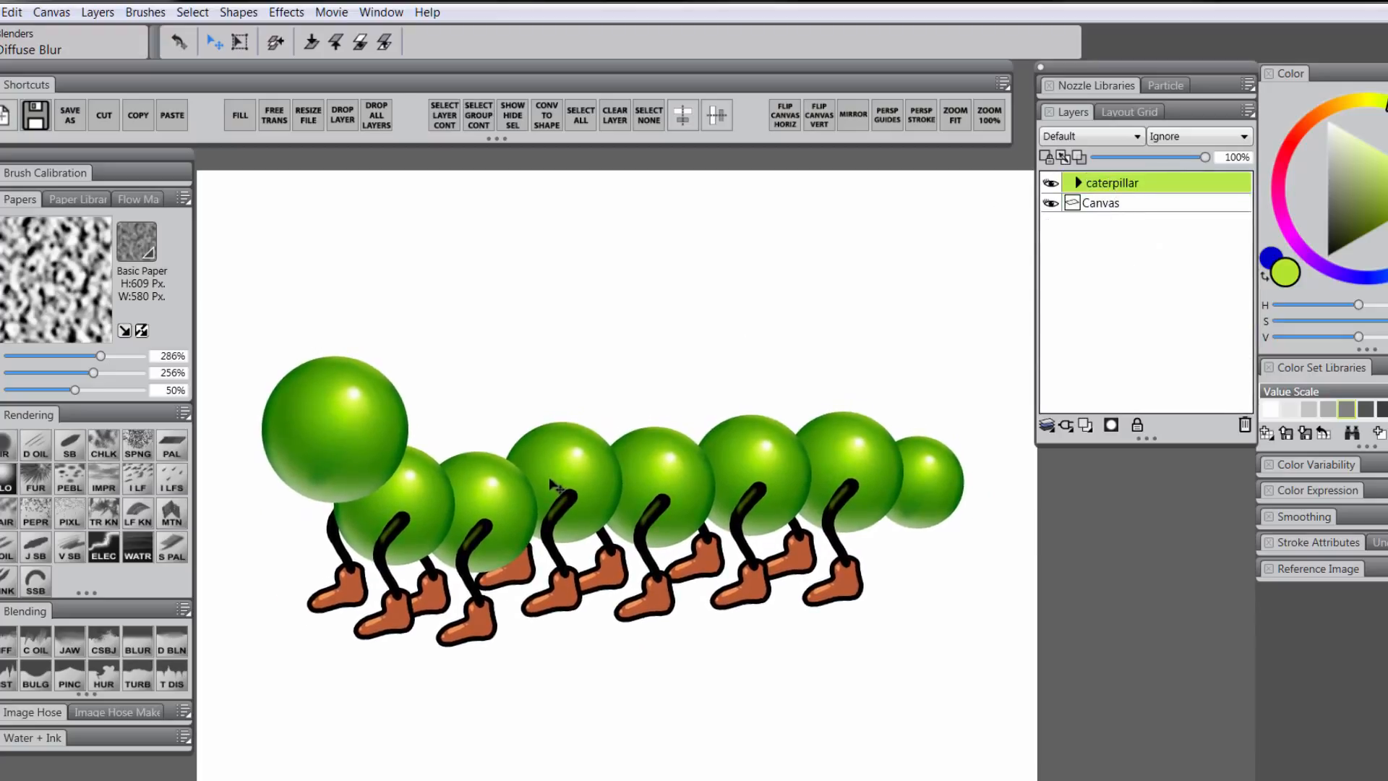
click(1080, 183)
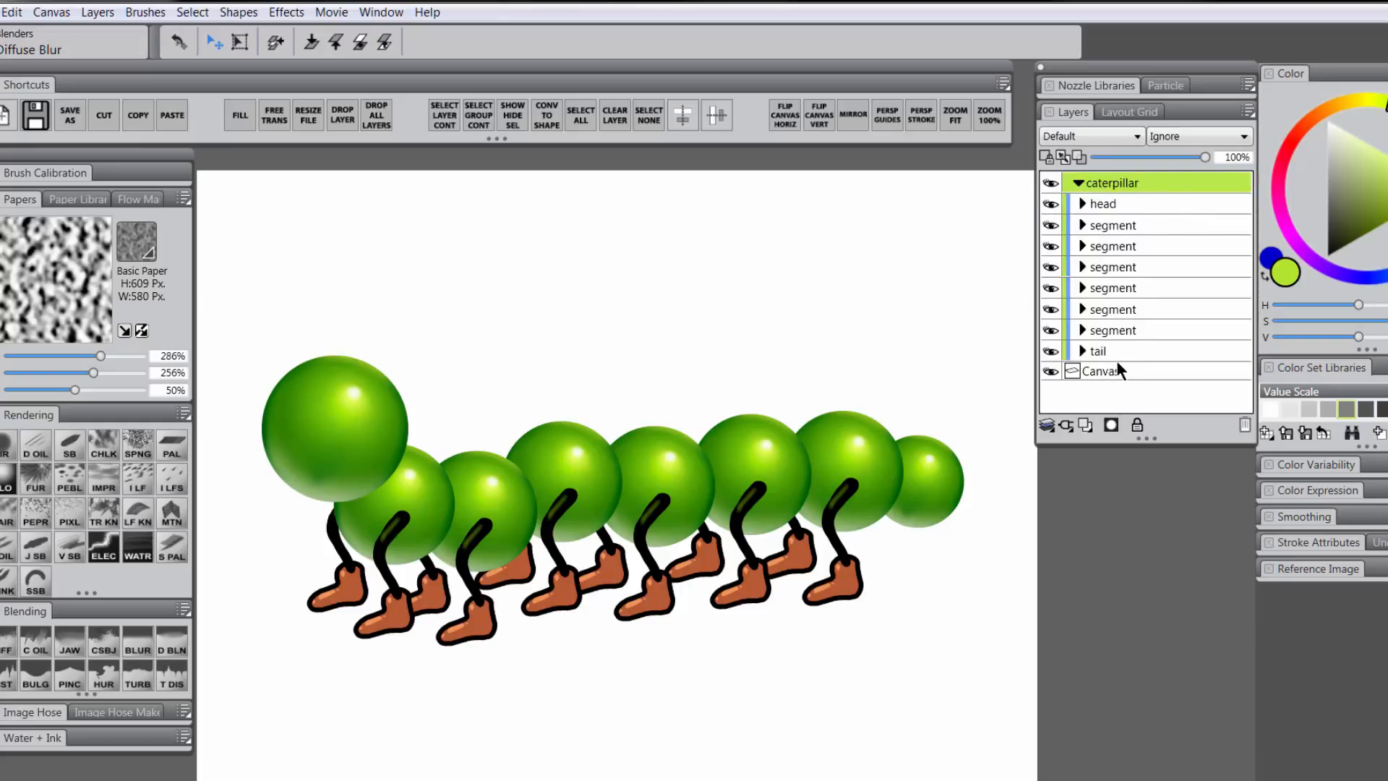
click(1106, 204)
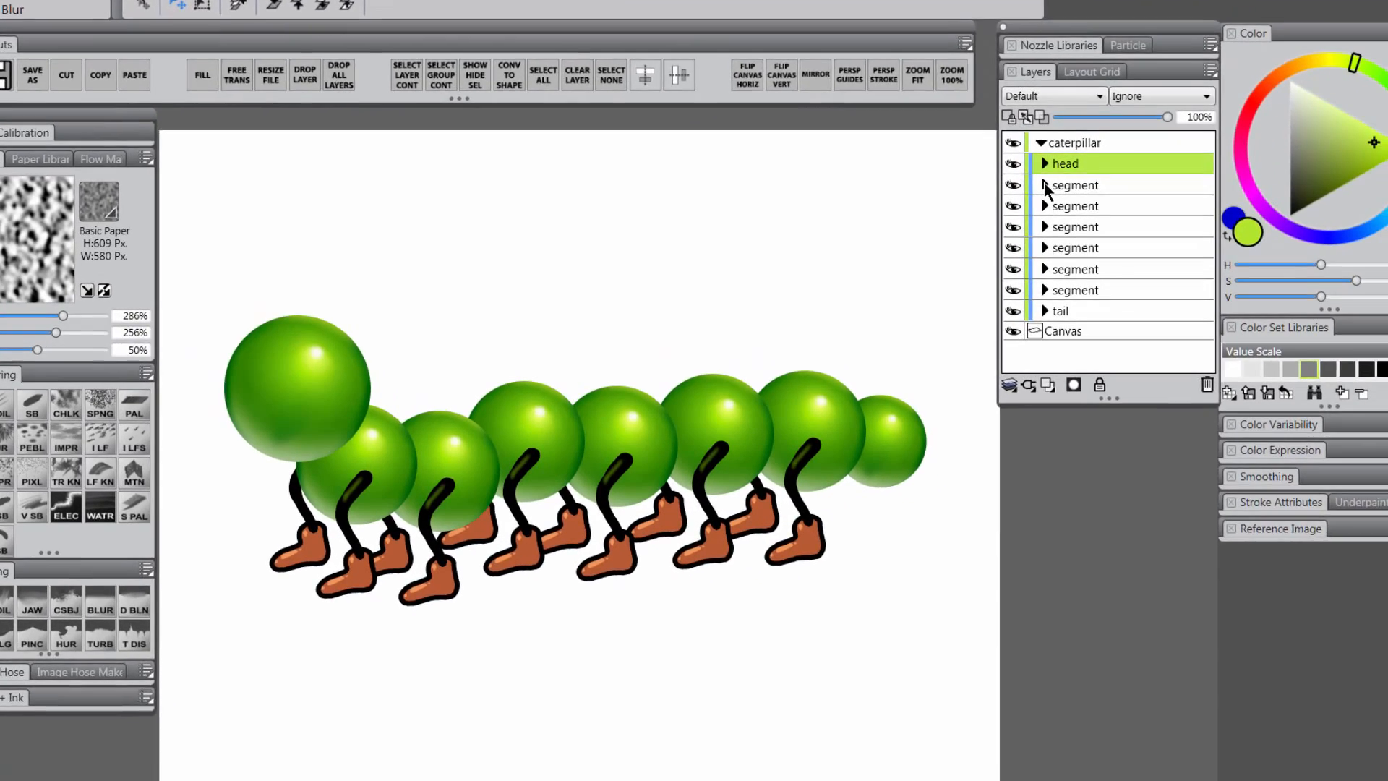
Darken the first segment's lower leg to -25% Photo Enhance brightness
click(1045, 187)
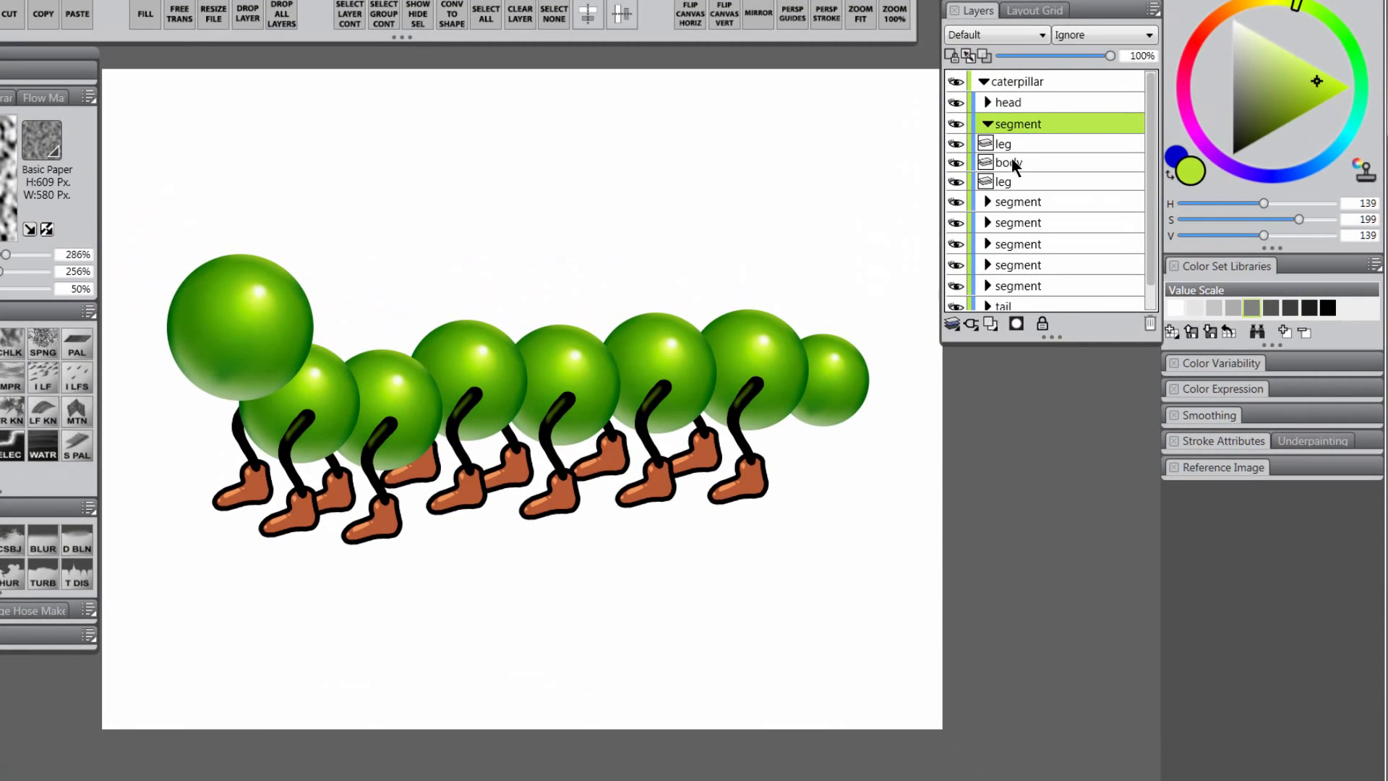
click(1016, 187)
click(957, 183)
click(956, 182)
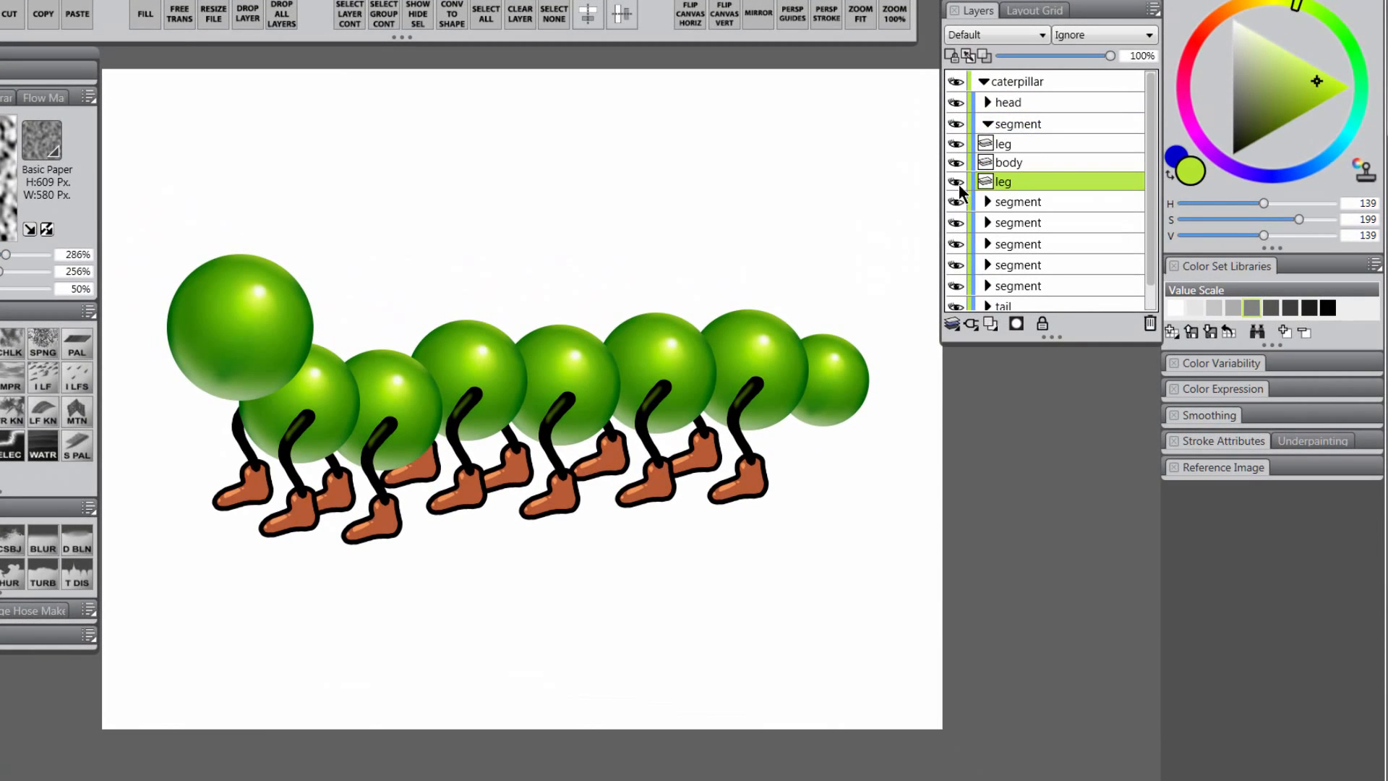
click(1303, 443)
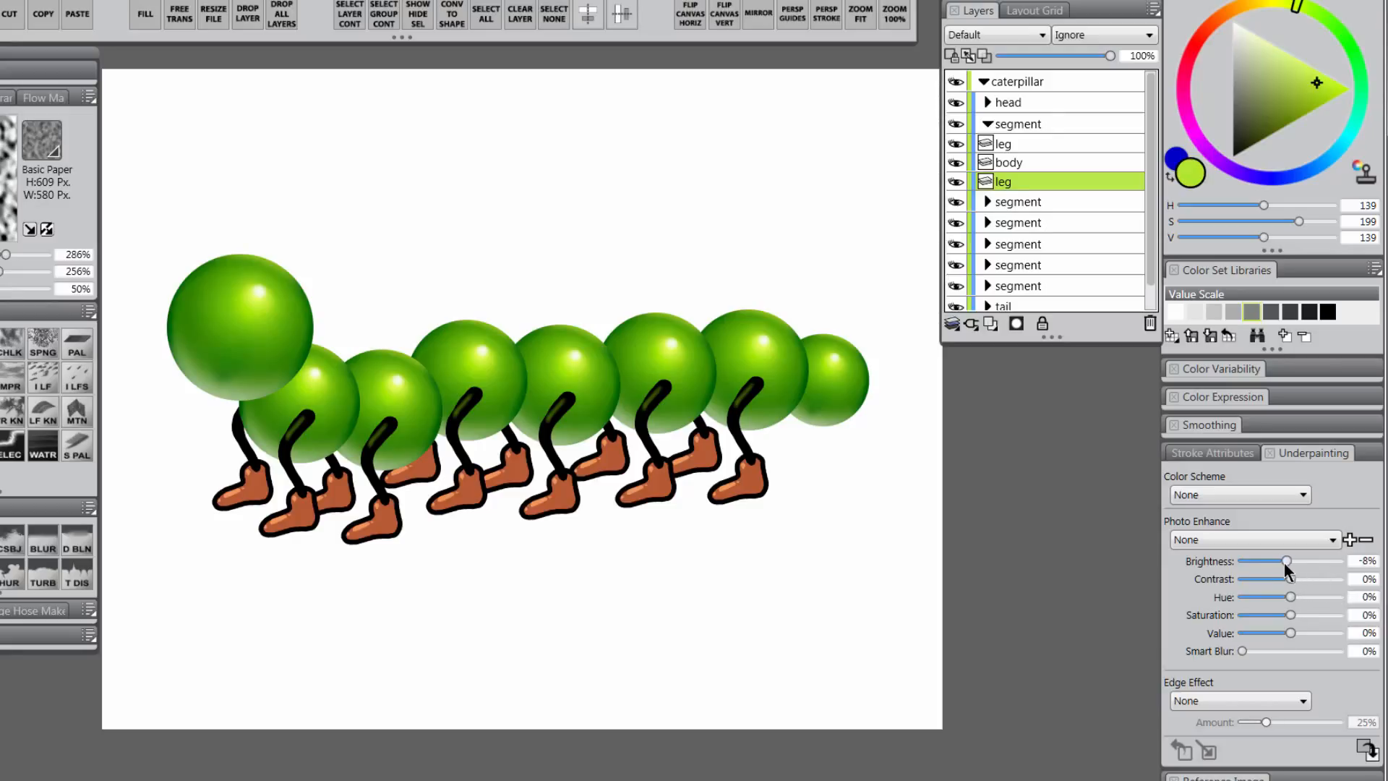
drag(1286, 570, 1278, 570)
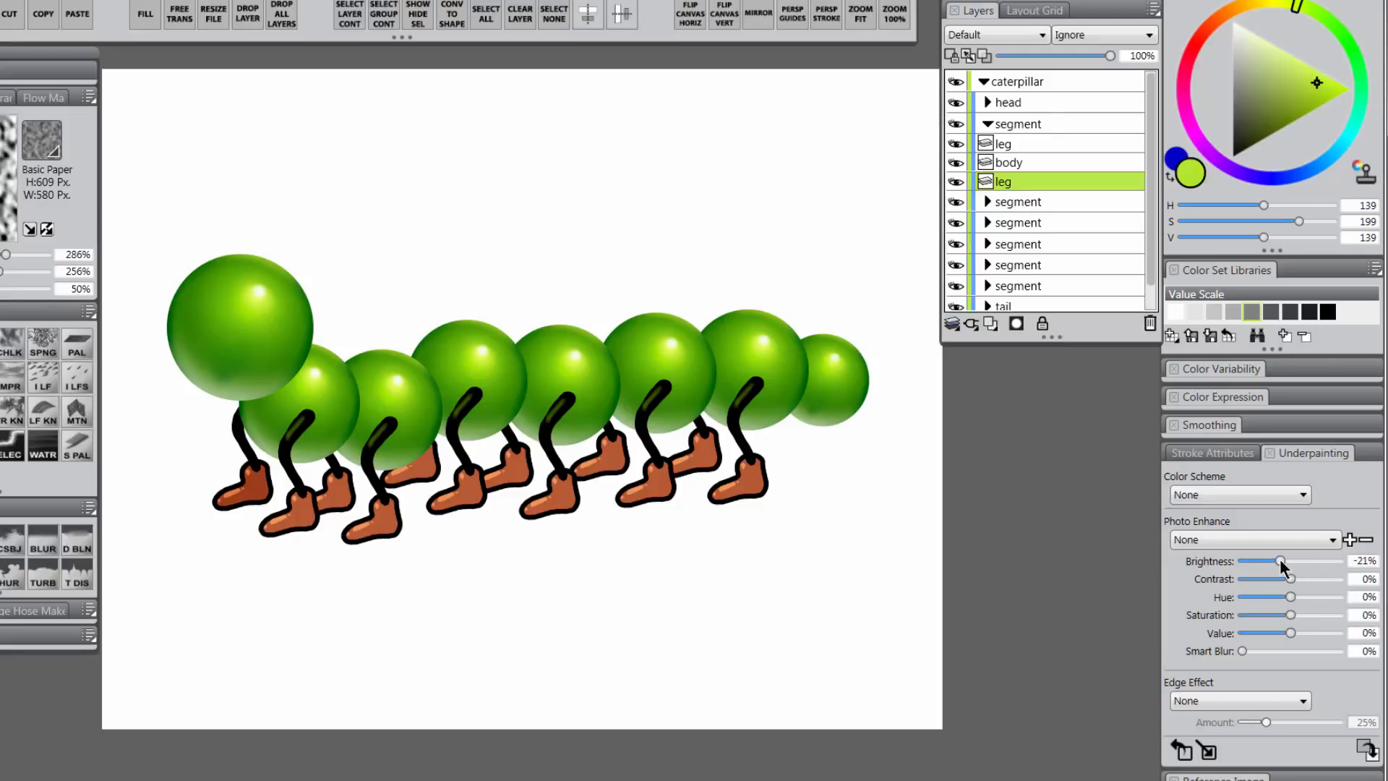
double_click(1364, 561)
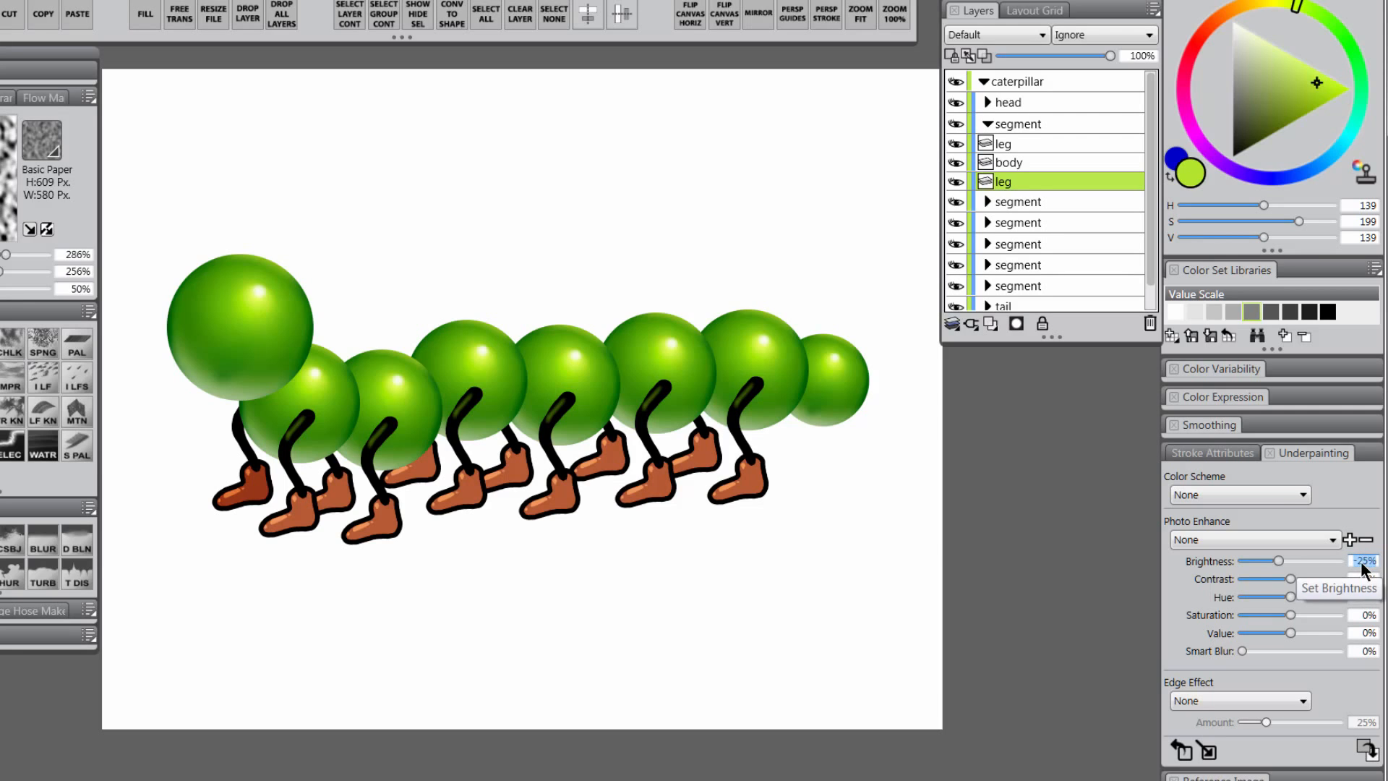
Apply -25% brightness to the lower legs of the second and third segments
click(988, 205)
click(1012, 233)
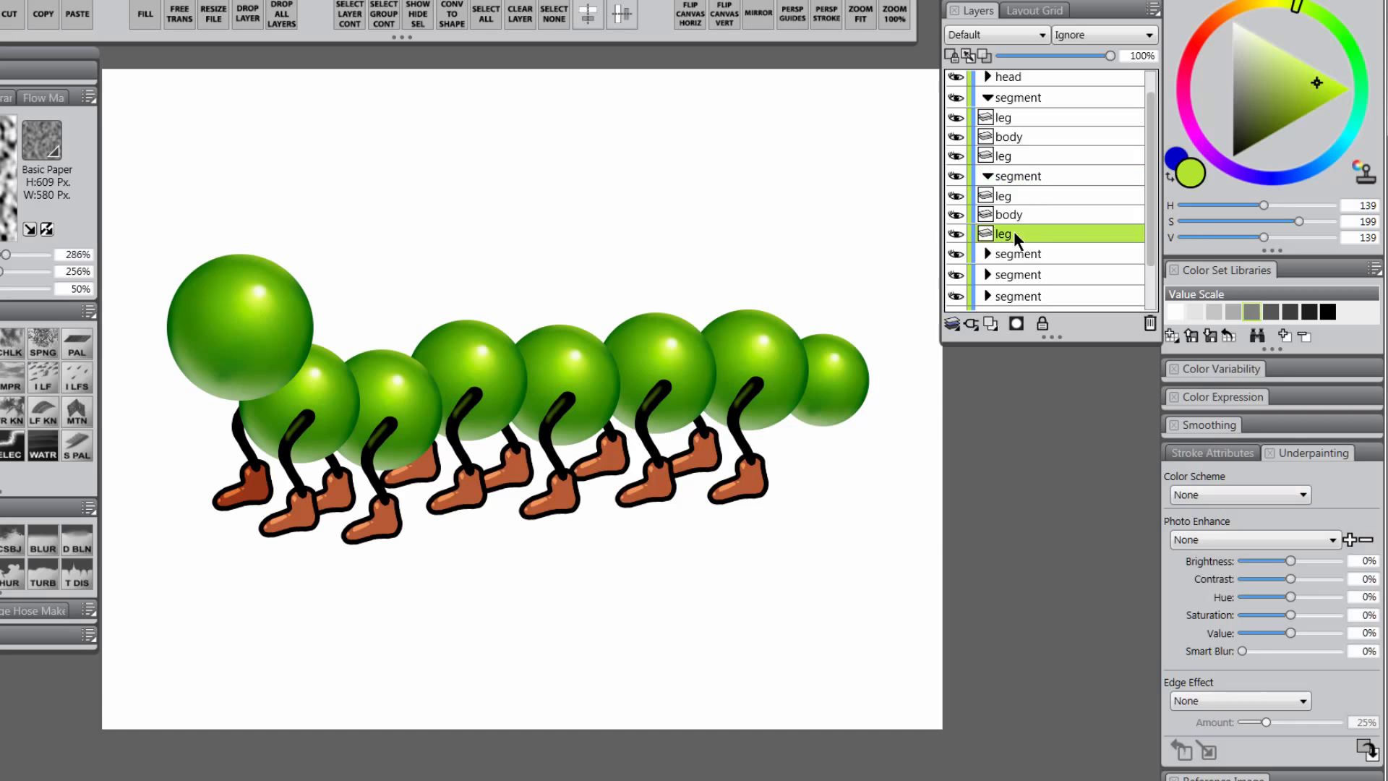
text(-25%)
click(988, 253)
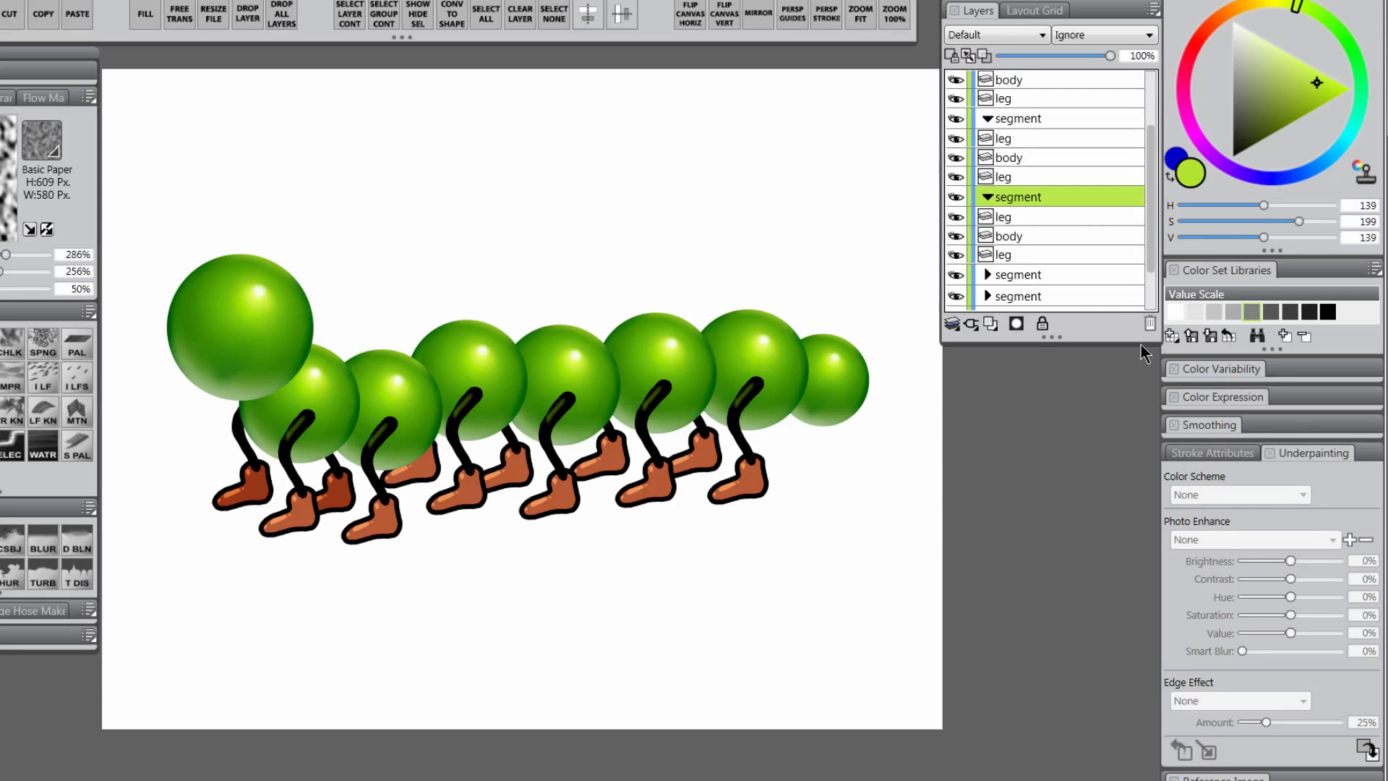
click(1025, 254)
text(-25%)
key(Return)
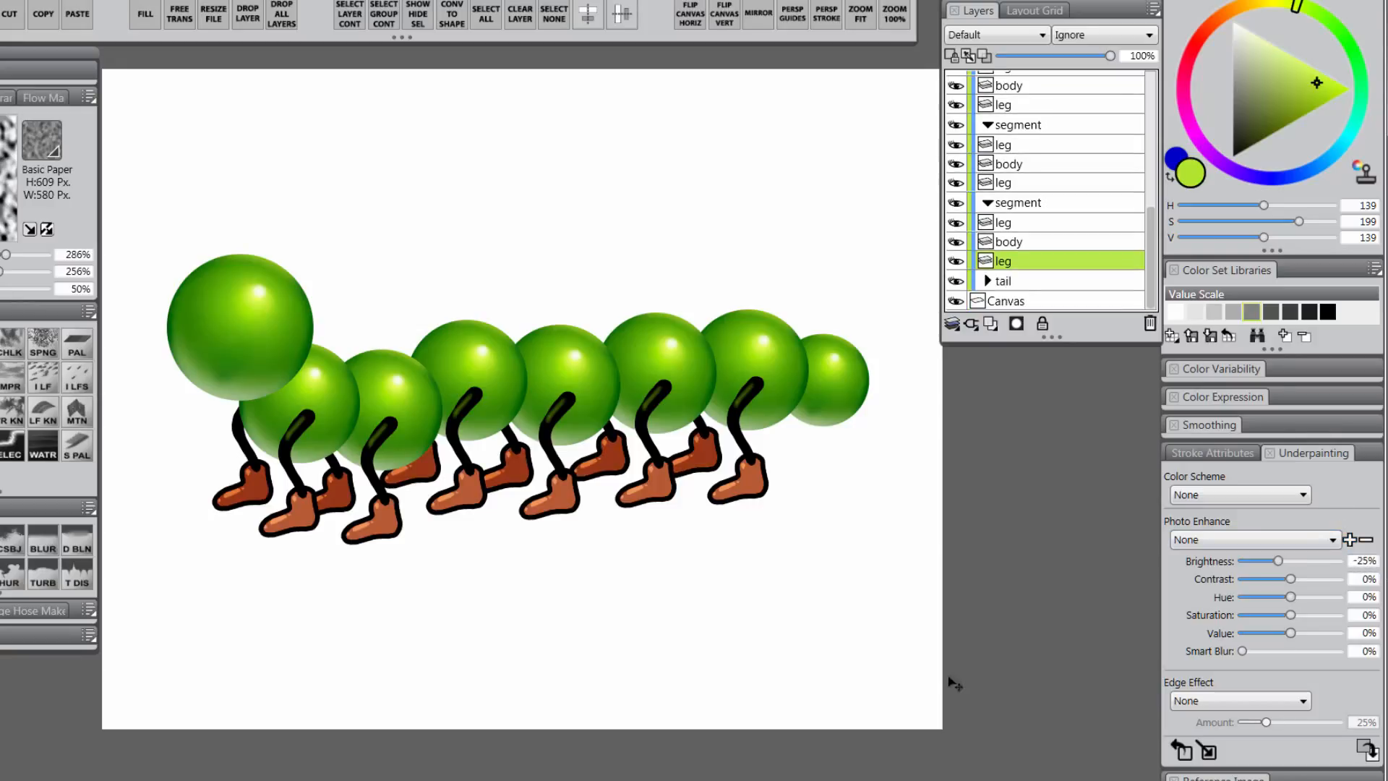
Close the Photo Enhance settings and add a new layer named 'shadow' above Canvas
click(1313, 456)
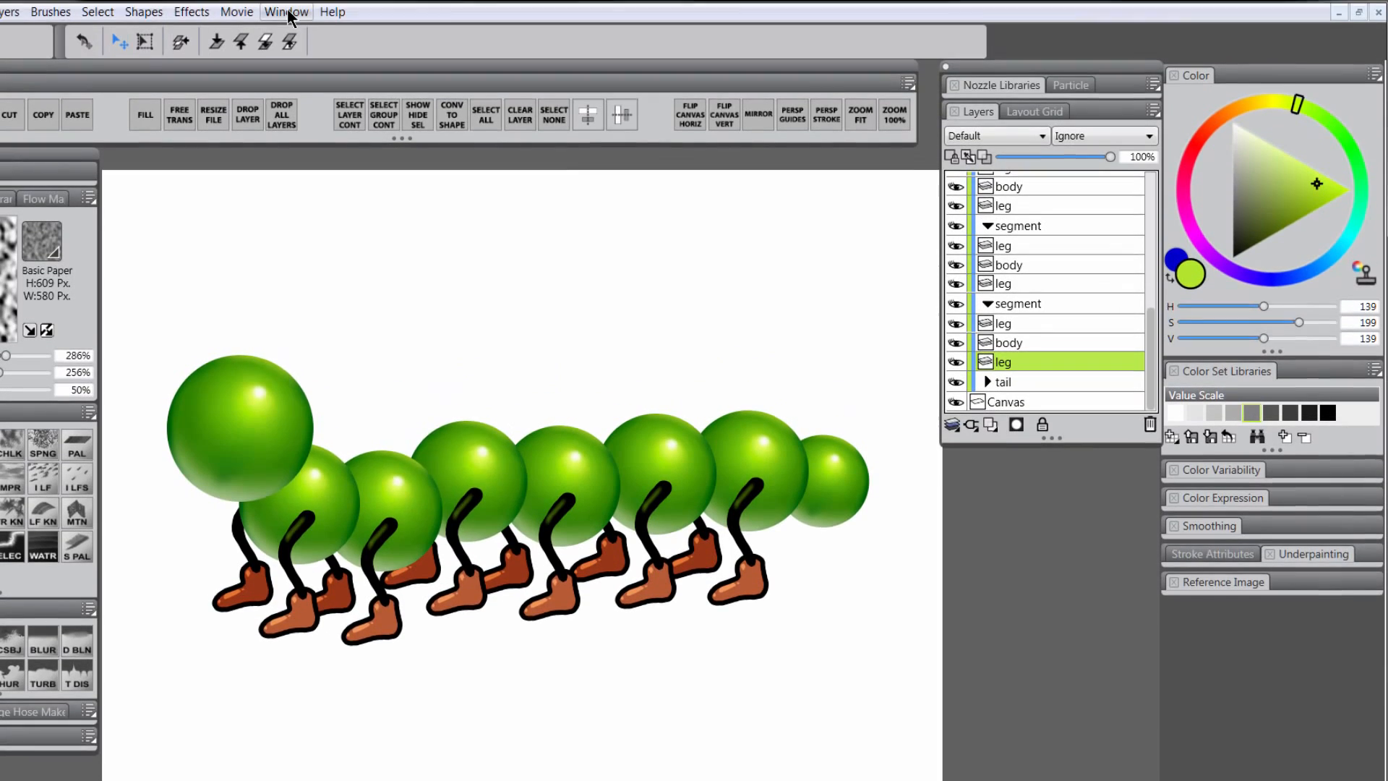
click(286, 32)
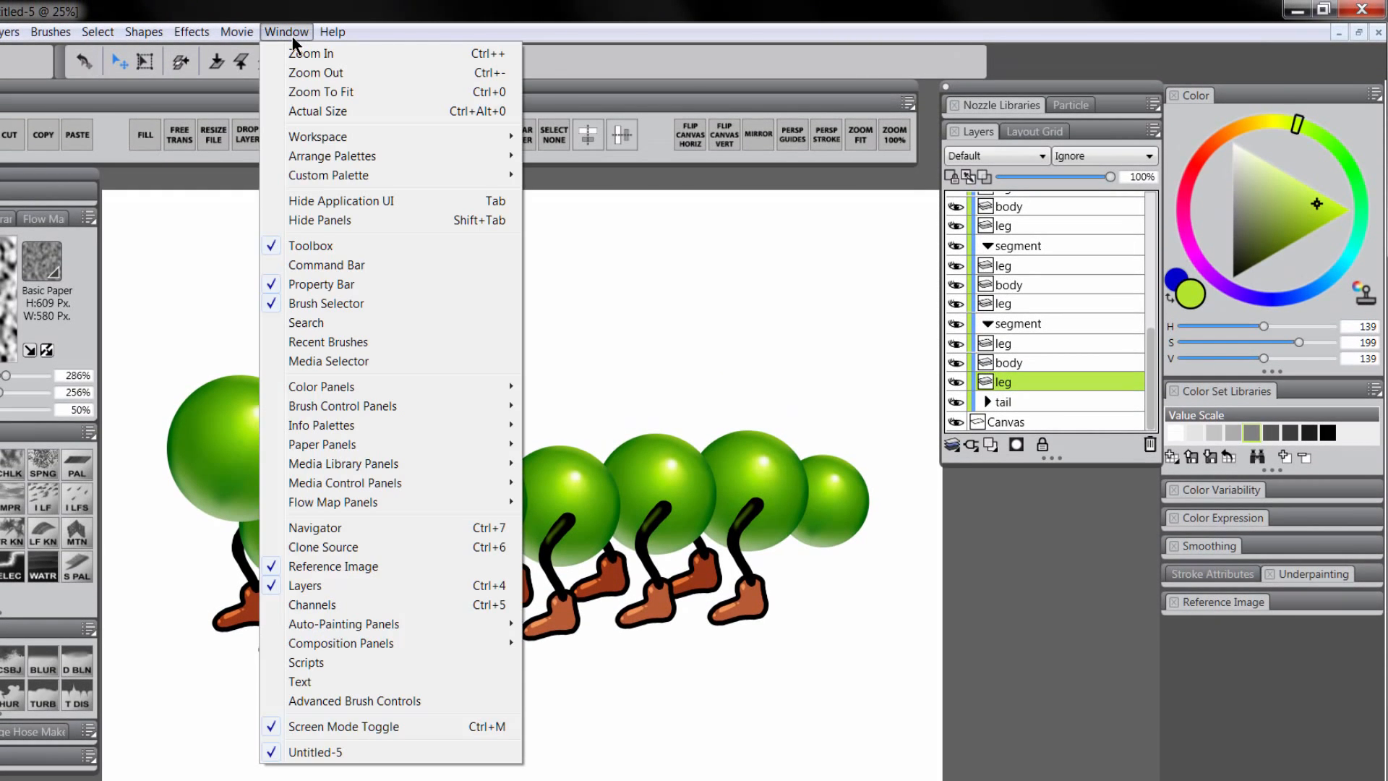
click(1186, 670)
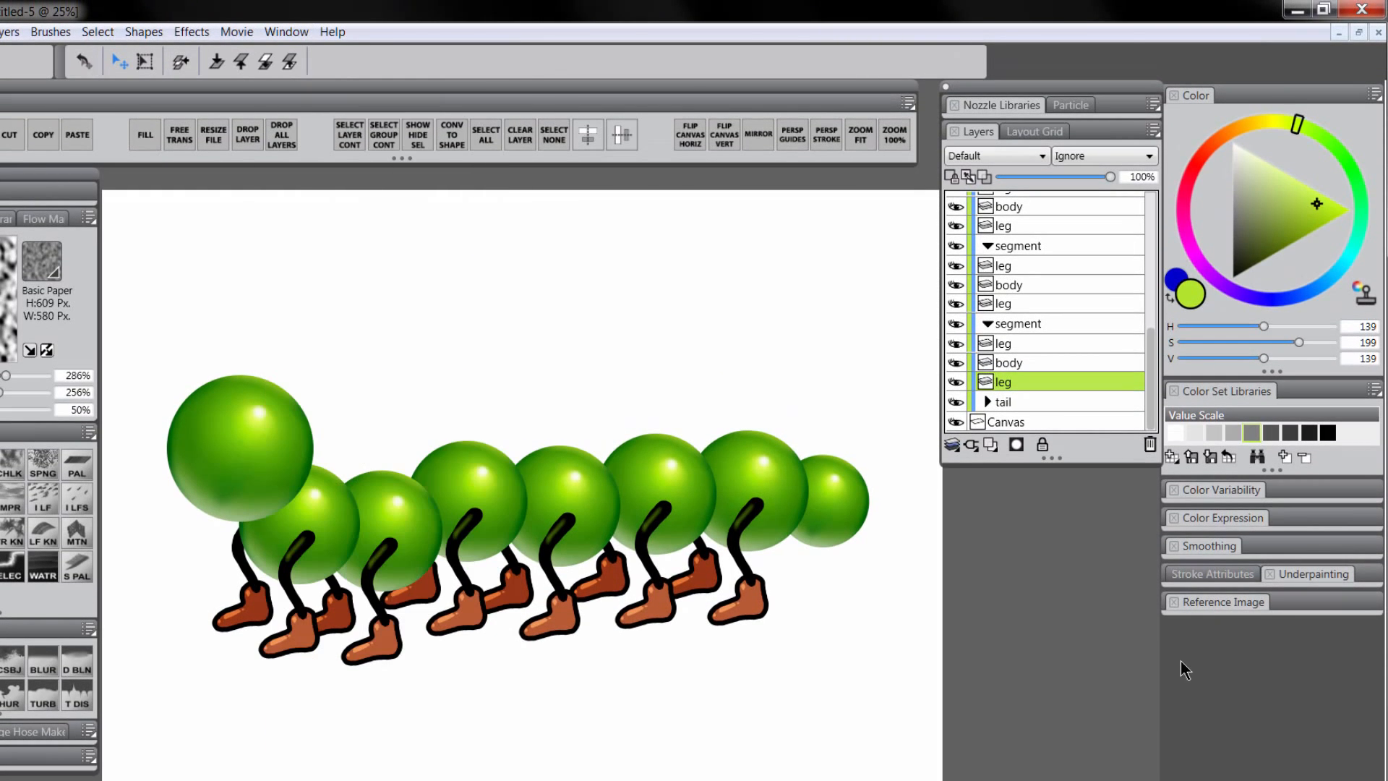
click(1024, 427)
click(990, 444)
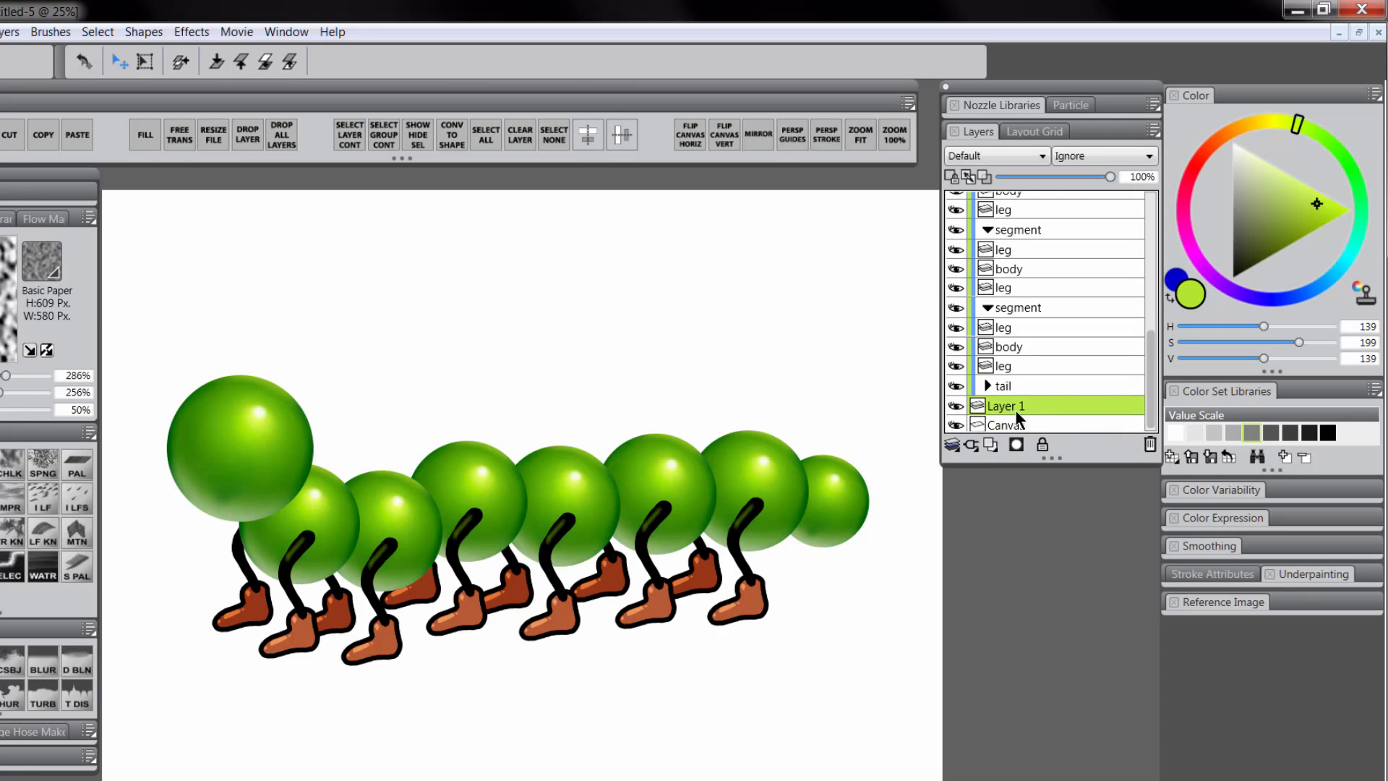
double_click(1011, 410)
text(shadow)
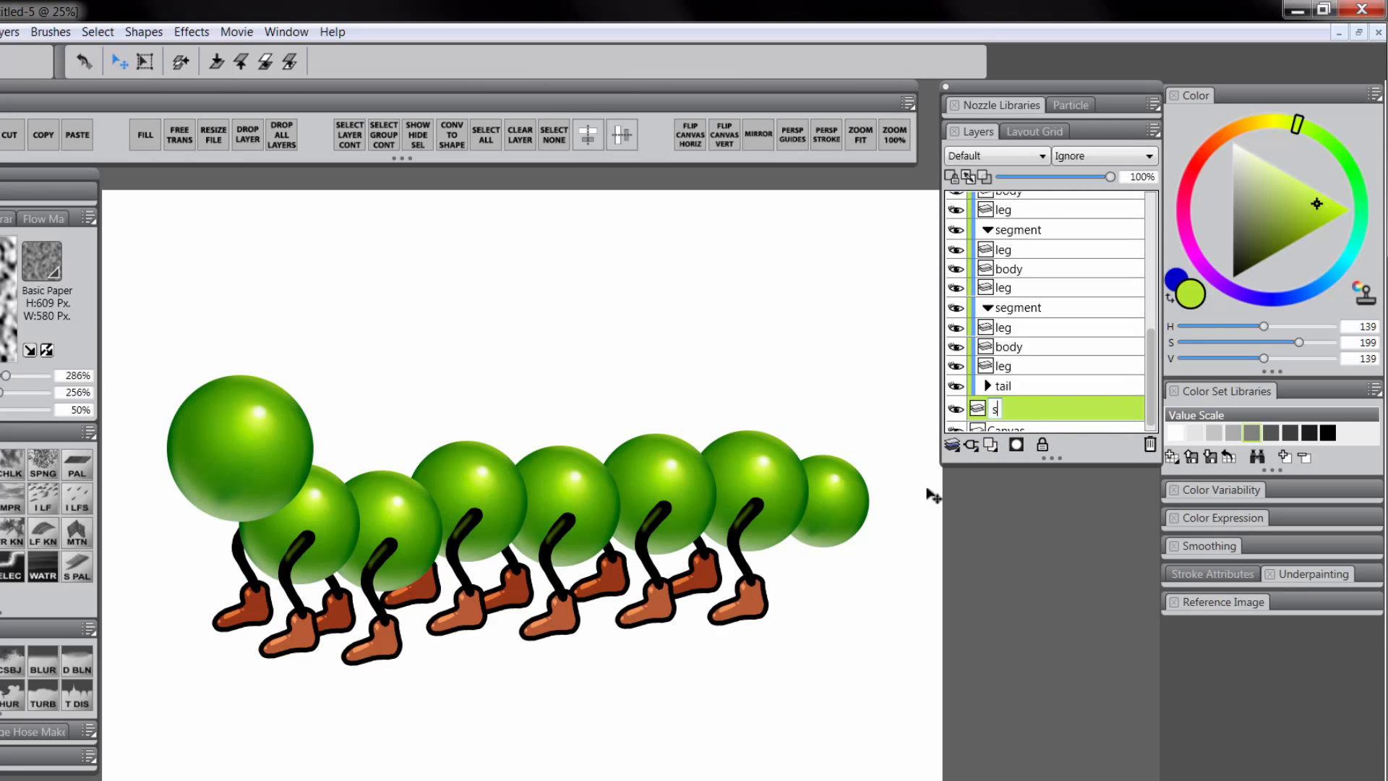
key(Return)
Set the shadow layer to Multiply and choose a greyish-blue colour
click(990, 158)
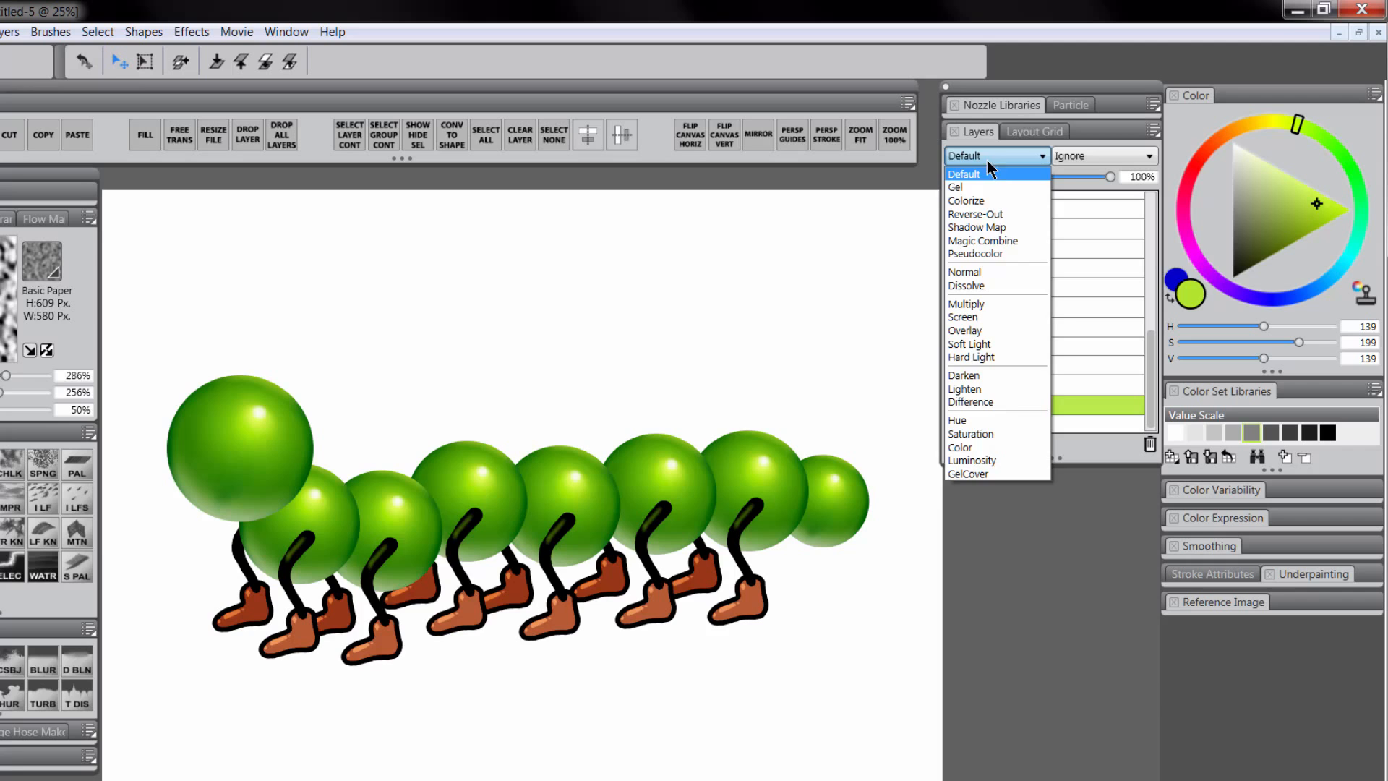
click(969, 303)
click(1290, 308)
click(1248, 214)
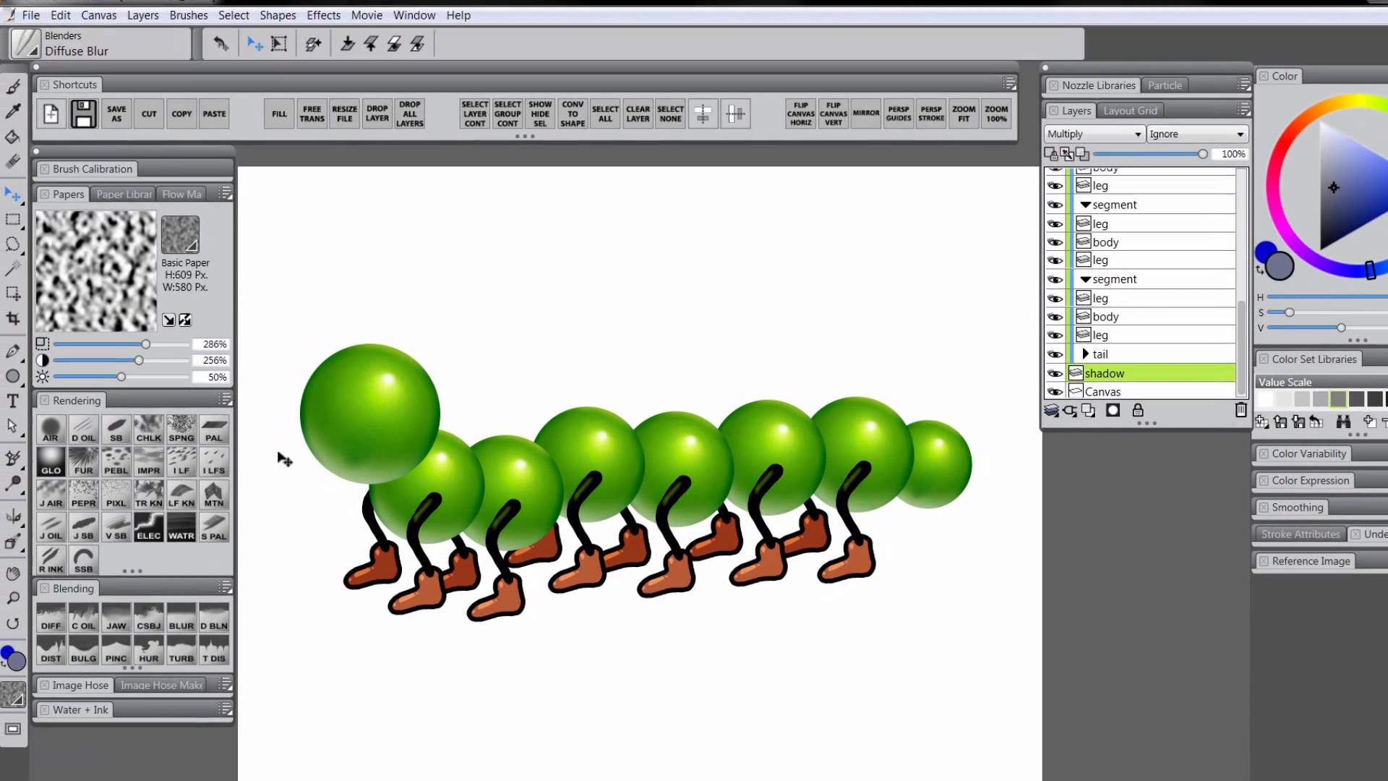
Airbrush a soft shadow under all the feet and set layer opacity to 86%
click(52, 427)
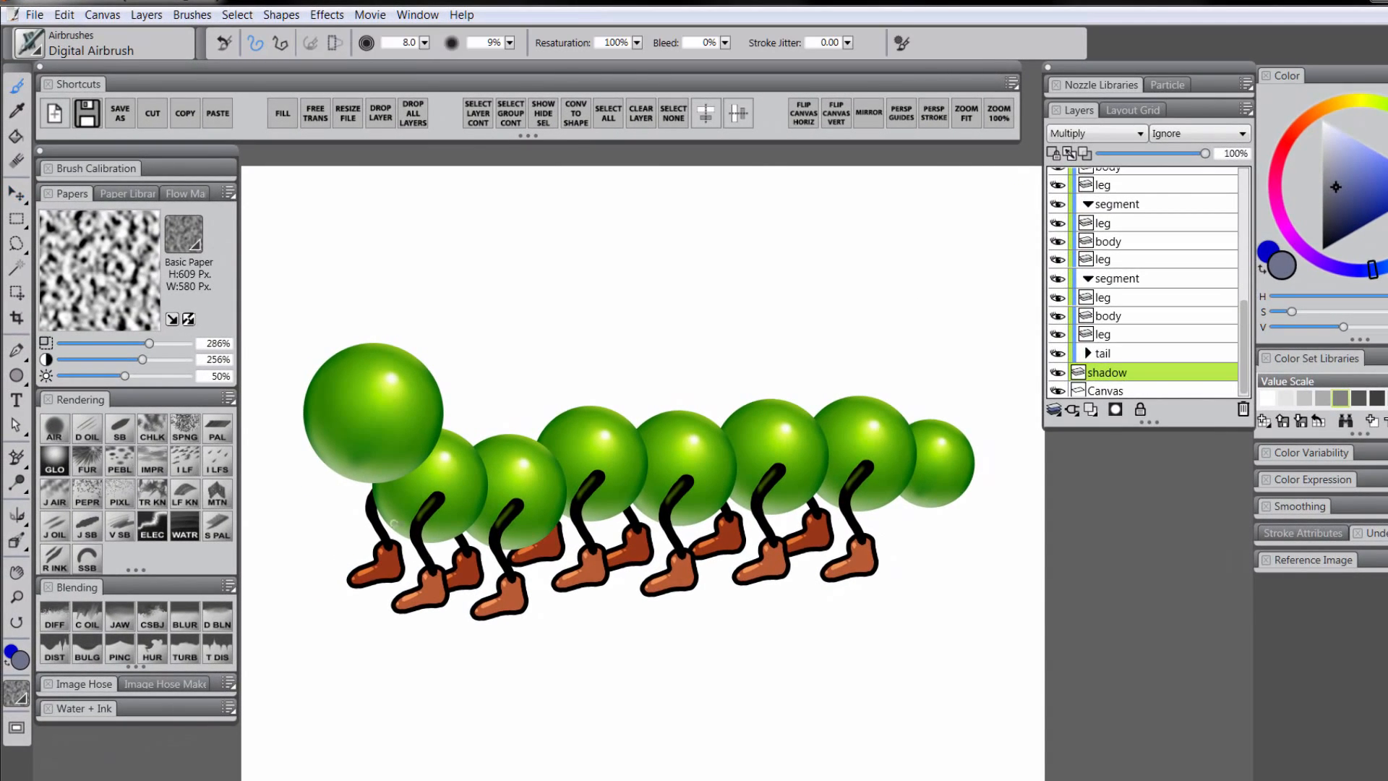
mouse_move(407, 587)
mouse_down()
mouse_move(524, 589)
mouse_move(597, 568)
mouse_move(939, 543)
mouse_up()
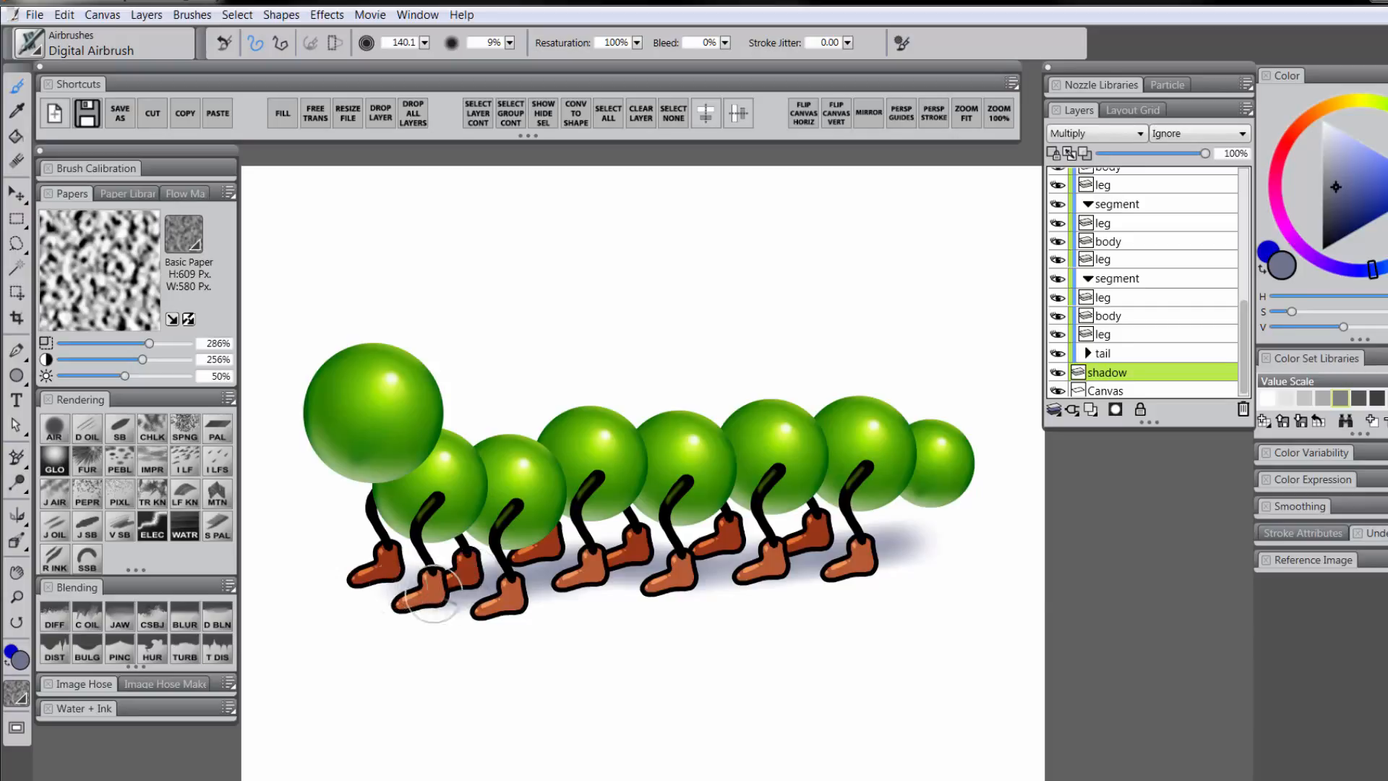
mouse_move(434, 589)
mouse_down()
mouse_move(661, 565)
mouse_move(945, 553)
mouse_up()
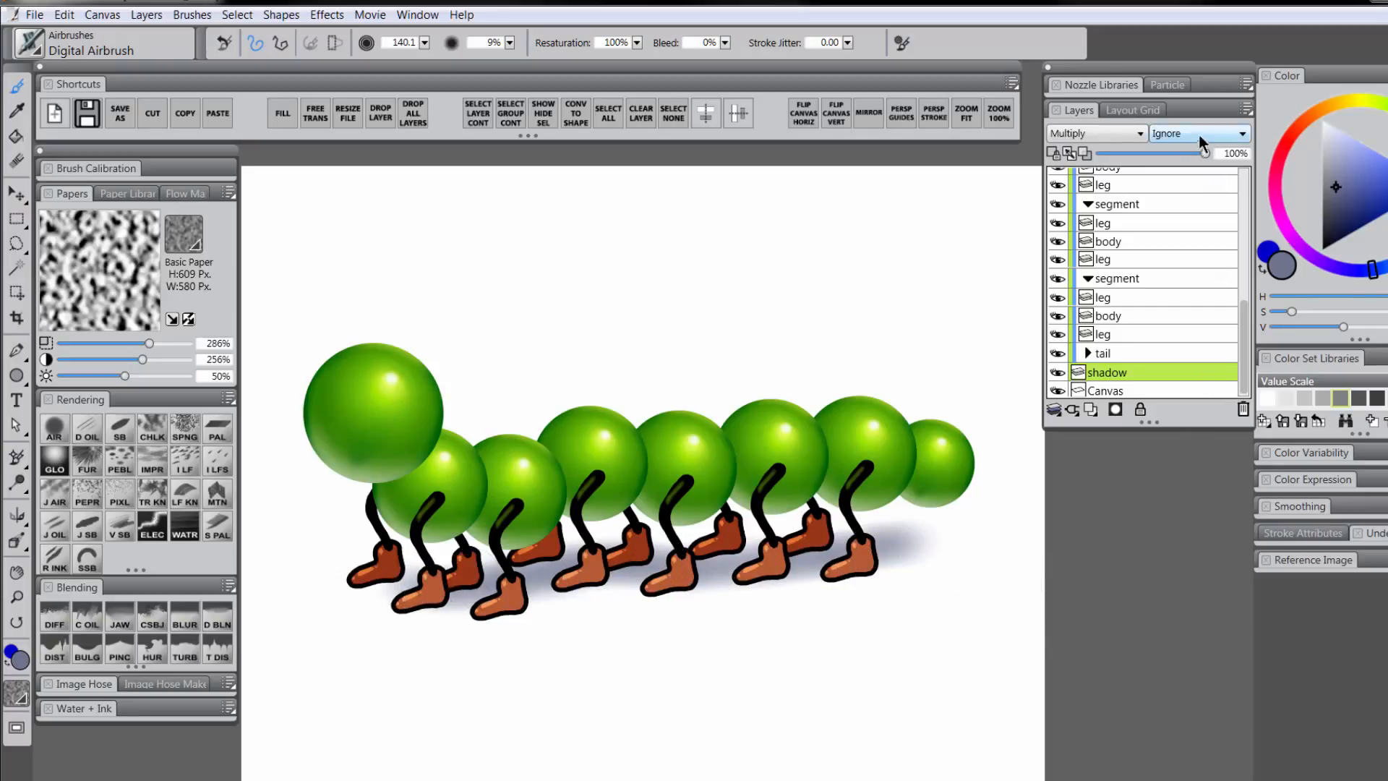
click(1192, 153)
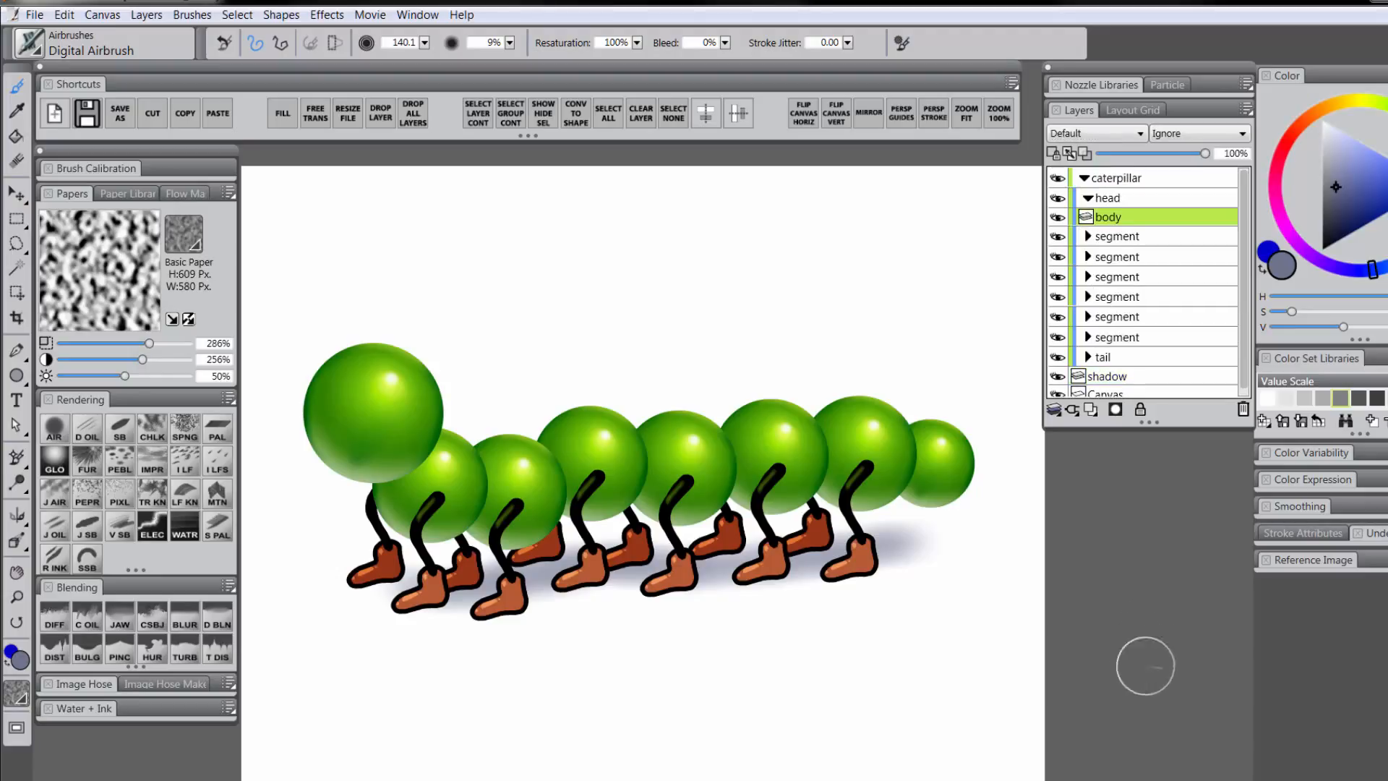
Rename the body layer 'head' and add a new layer above it
double_click(1112, 217)
text(head)
key(Return)
click(1091, 409)
Name the new layer 'eyes' and paint dot eyes with a slightly larger Smooth Scratchboard brush
double_click(1116, 219)
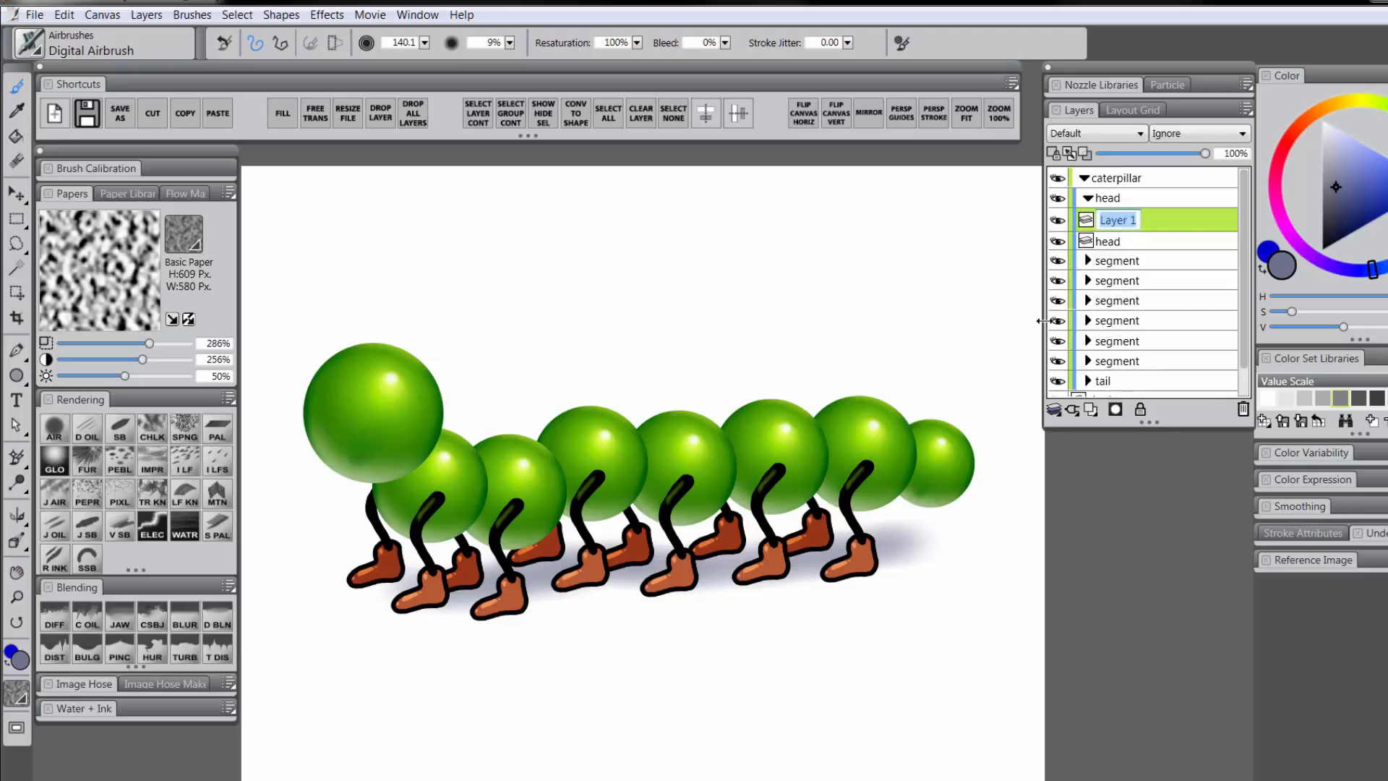
text(eyes)
key(Return)
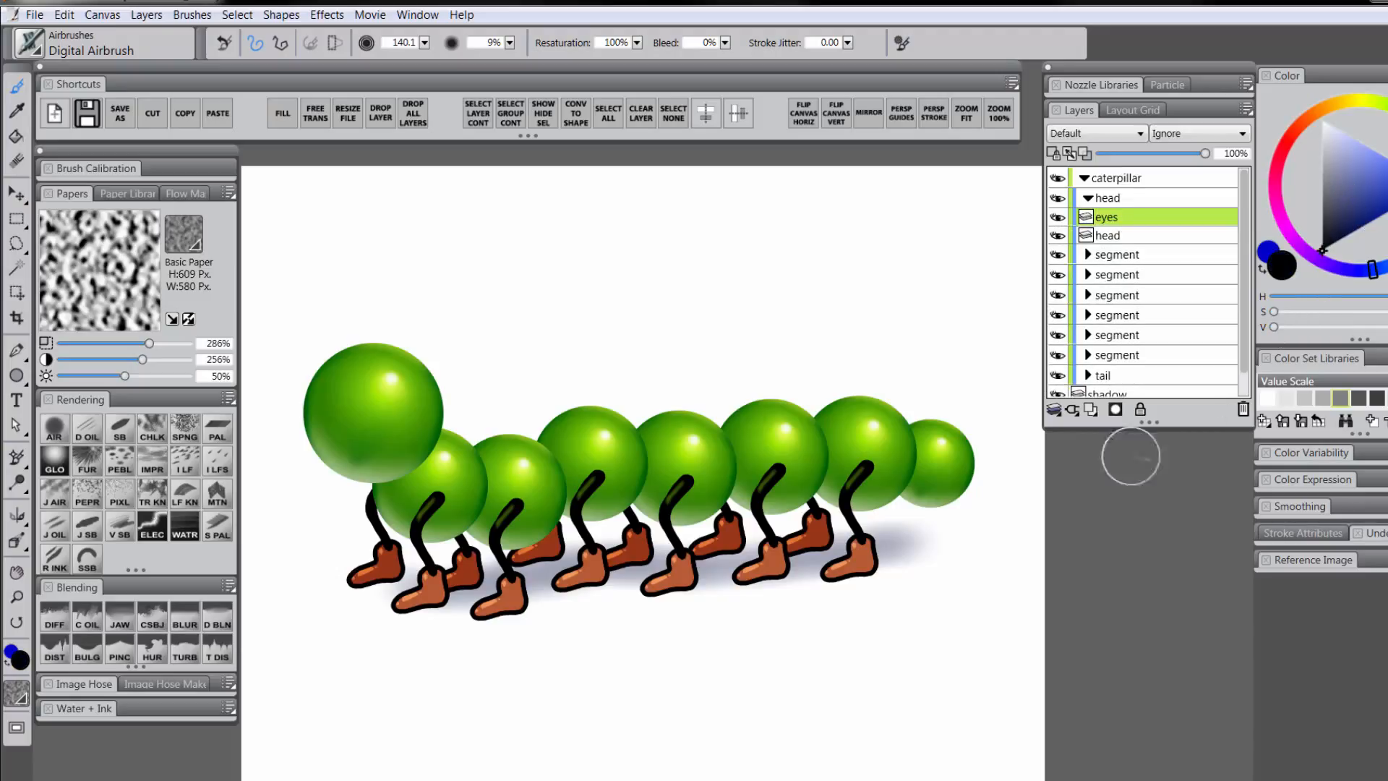
click(121, 431)
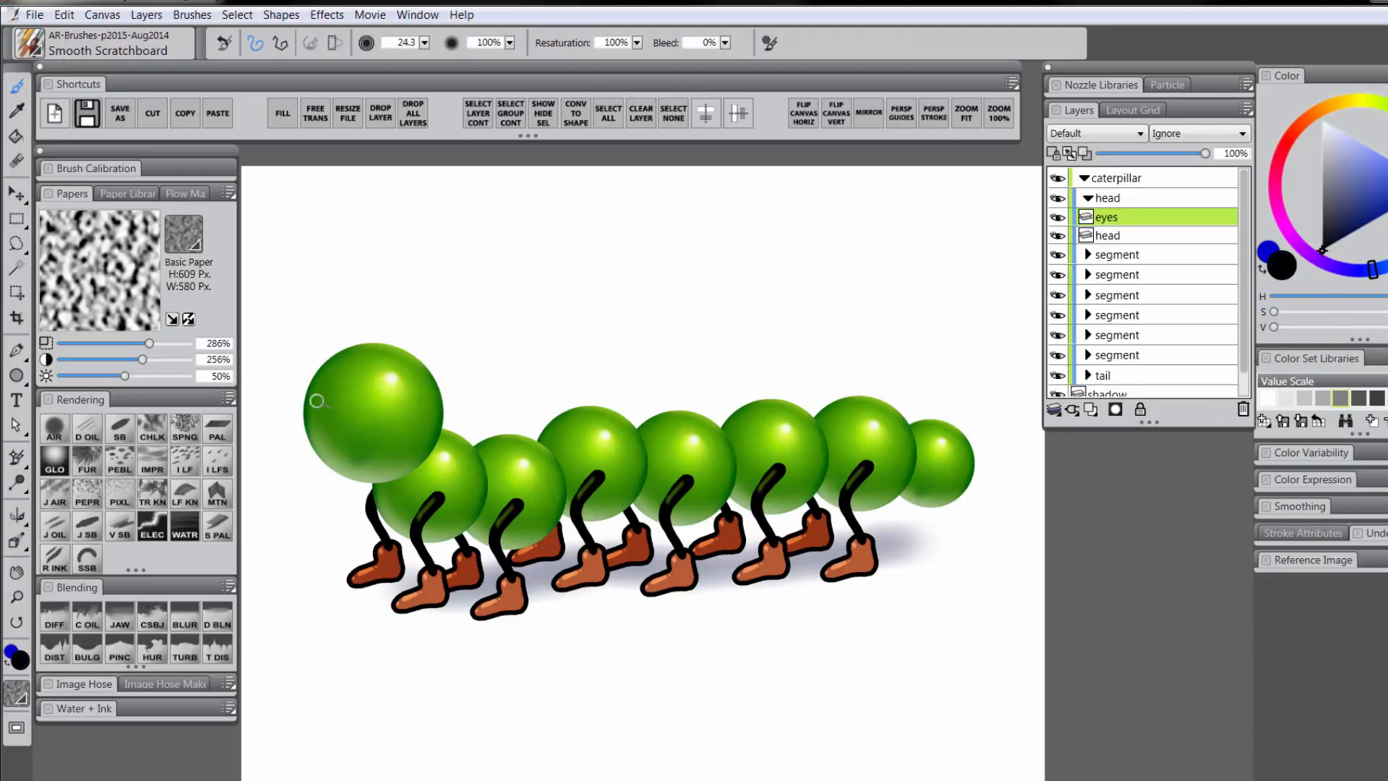
key(bracketright)
Add a layer named 'mouth' and paint a pink wedge-shaped mouth on the head
click(1091, 409)
double_click(1112, 217)
text(mouth)
key(Return)
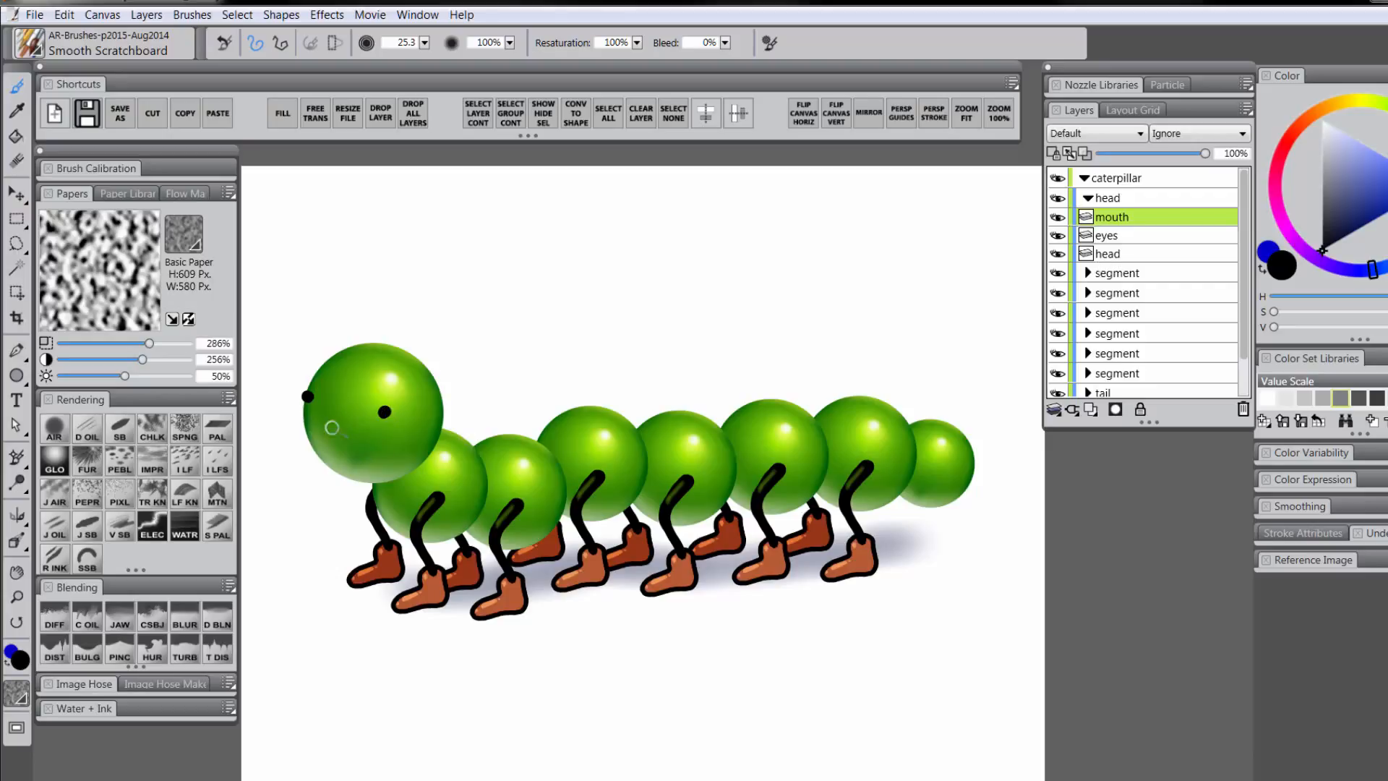
mouse_move(323, 438)
mouse_down()
mouse_move(351, 436)
mouse_move(334, 442)
mouse_up()
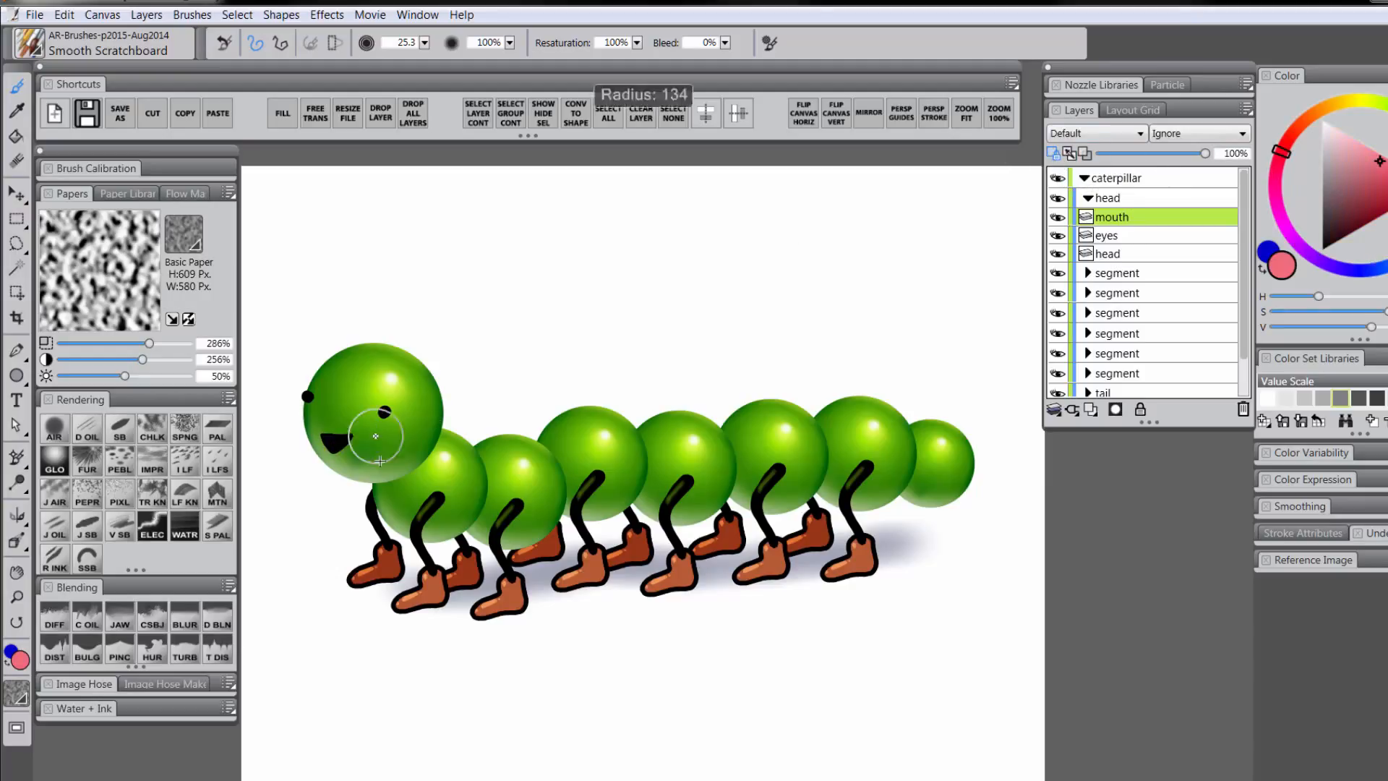
mouse_move(372, 418)
mouse_down()
mouse_move(322, 443)
mouse_move(340, 441)
mouse_up()
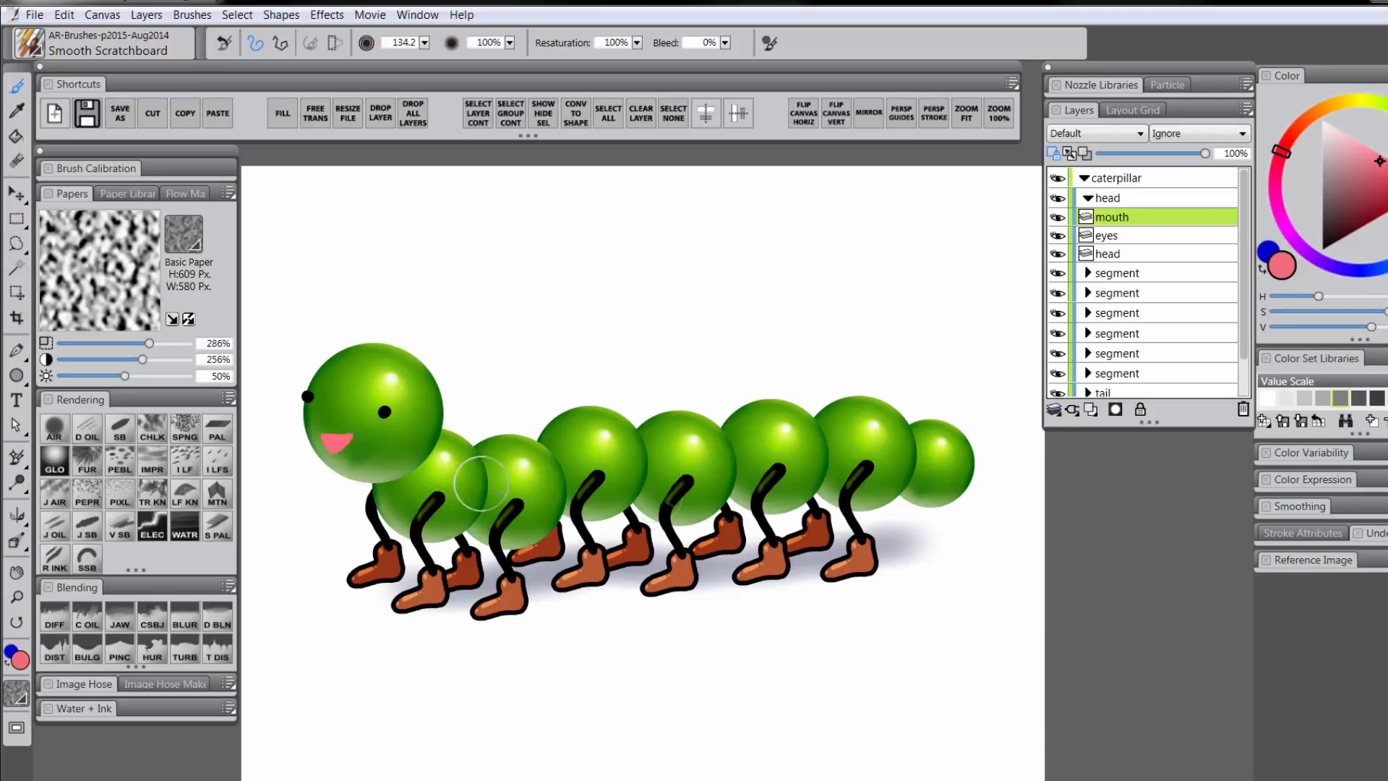
Outline the mouth in black, preserve its transparency, and add a new layer above the eyes
click(1323, 249)
key(bracketleft)
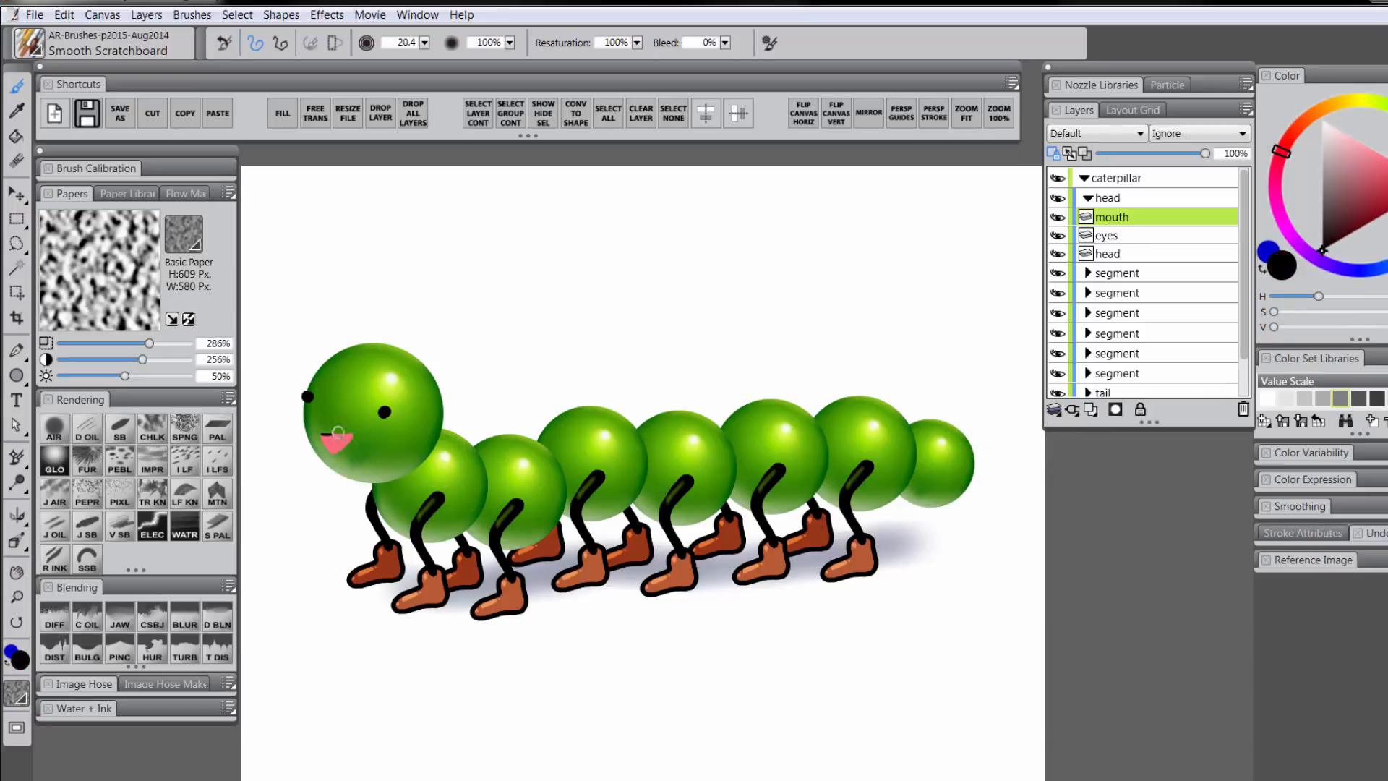
mouse_move(322, 441)
mouse_down()
mouse_move(349, 436)
mouse_move(332, 452)
mouse_up()
click(1053, 154)
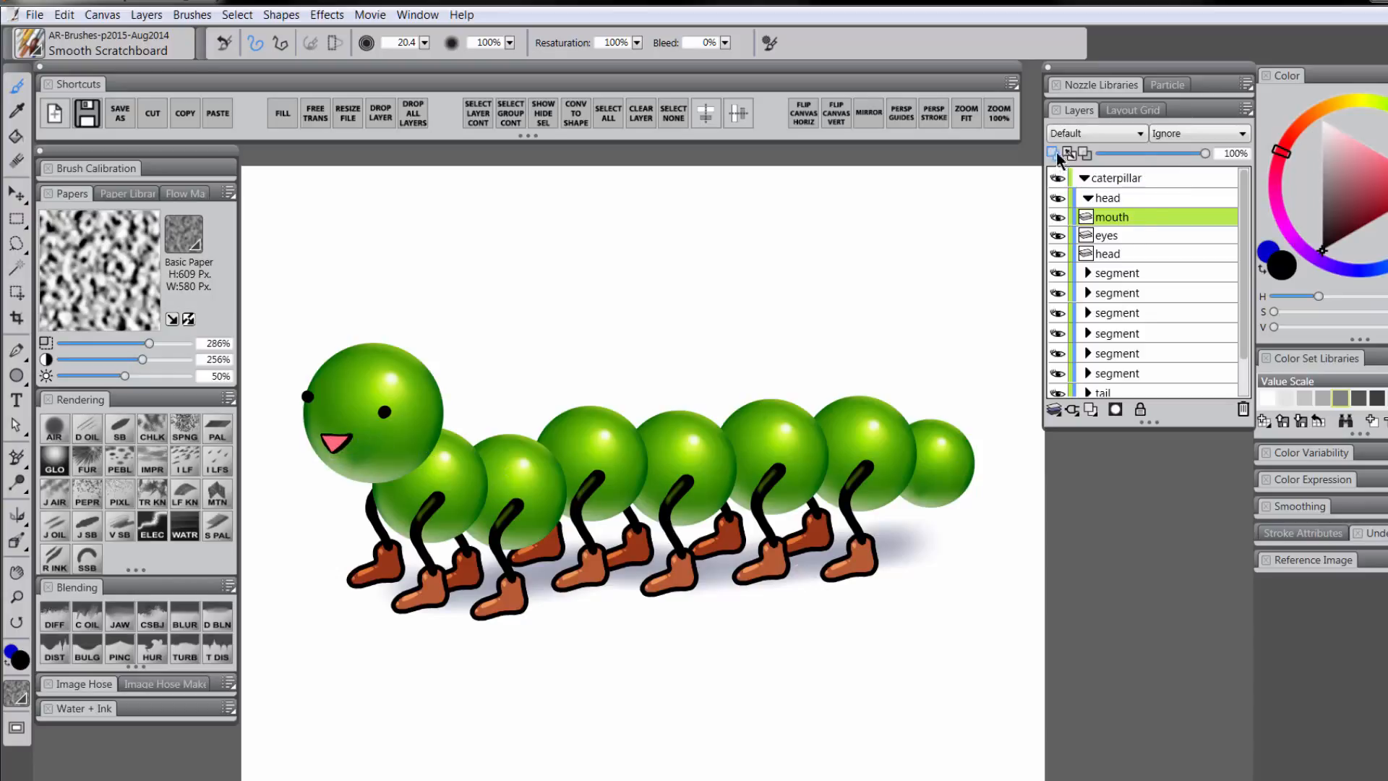
click(1115, 236)
click(1091, 409)
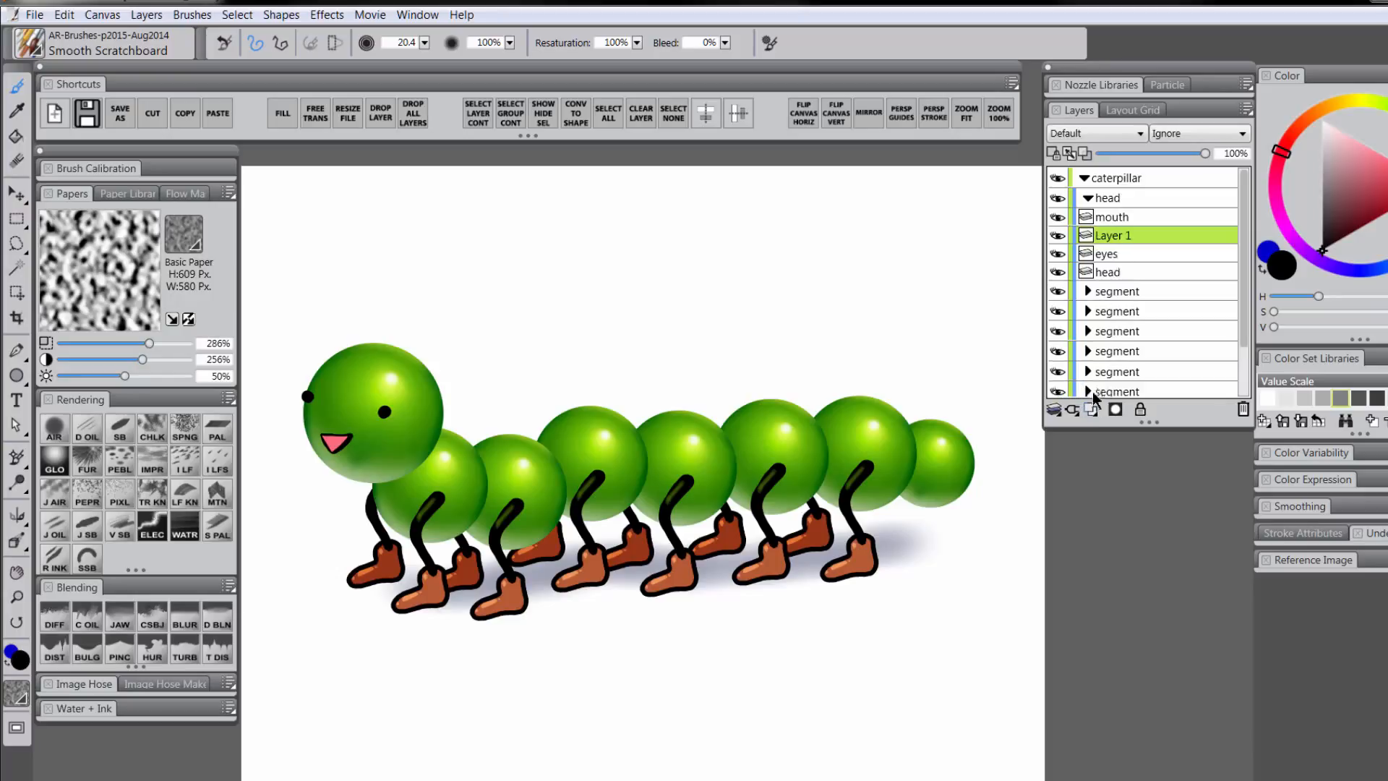
Name the new layer 'brows', paint two eyebrow strokes, and nudge them slightly down
double_click(1110, 235)
text(brows)
key(Return)
drag(303, 379, 400, 393)
click(20, 194)
drag(406, 399, 406, 406)
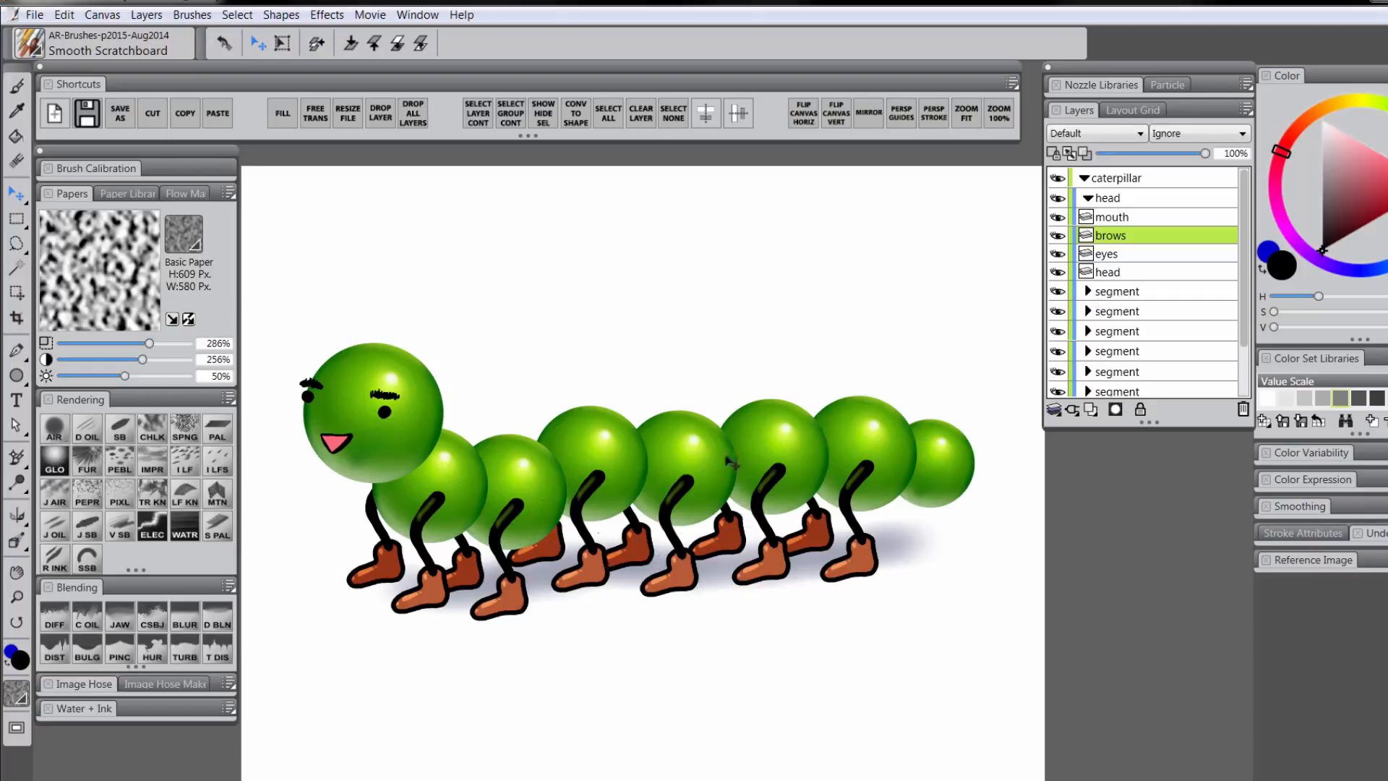
Shift the first body segment slightly left and select its front leg
click(1115, 292)
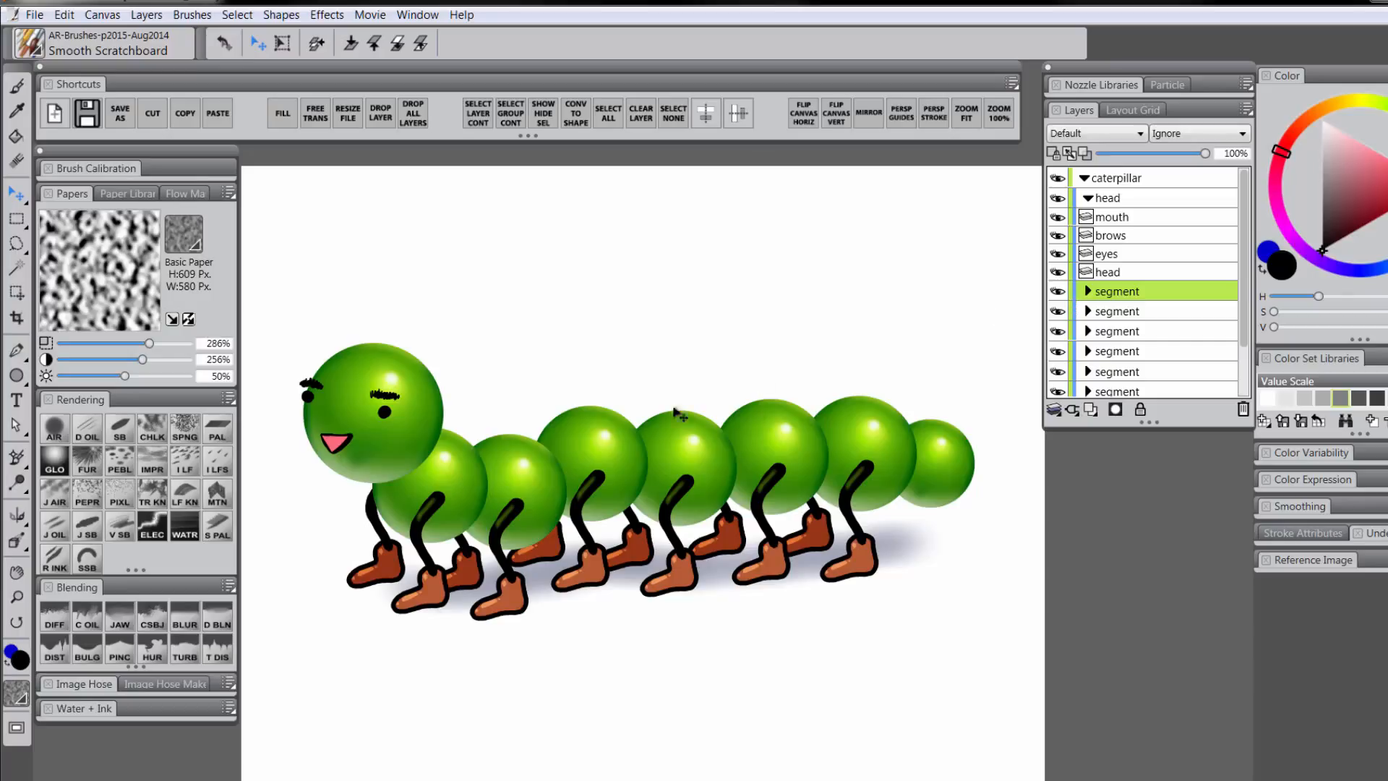
drag(466, 517, 456, 514)
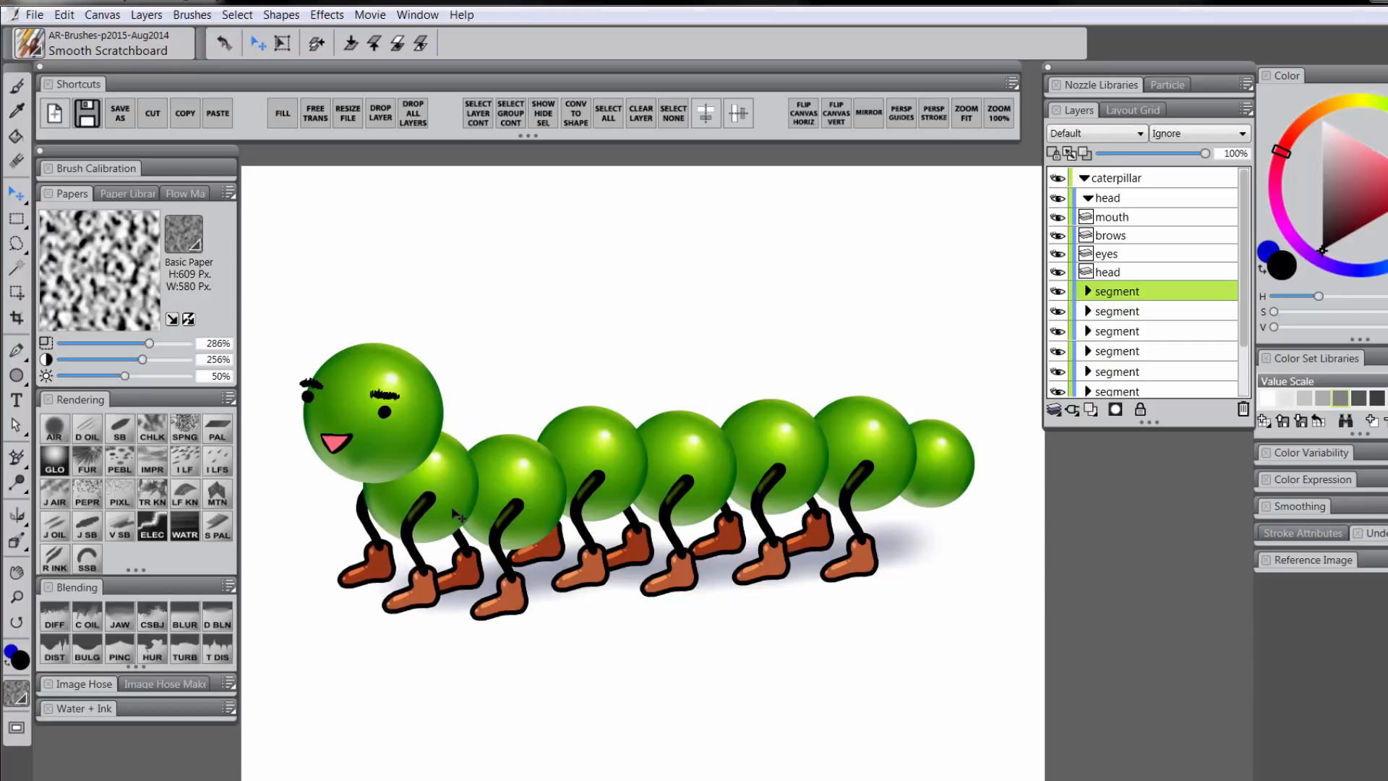
click(1087, 292)
click(1123, 313)
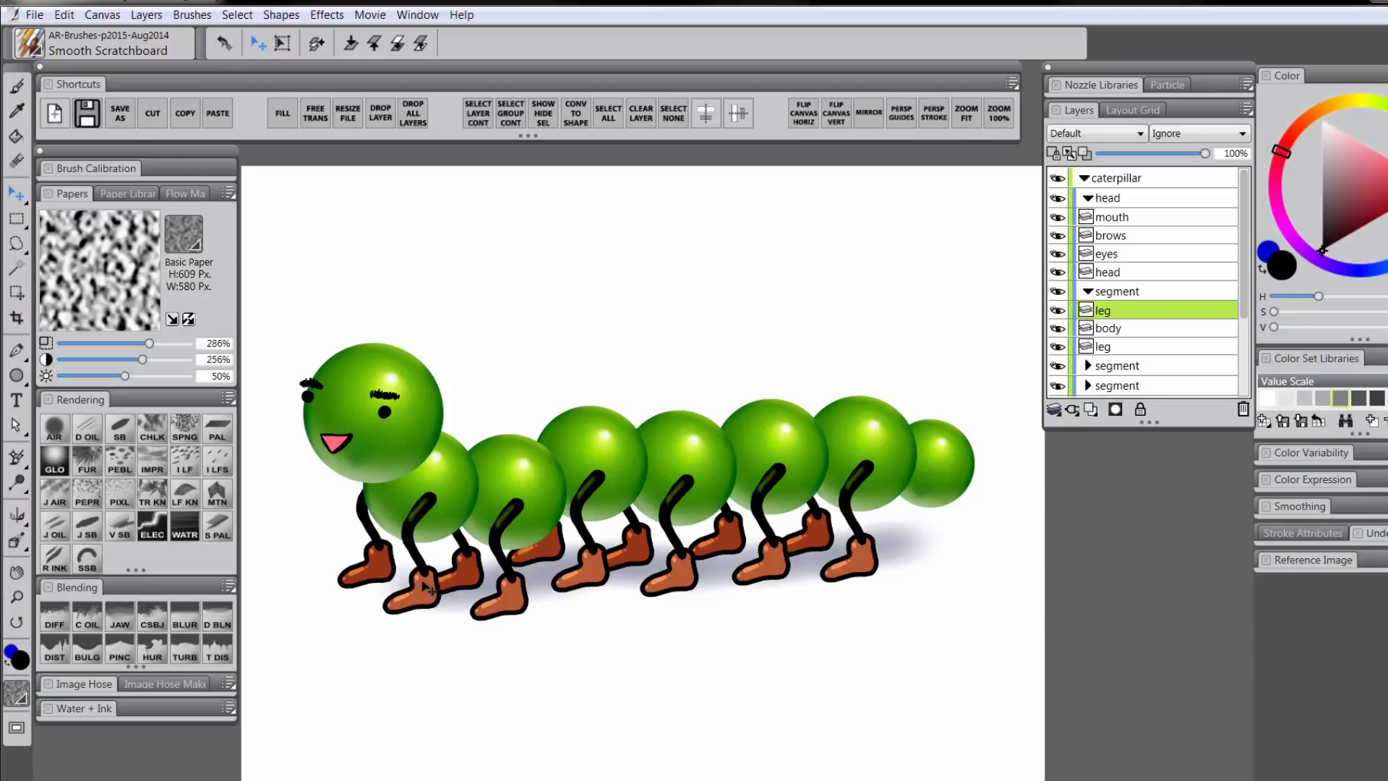
Rotate the first segment's front leg to a new angle
key(ctrl+alt+t)
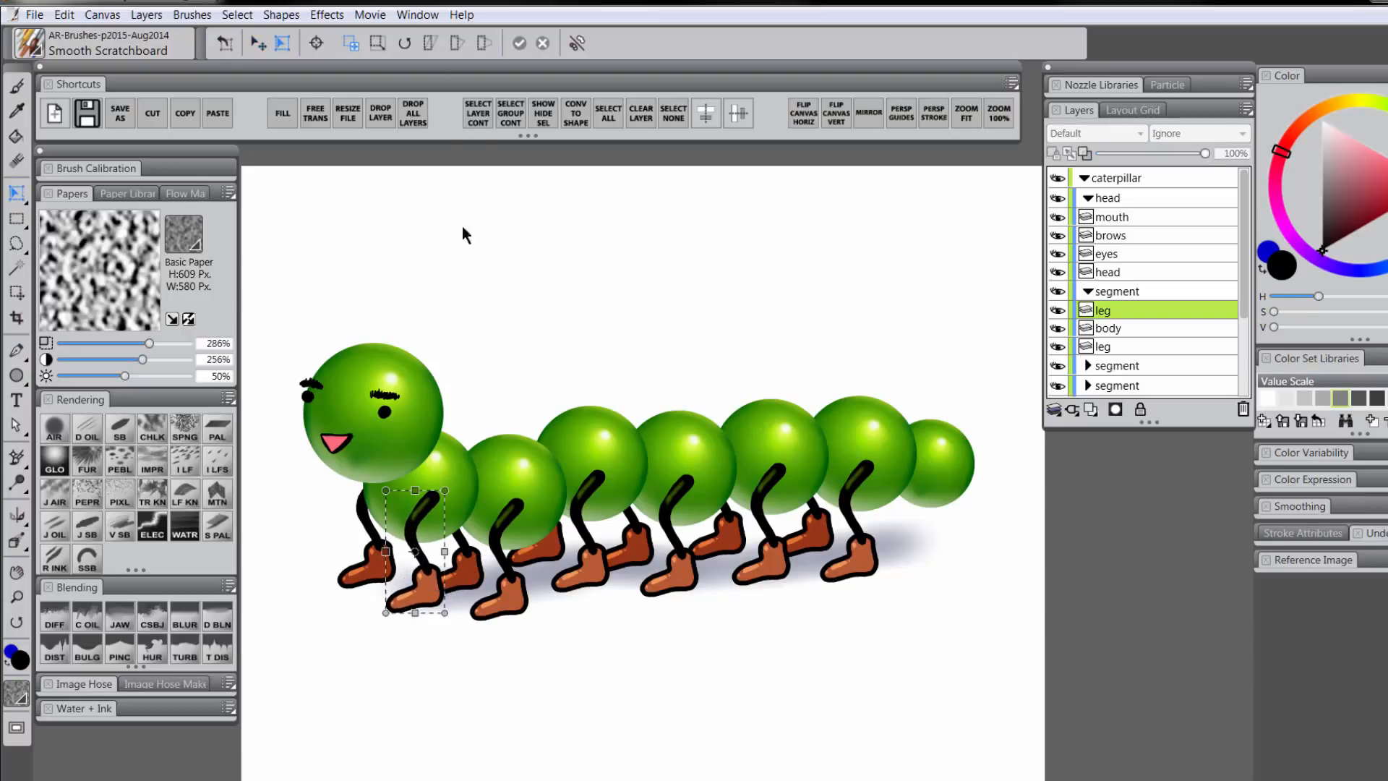
click(404, 44)
drag(423, 555, 416, 554)
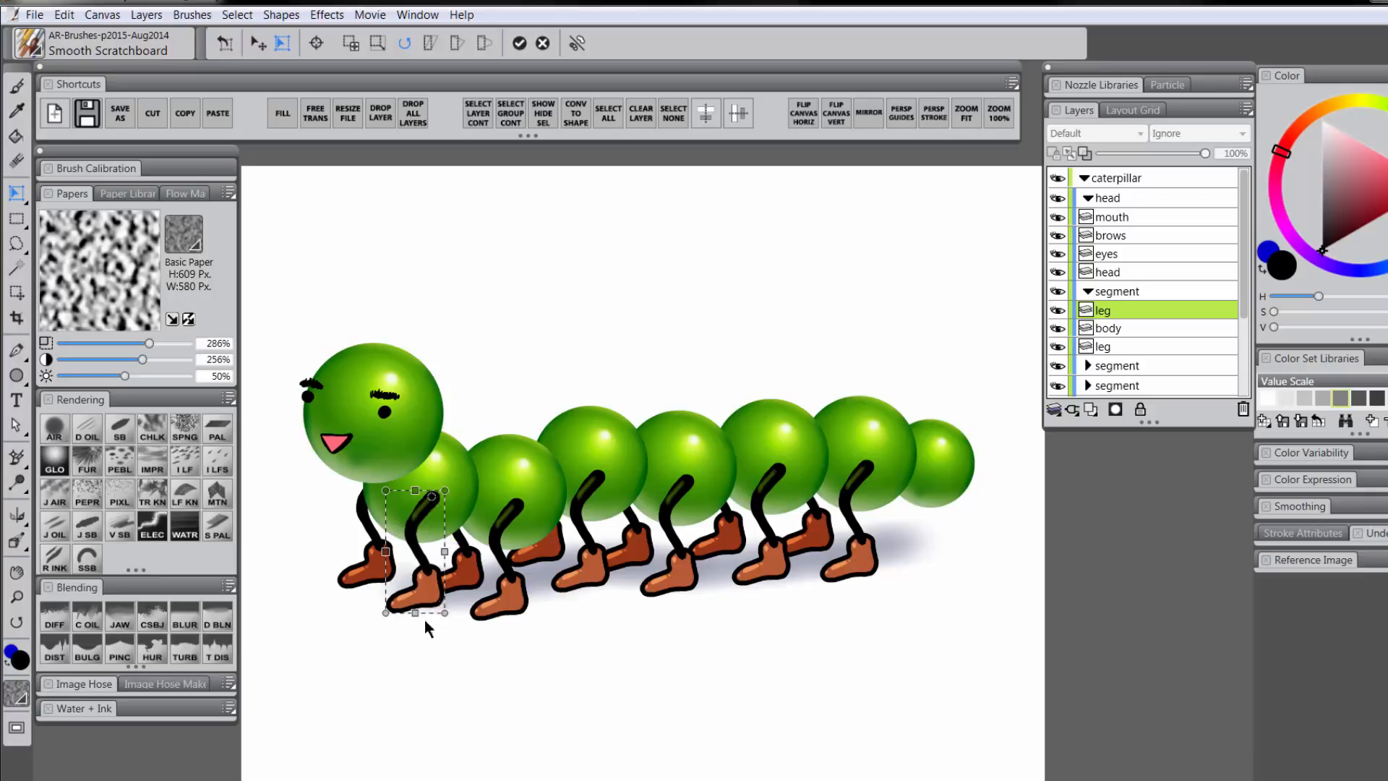
mouse_move(386, 611)
mouse_down()
mouse_move(460, 618)
mouse_move(354, 596)
mouse_move(371, 606)
mouse_up()
click(506, 535)
Rotate the next segment's leg so its foot swings to the right
click(516, 506)
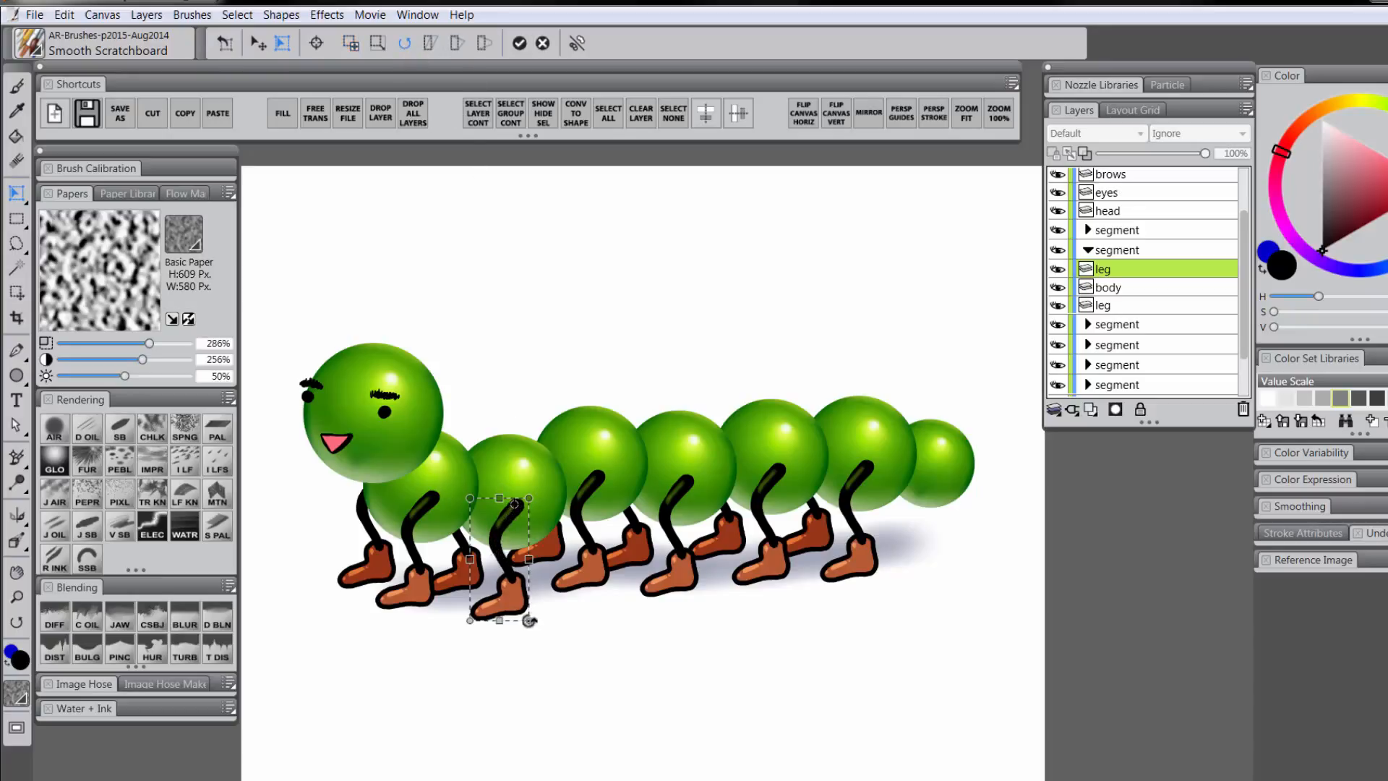
drag(529, 618, 548, 613)
key(f)
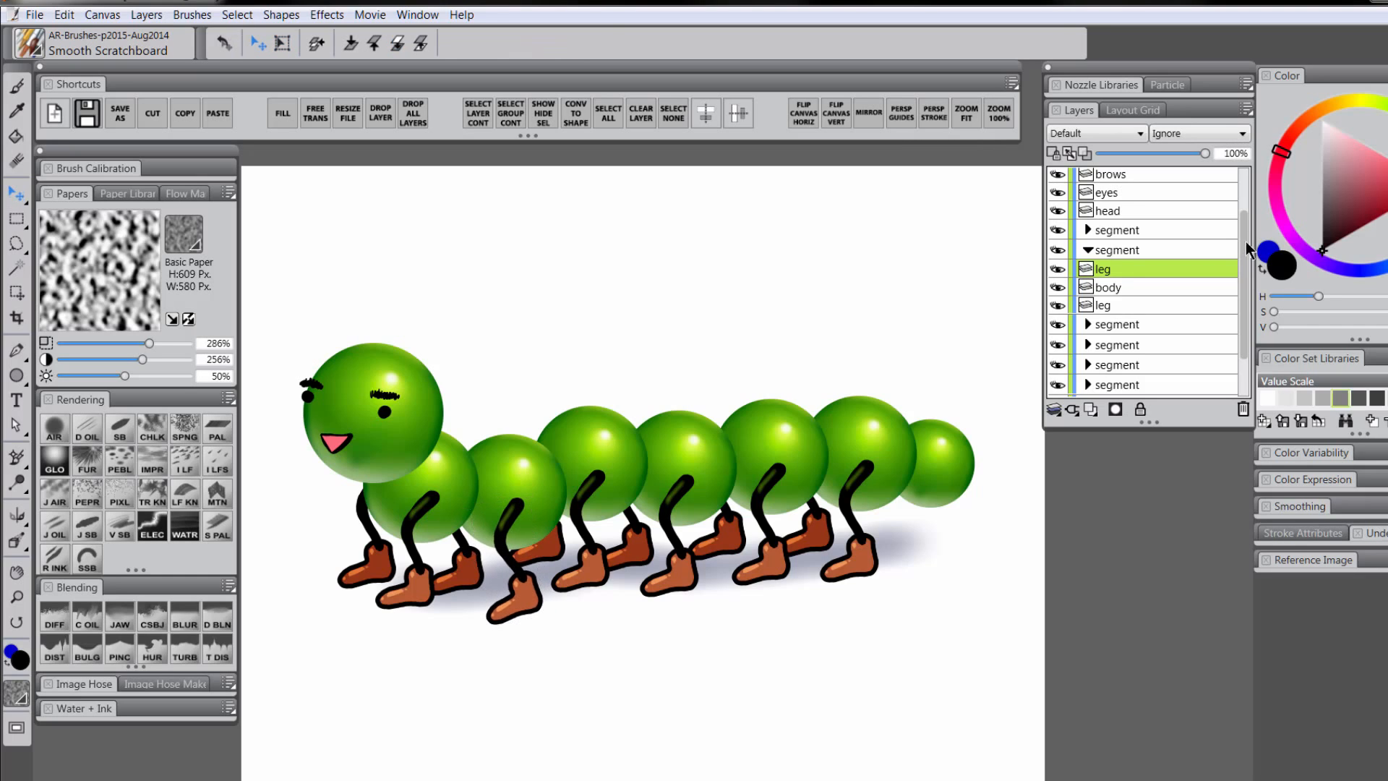
drag(1243, 246, 1244, 204)
On the eyes layer, dab a white highlight dot onto the left eye
click(1121, 254)
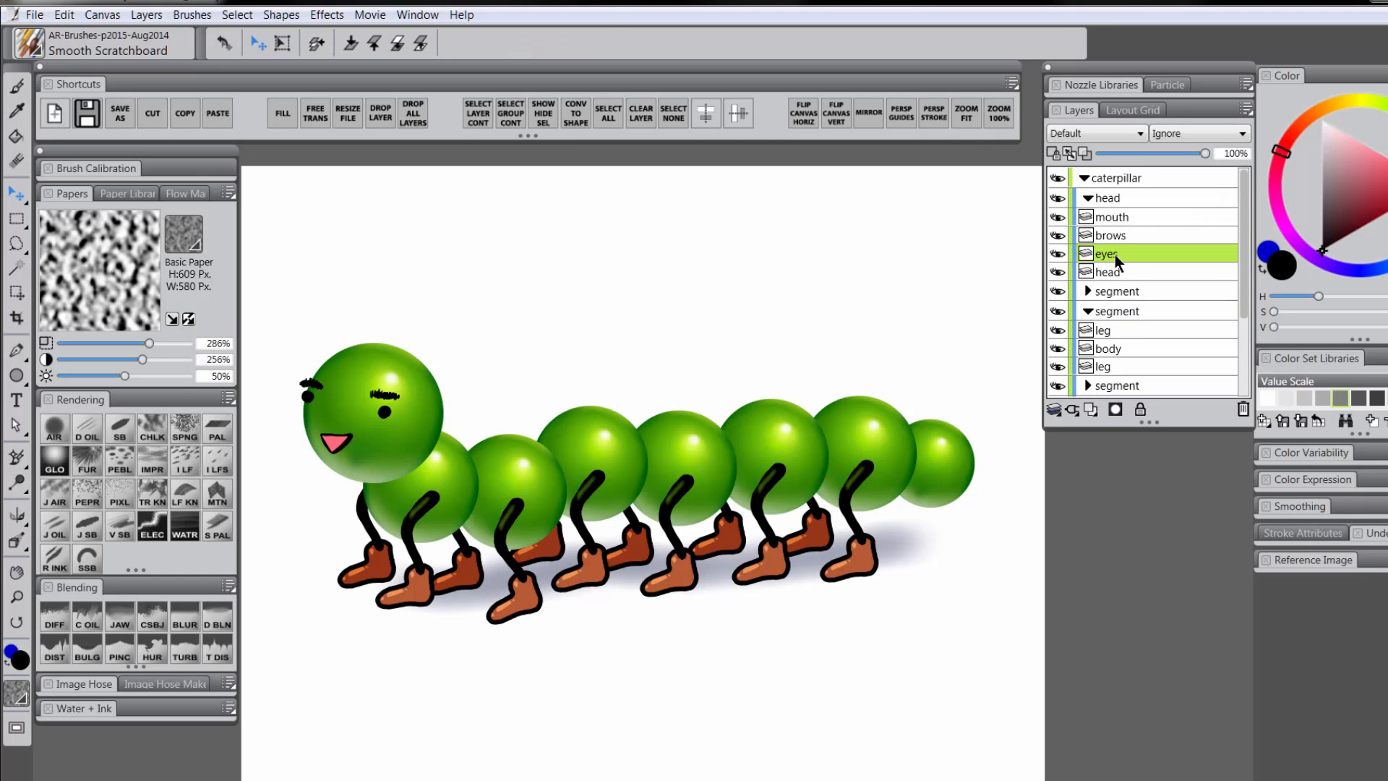
click(1322, 120)
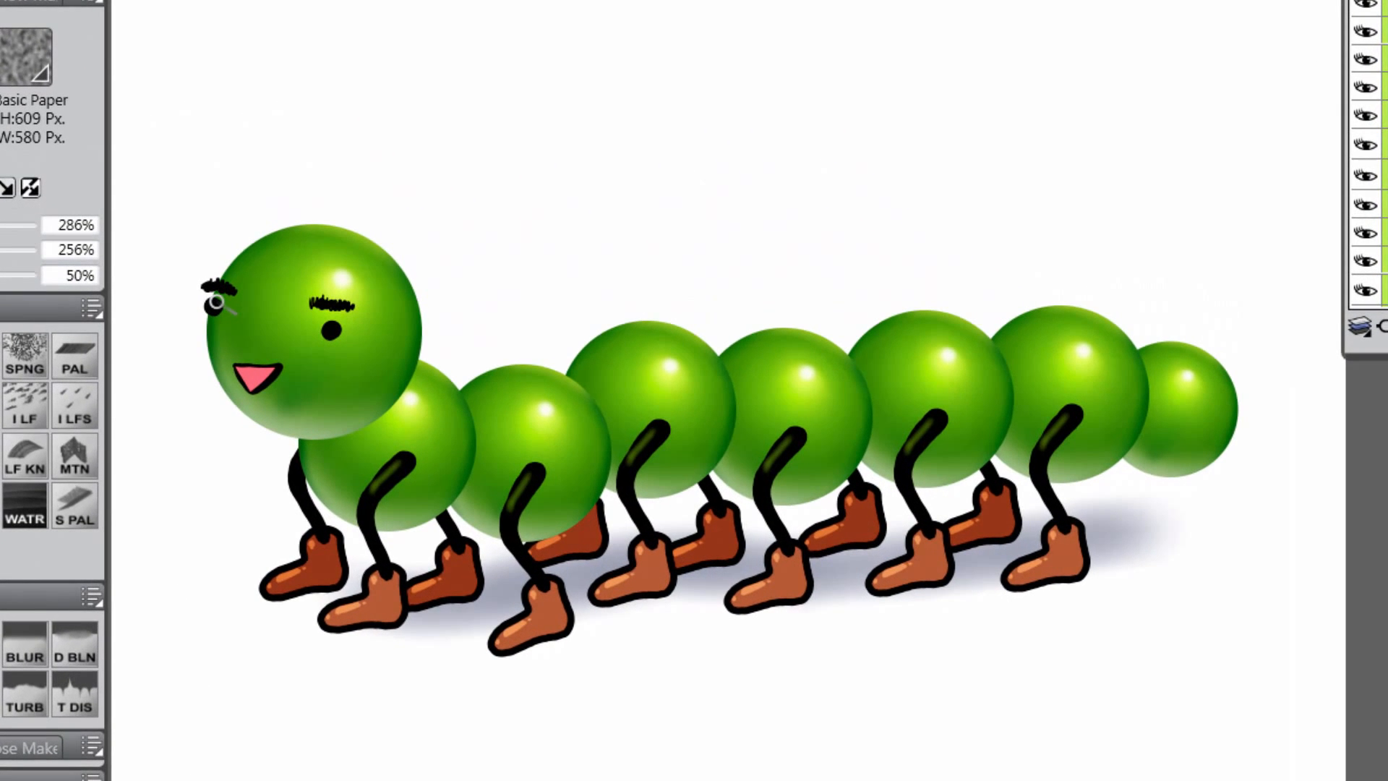
click(215, 303)
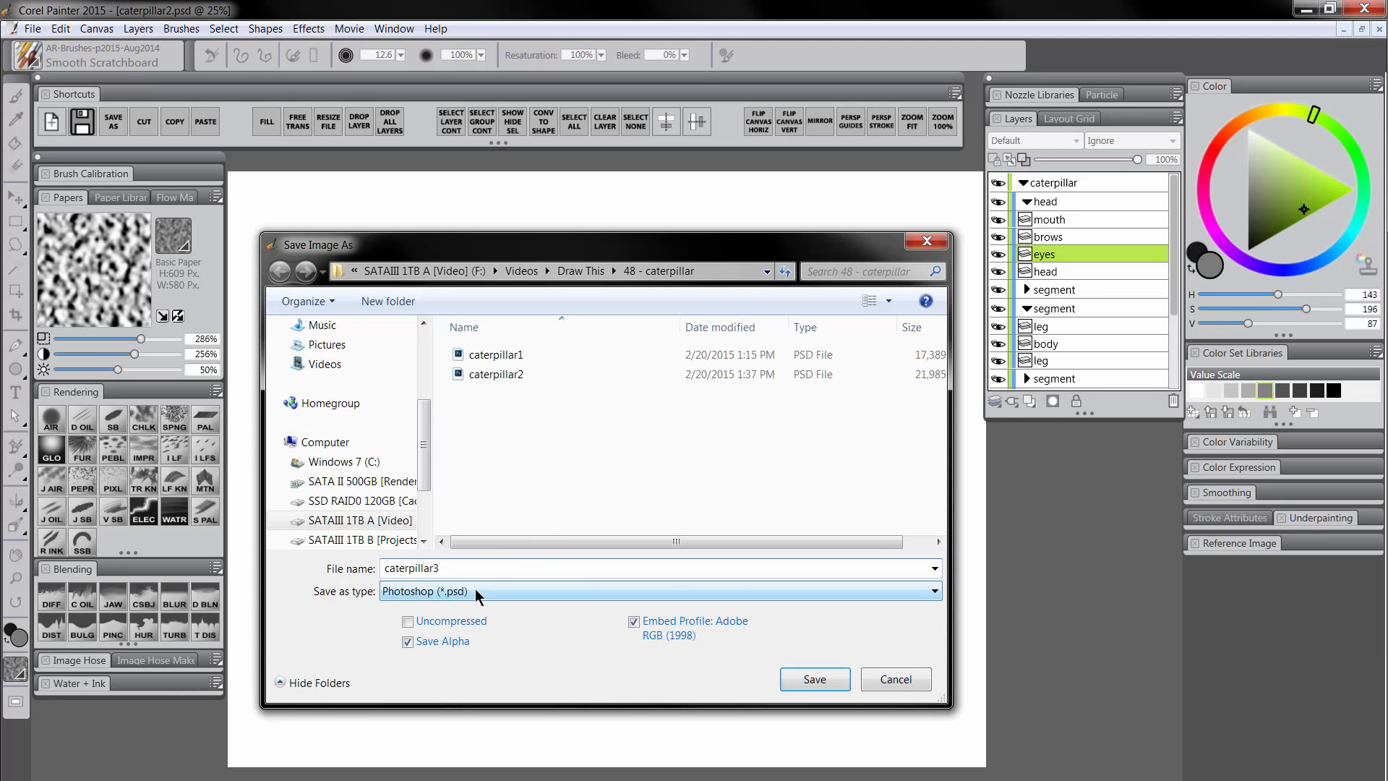
Save as caterpillar3.psd in Photoshop format and collapse the caterpillar group
click(477, 594)
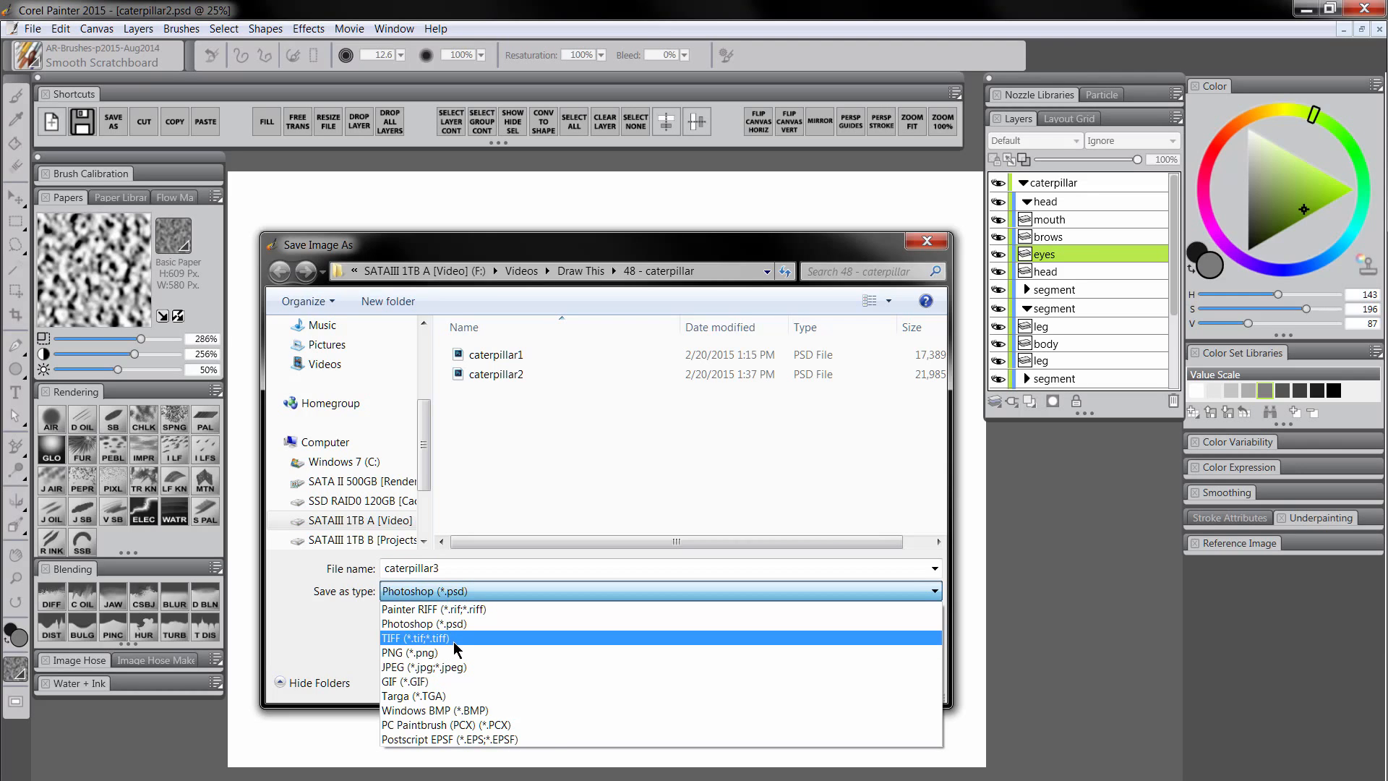
click(666, 501)
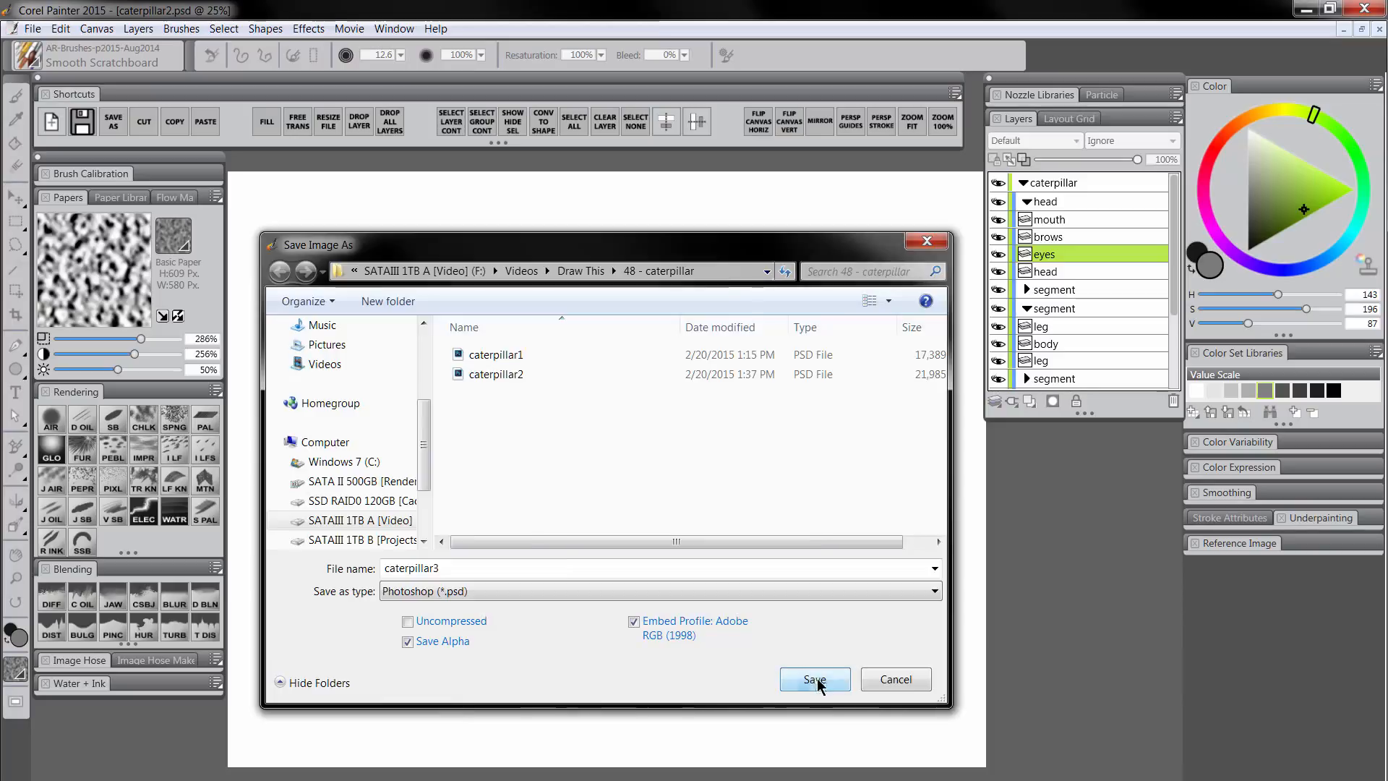
click(817, 680)
click(1024, 182)
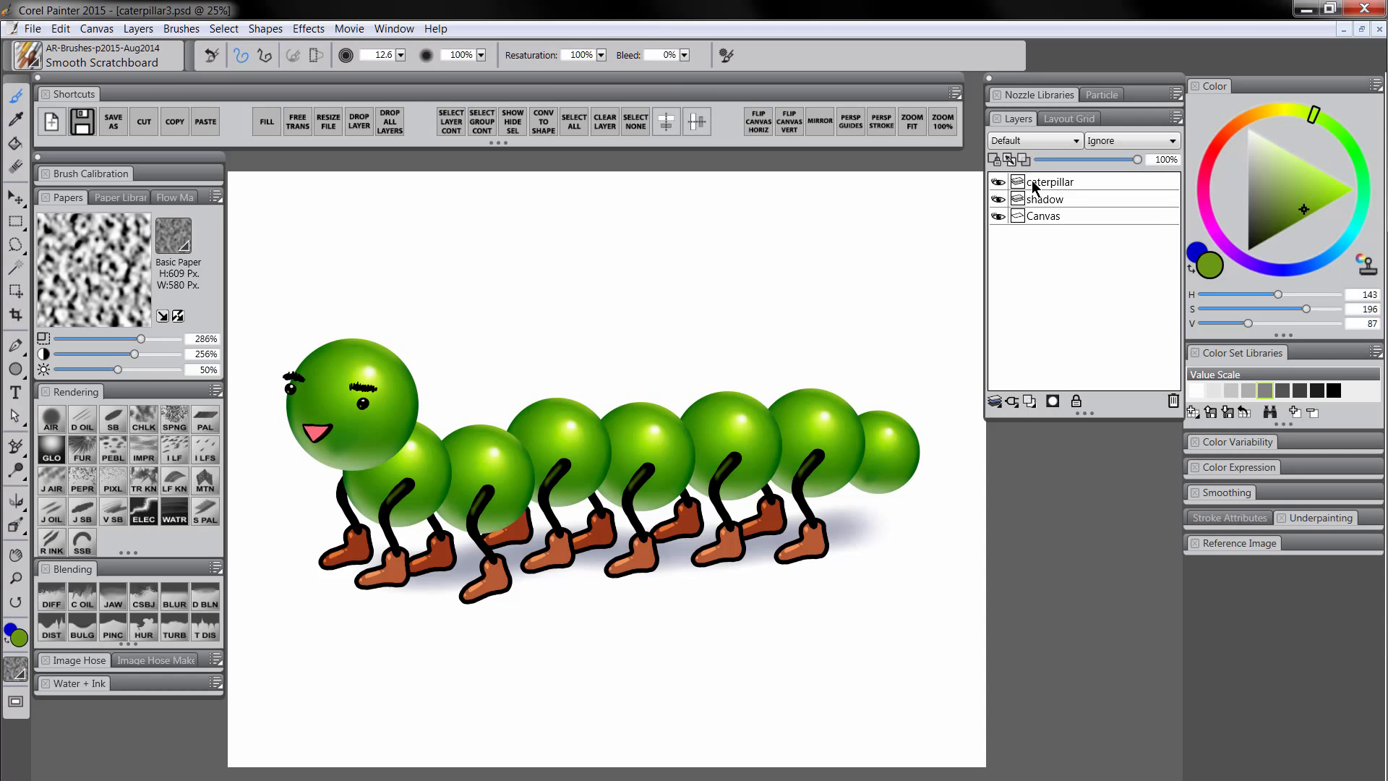
Compare the drawing with and without the shadow, group the caterpillar and shadow layers, and shift them down-right
click(1047, 187)
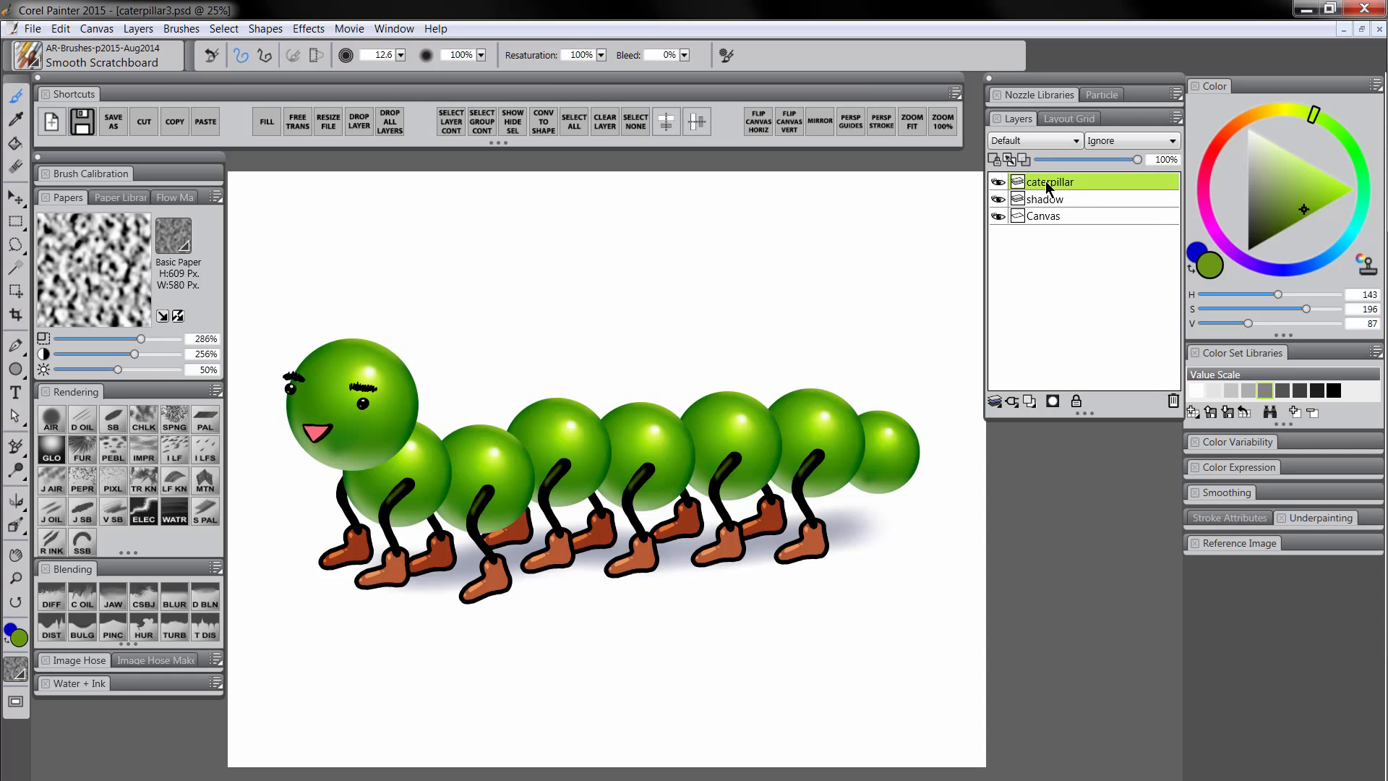
click(1000, 201)
click(1000, 201)
click(1000, 201)
click(1000, 201)
shift+click(1057, 202)
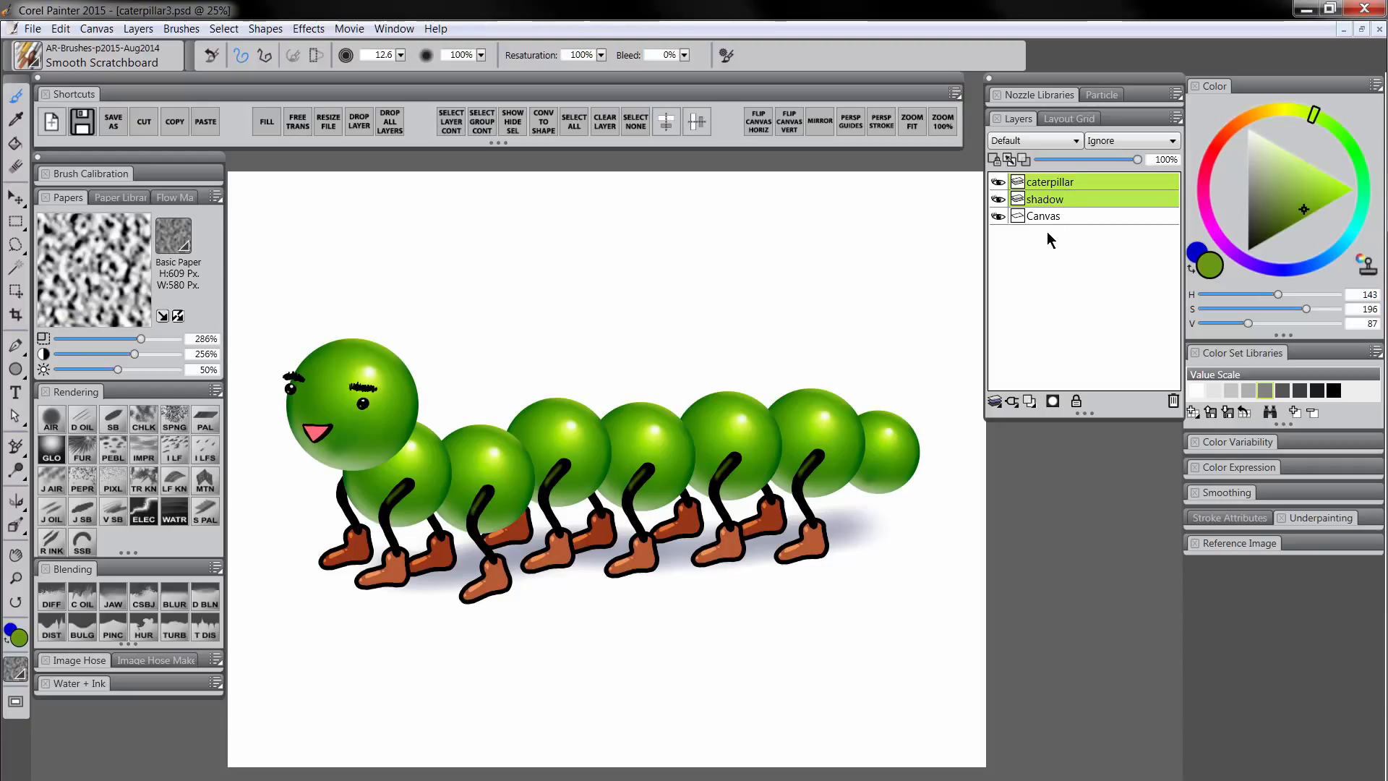
key(ctrl+g)
key(f)
drag(506, 495, 531, 555)
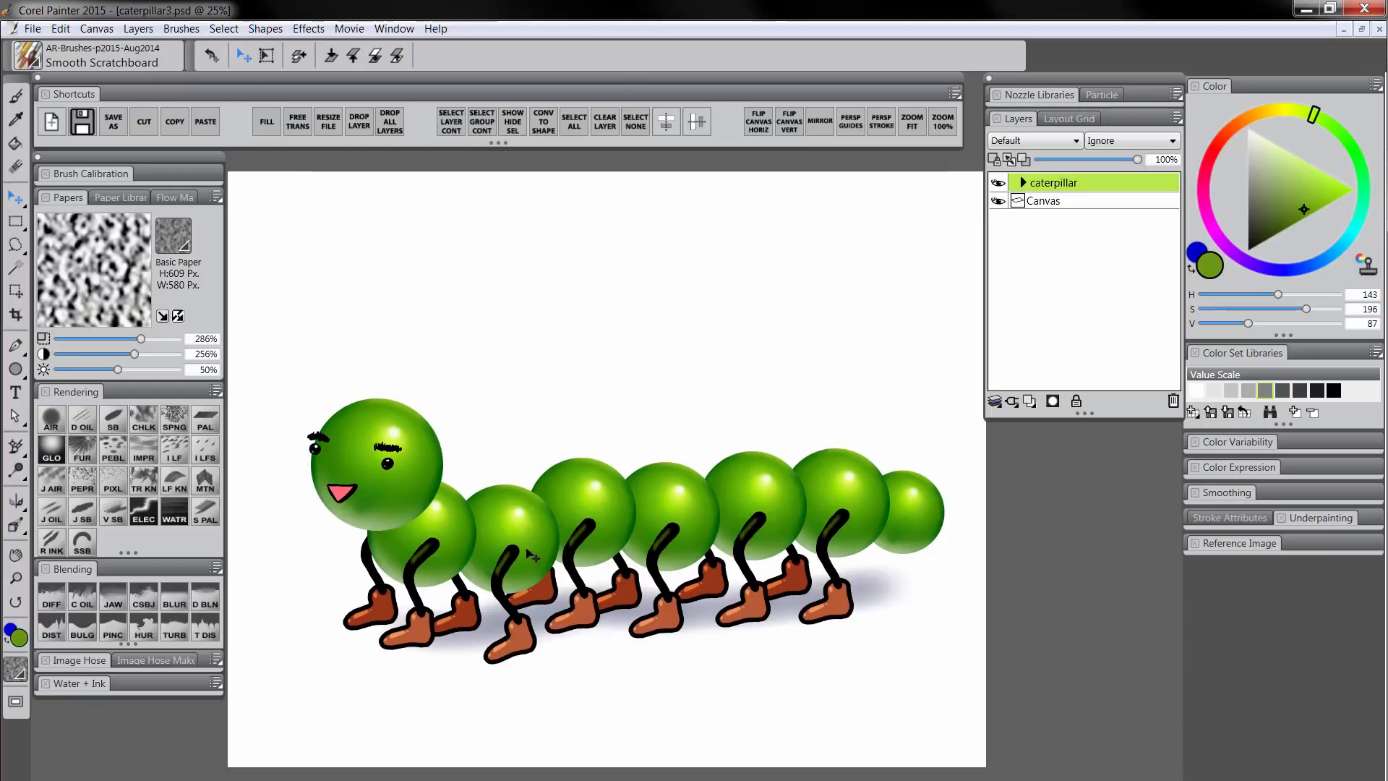
Select the caterpillar layer inside the expanded group, zoom back to 25%, and choose the Diffuse Blur blender
scroll(618, 344, down, 1)
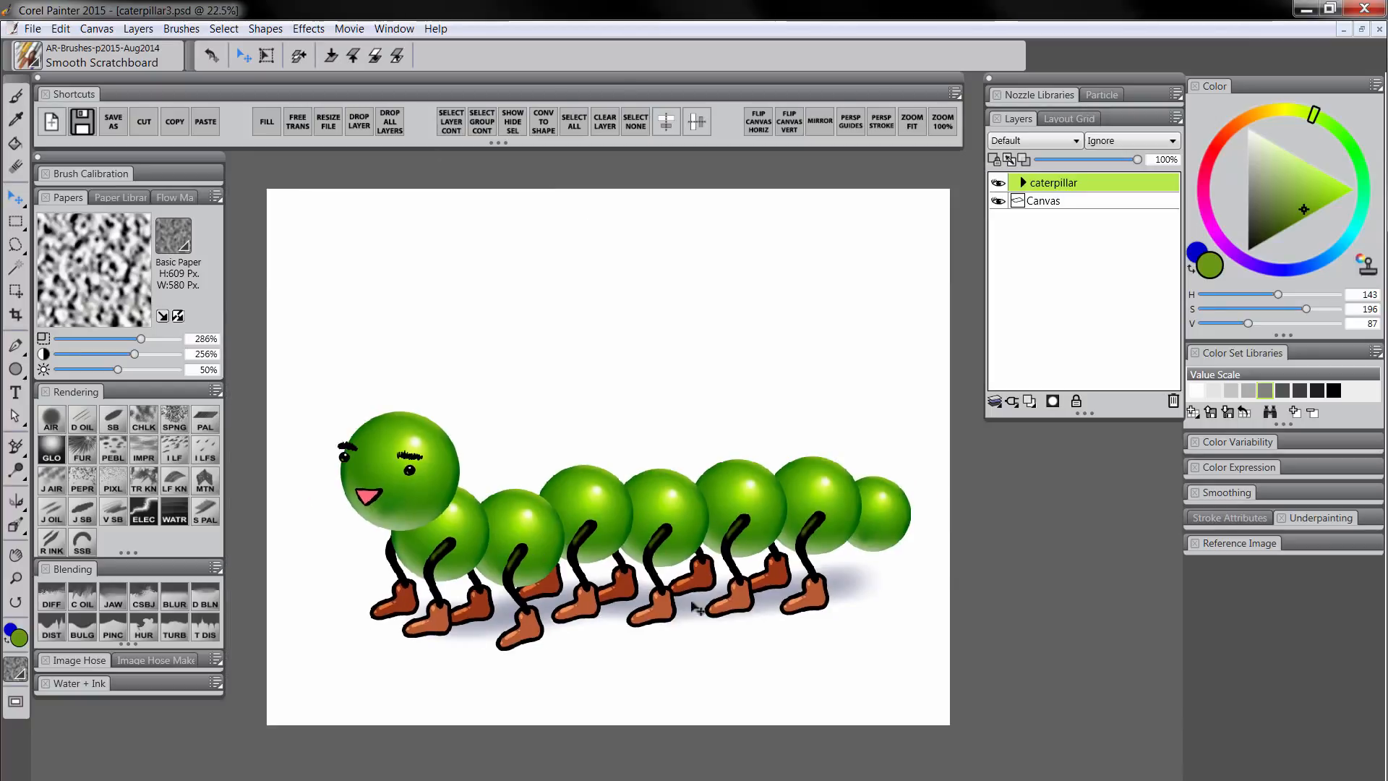
click(1023, 183)
click(1059, 202)
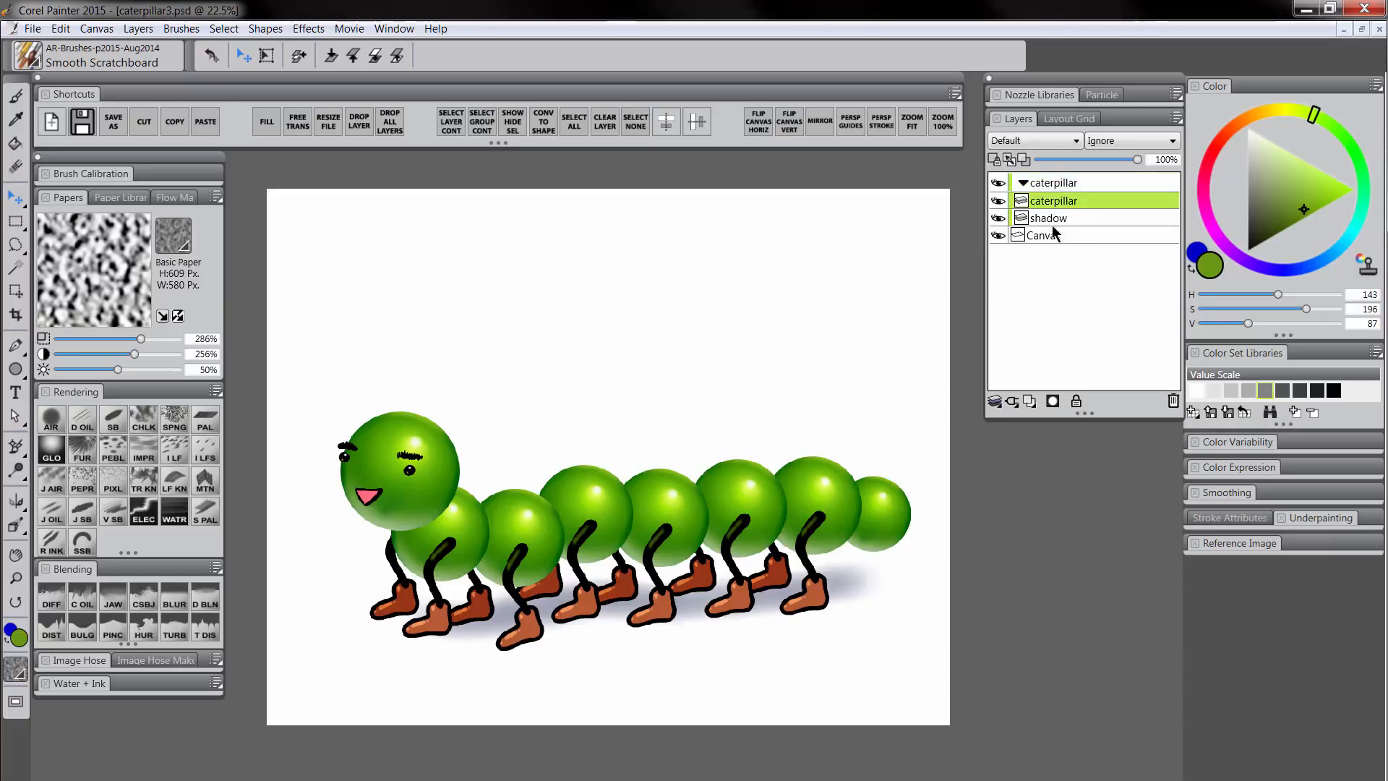
click(22, 577)
click(434, 543)
drag(594, 602, 576, 590)
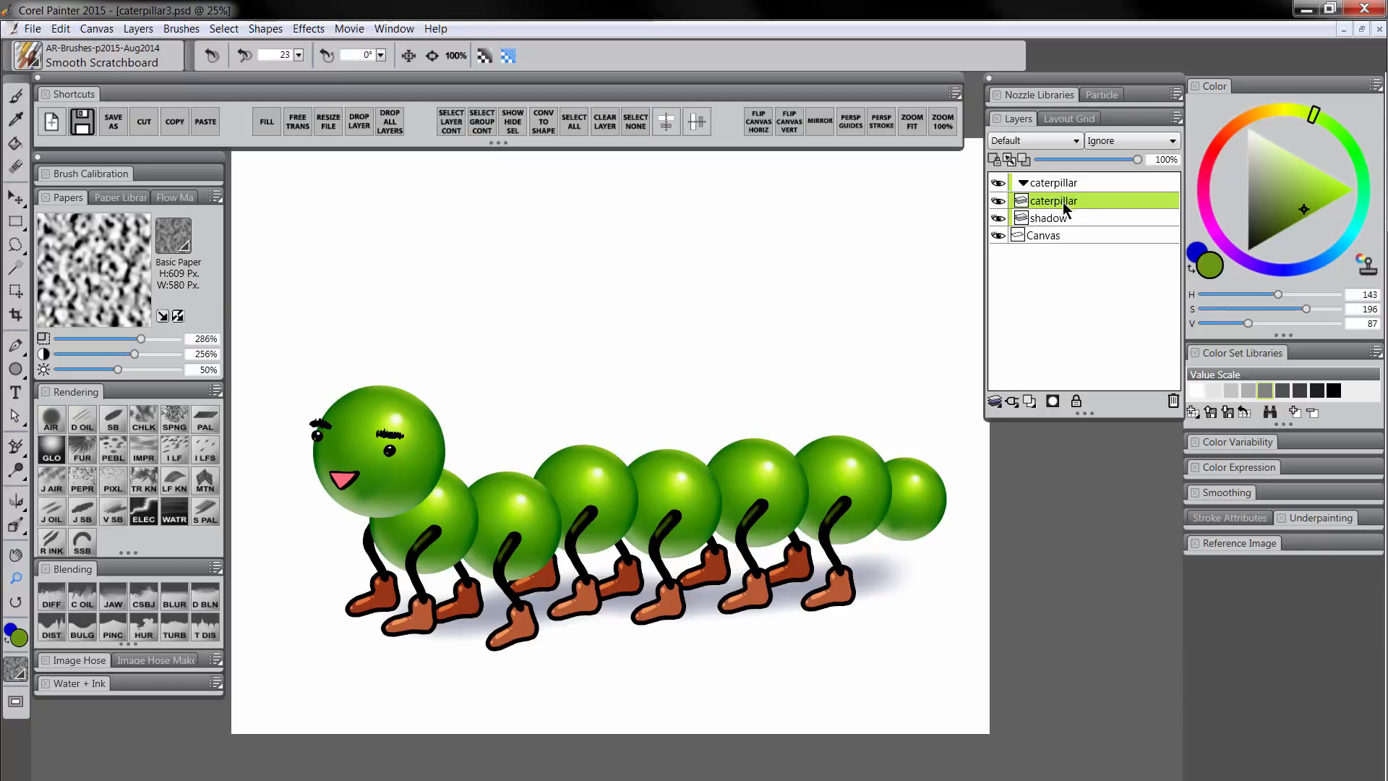
click(57, 608)
Shrink the Diffuse Blur brush to size 67.1
key(bracketleft)
key(bracketleft)
key(bracketleft)
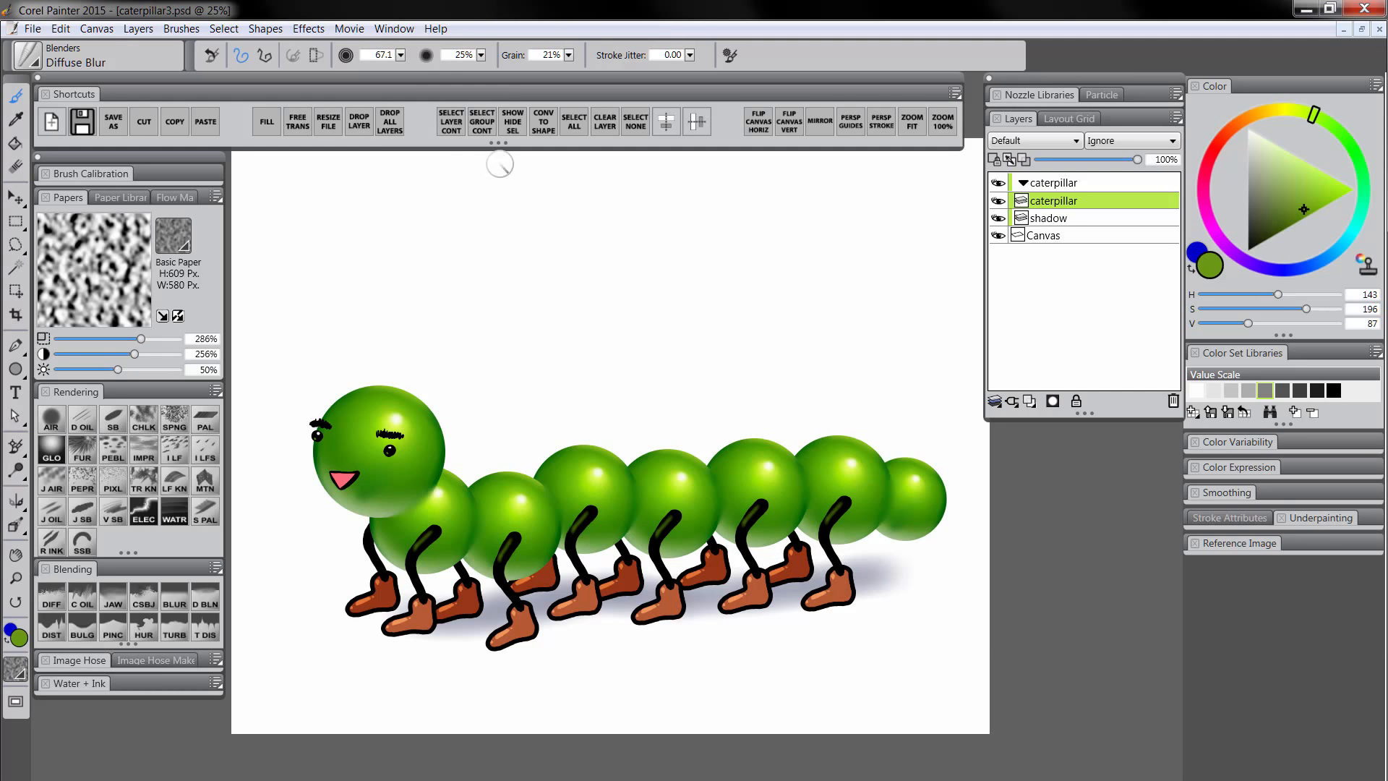
Select the caterpillar's painted shape and add a new Multiply layer named 'shading'
click(451, 122)
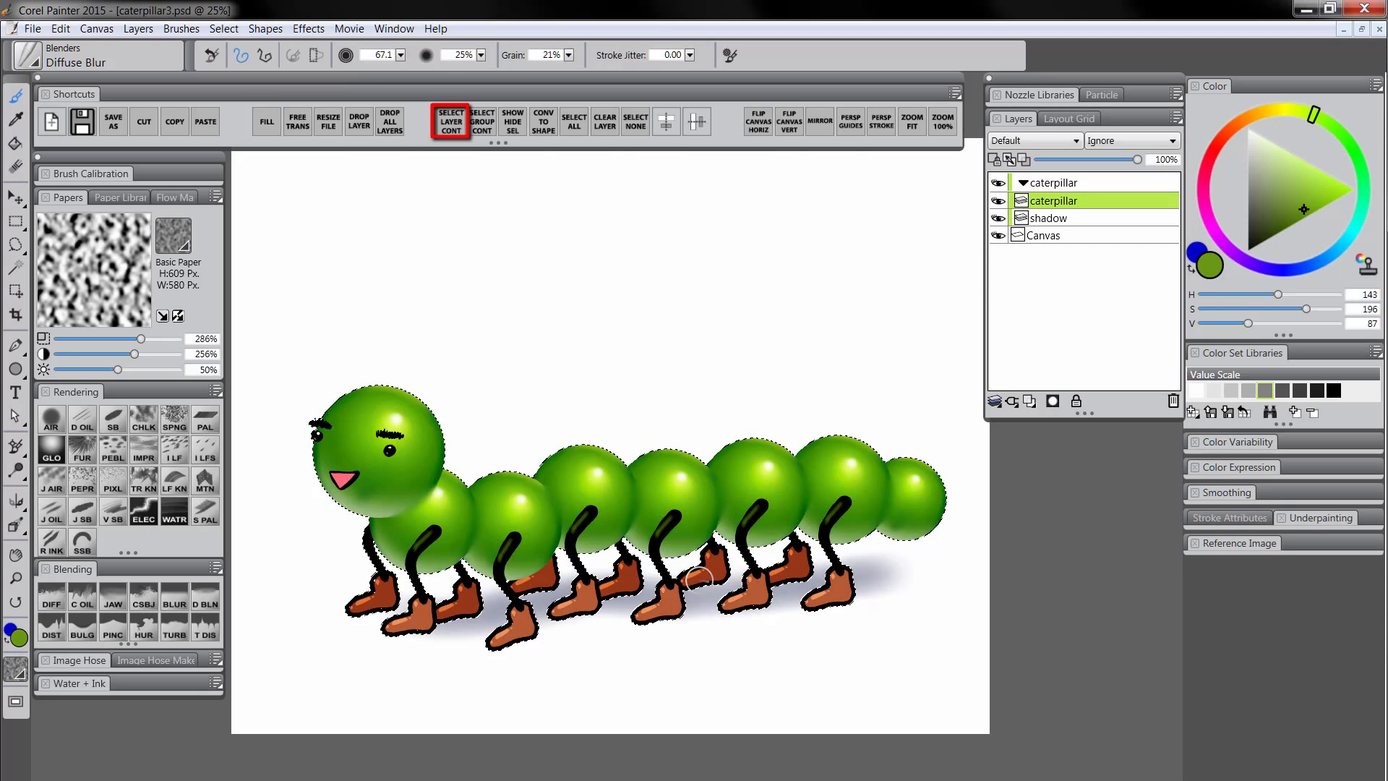
click(1032, 402)
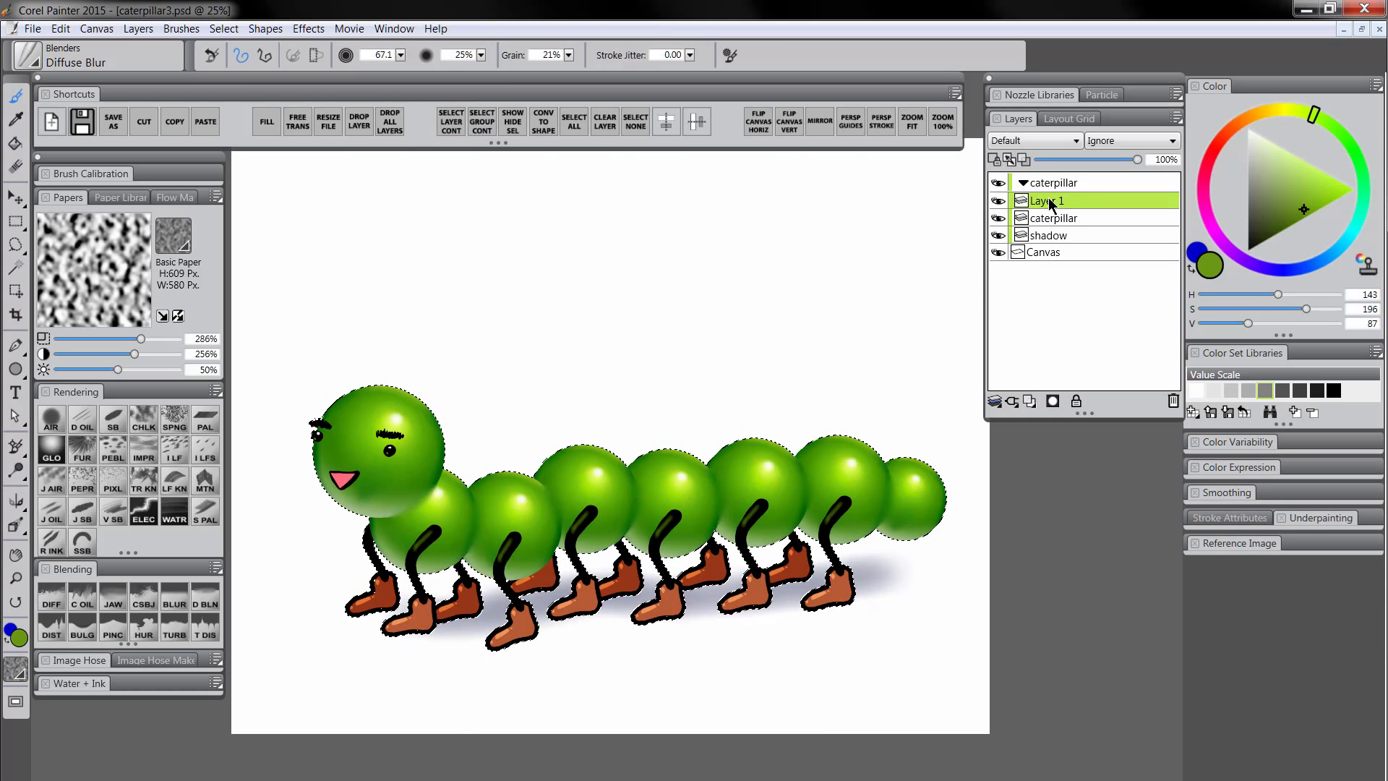
double_click(1050, 204)
text(sha)
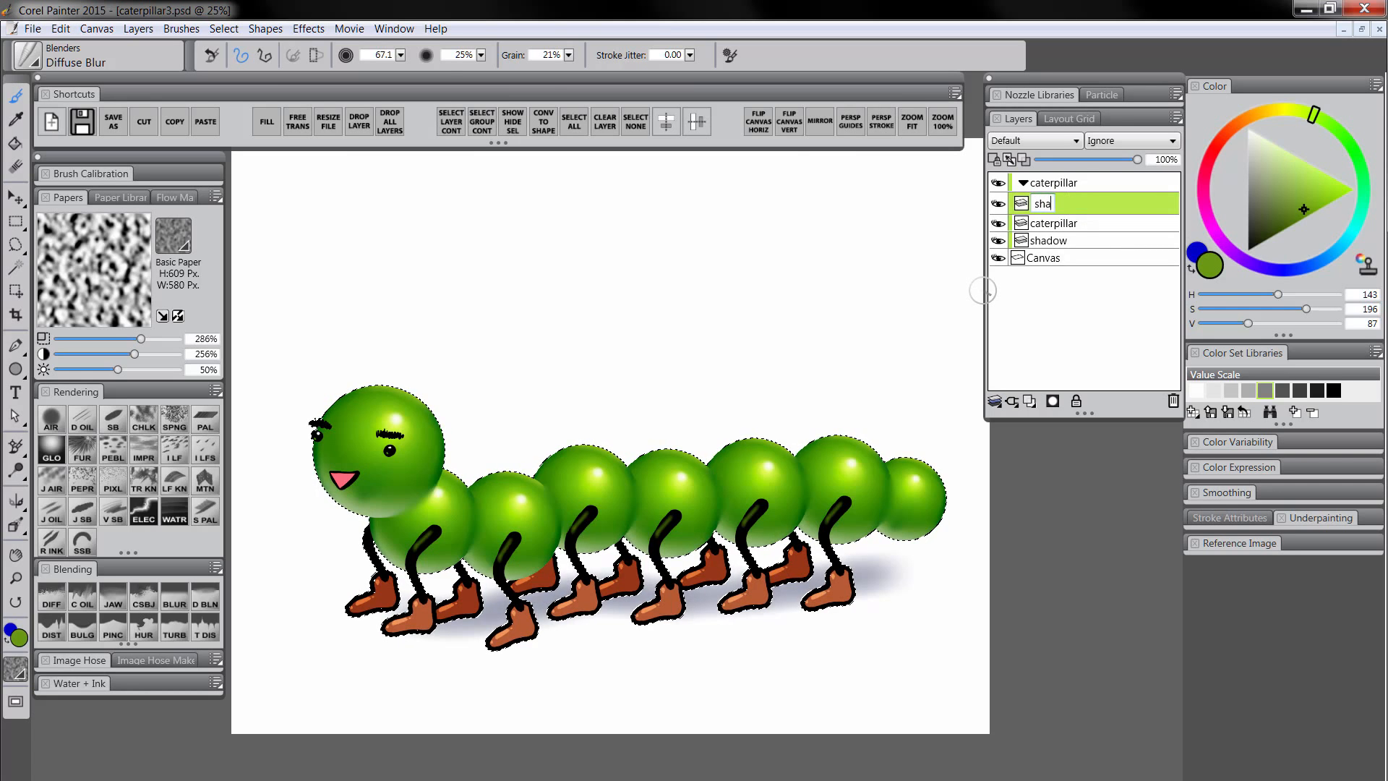
text(ding)
key(Return)
click(1034, 140)
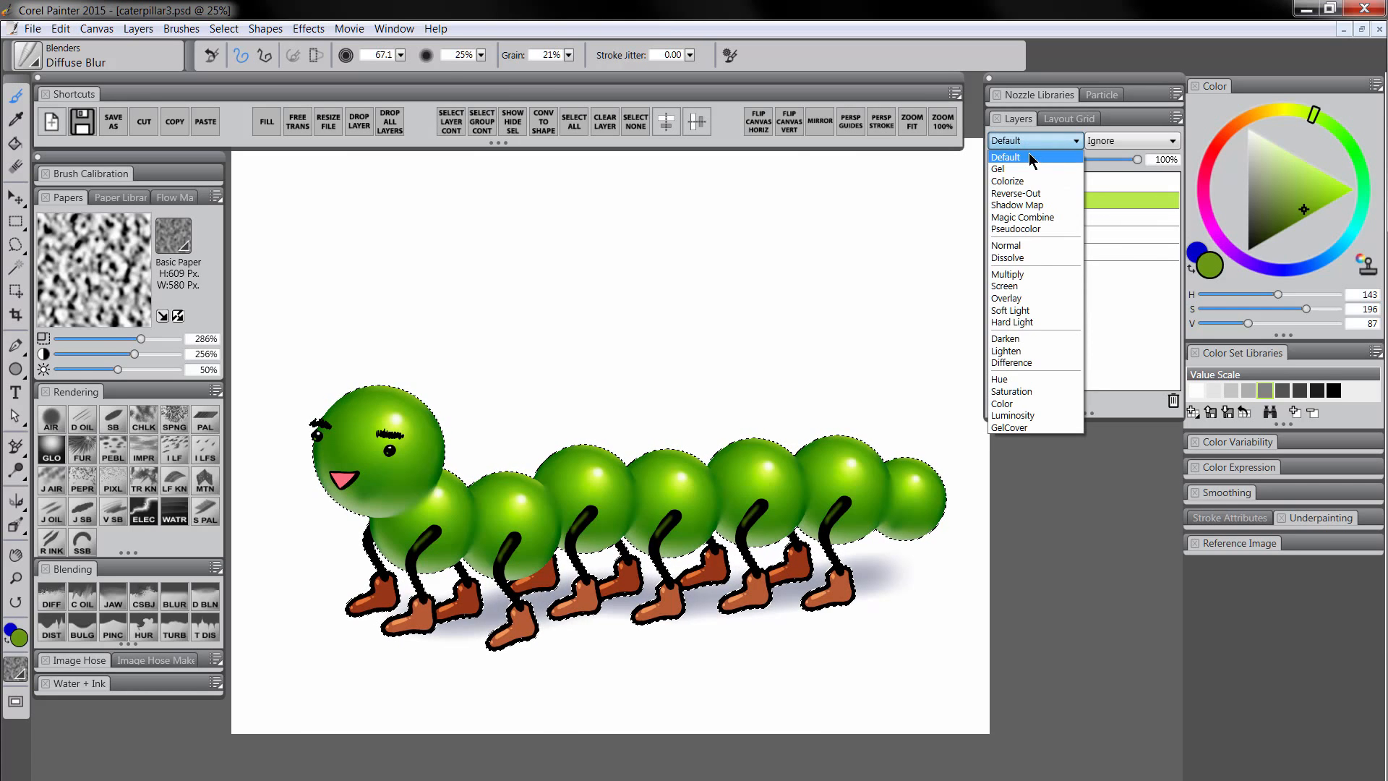
click(1026, 276)
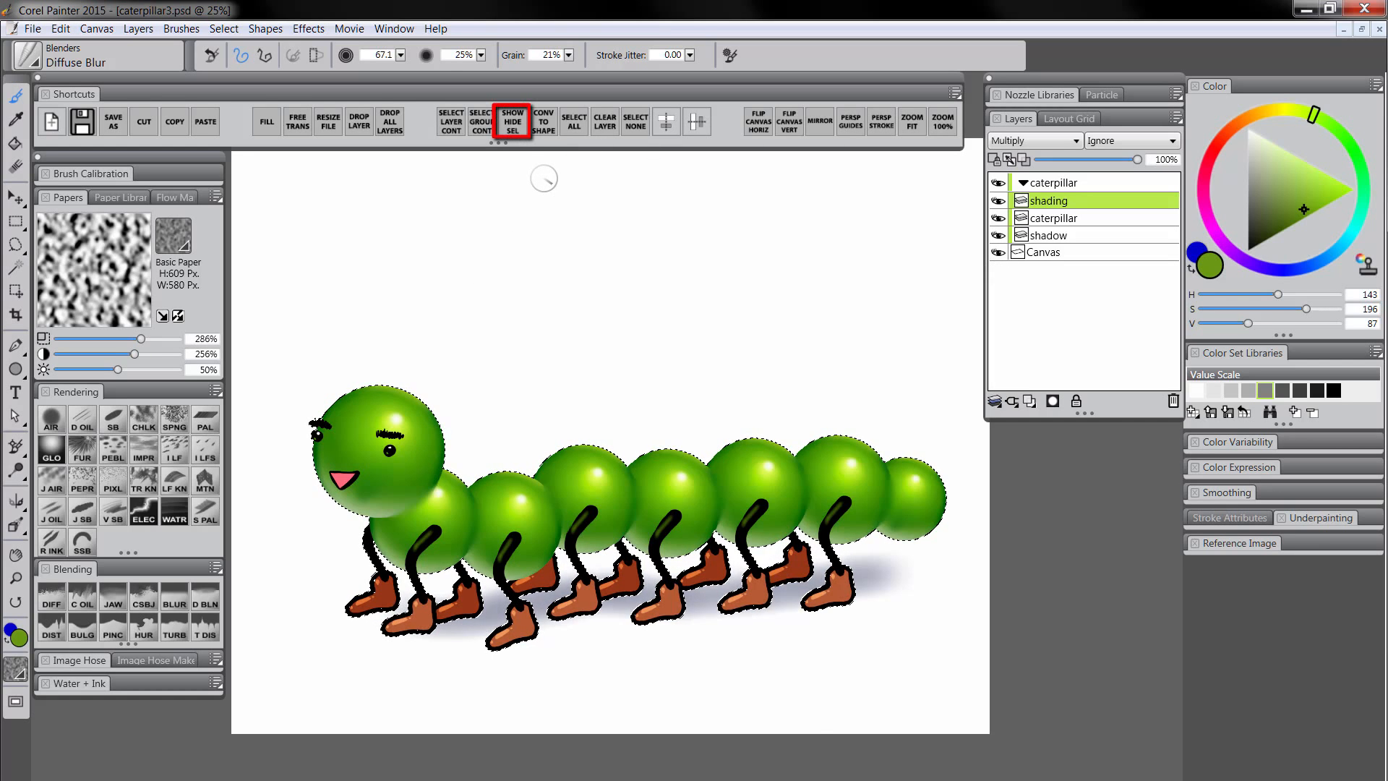
Hide the selection marquee and pick a muted greyish-blue shading colour
click(514, 129)
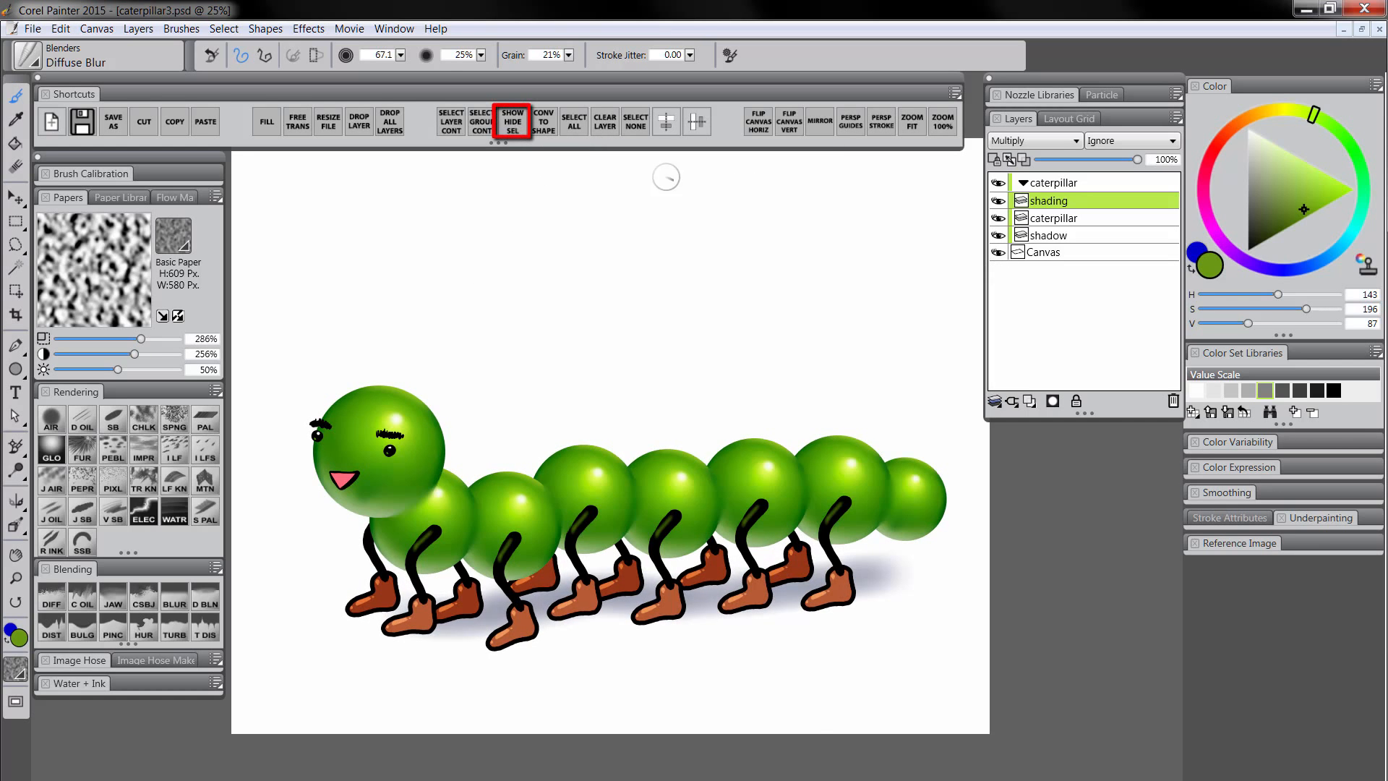
click(1304, 269)
click(1267, 181)
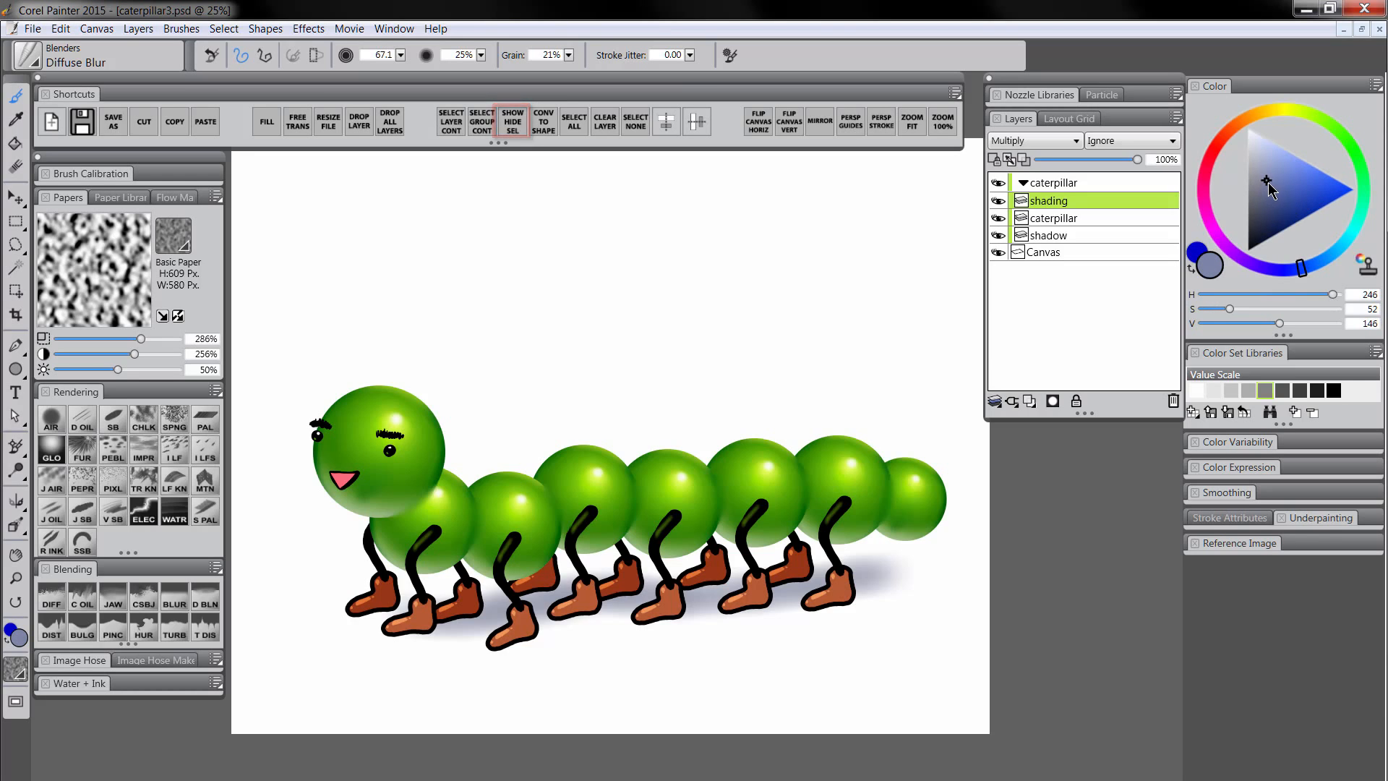
Airbrush bluish shading over the legs, boots and lower body with Digital Airbrush, then shrink it to 52.2
click(51, 420)
drag(904, 434, 347, 713)
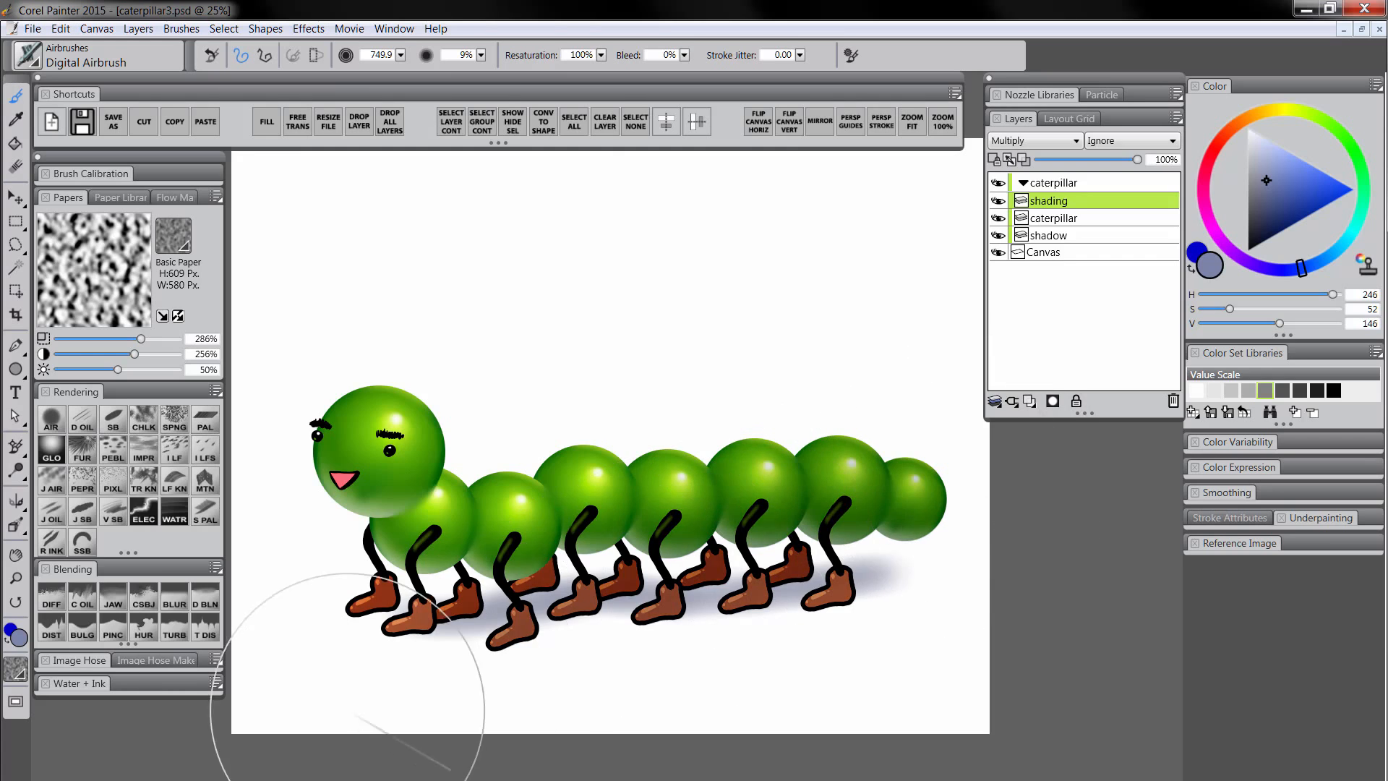
mouse_move(681, 496)
mouse_down()
mouse_move(666, 604)
mouse_move(635, 620)
mouse_move(737, 644)
mouse_up()
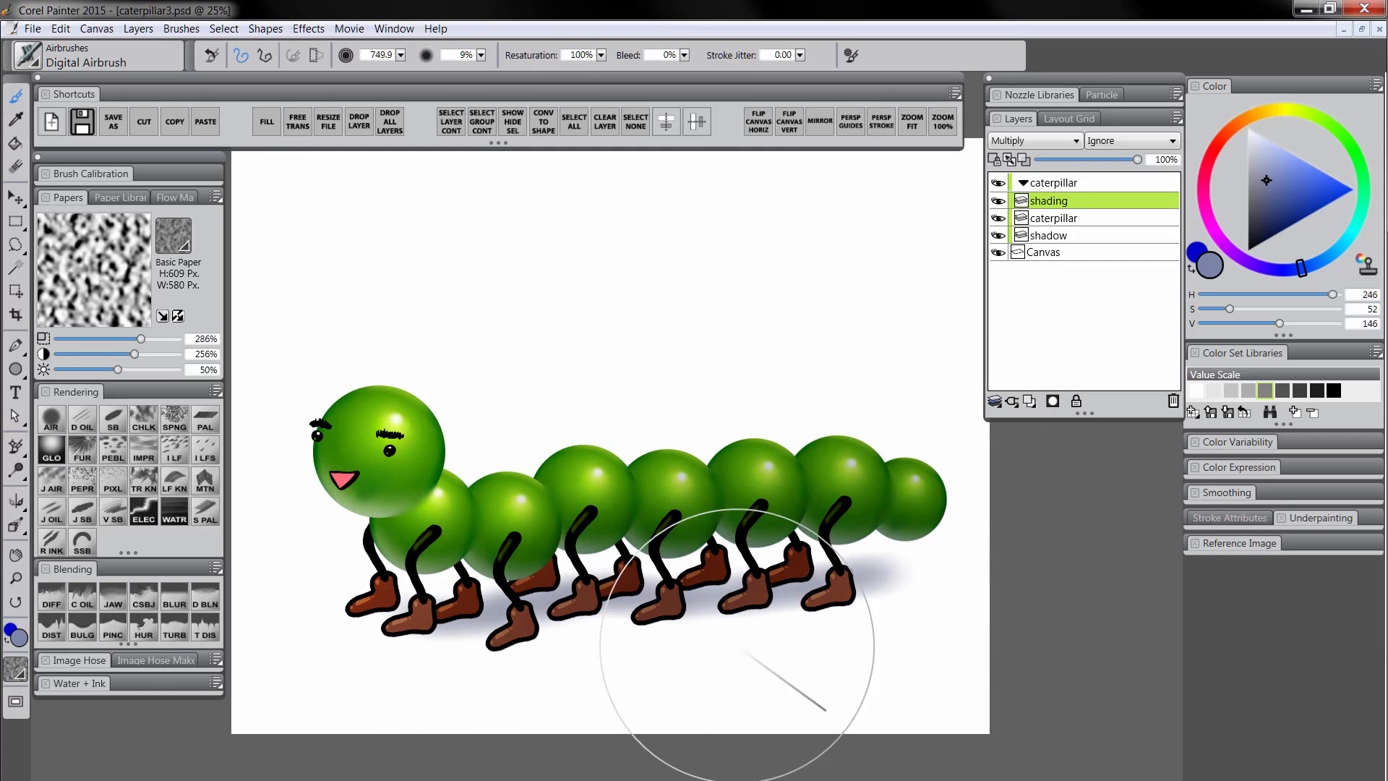
key(bracketleft)
key(bracketleft)
key(bracketleft)
key(bracketleft)
key(bracketleft)
key(bracketleft)
key(bracketleft)
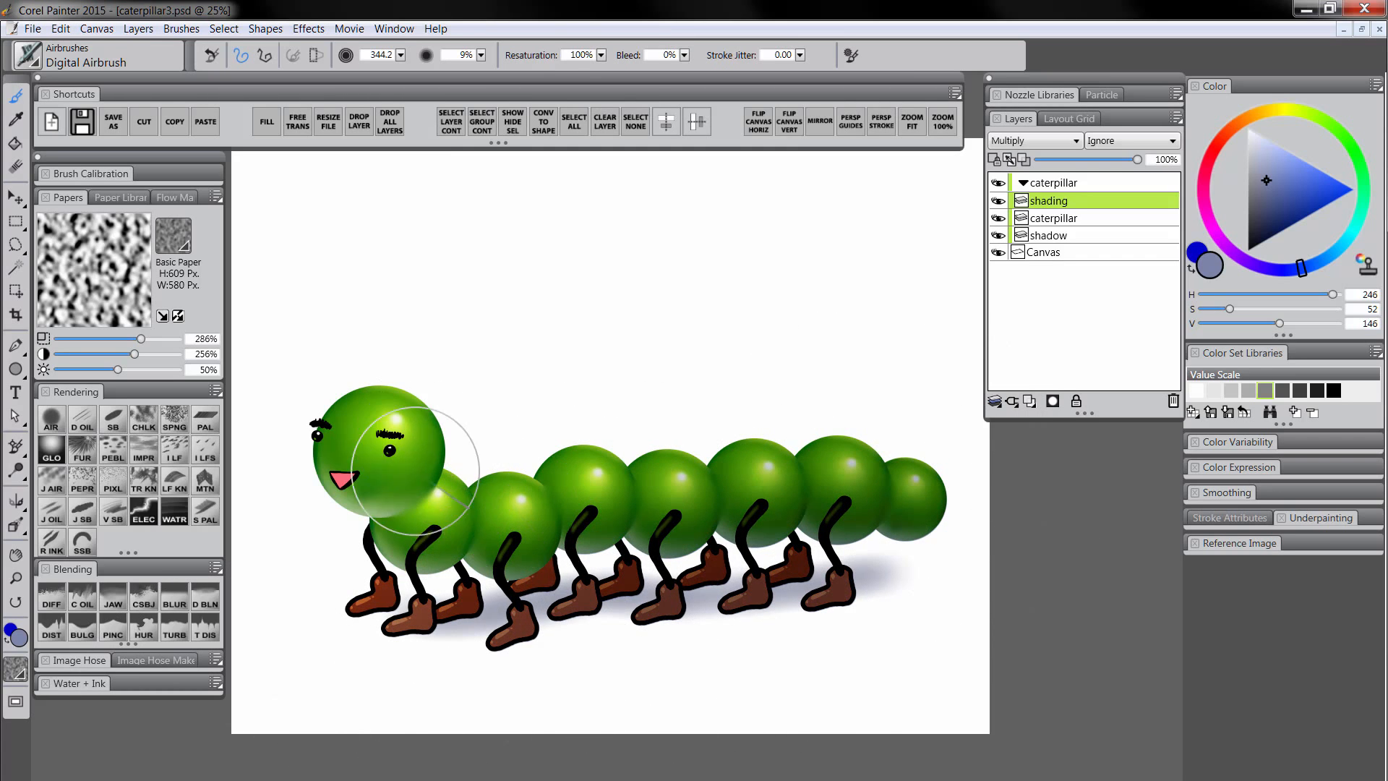
key(bracketleft)
key(bracketleft)
key(bracketleft)
key(bracketleft)
key(bracketleft)
key(bracketleft)
key(bracketleft)
key(bracketleft)
key(bracketleft)
key(bracketleft)
key(bracketleft)
key(bracketleft)
key(bracketleft)
key(bracketleft)
key(bracketleft)
key(bracketleft)
key(bracketleft)
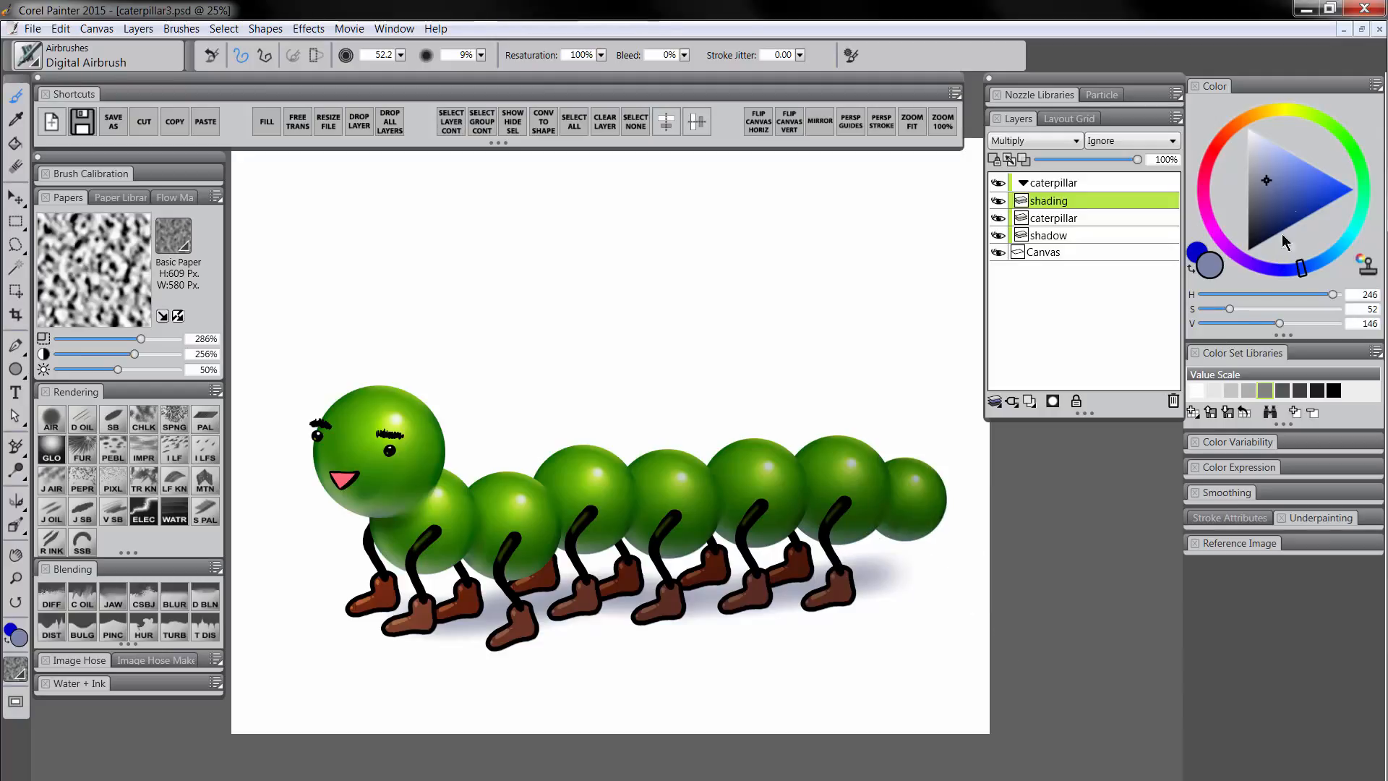
Add a layer mask to the shading layer, set black, and resize the brush from 28.3 to 112.6
click(1053, 401)
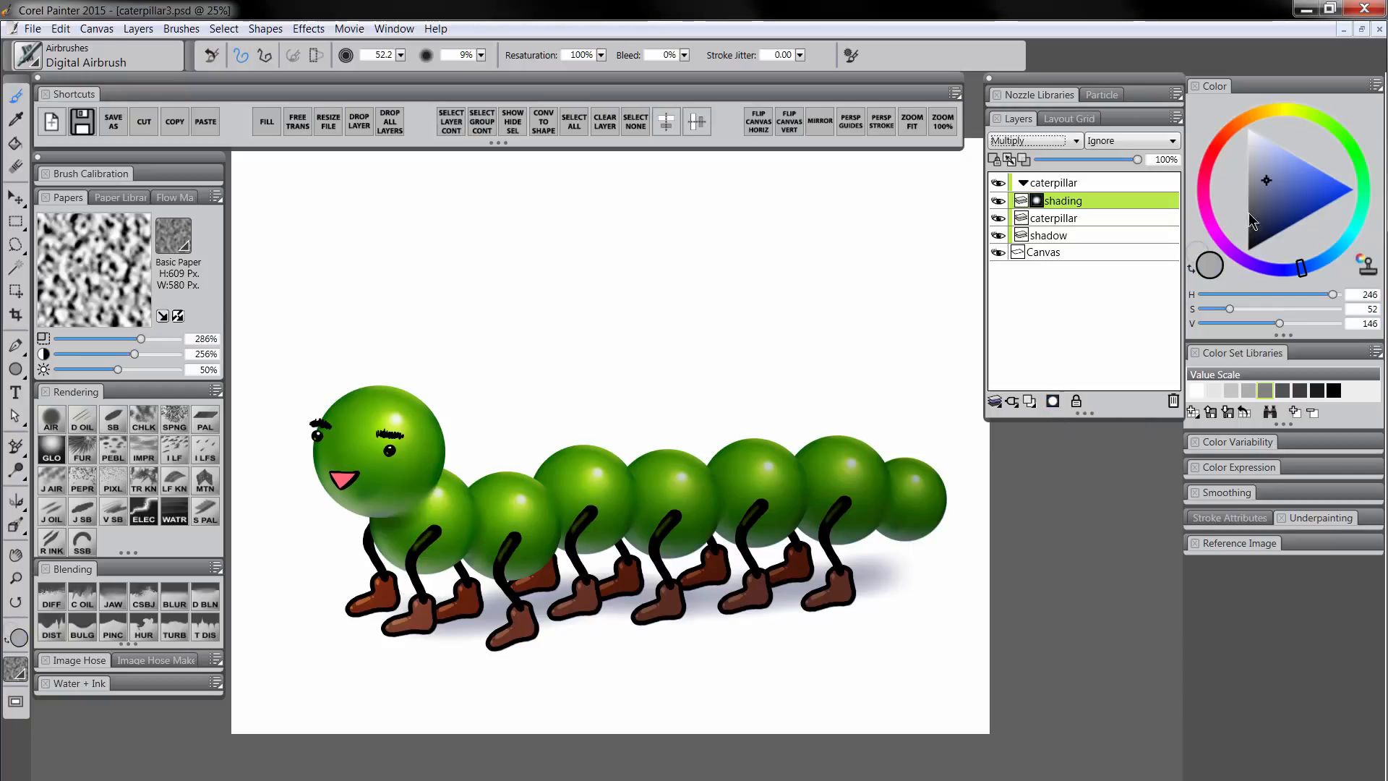
drag(1253, 221, 1236, 293)
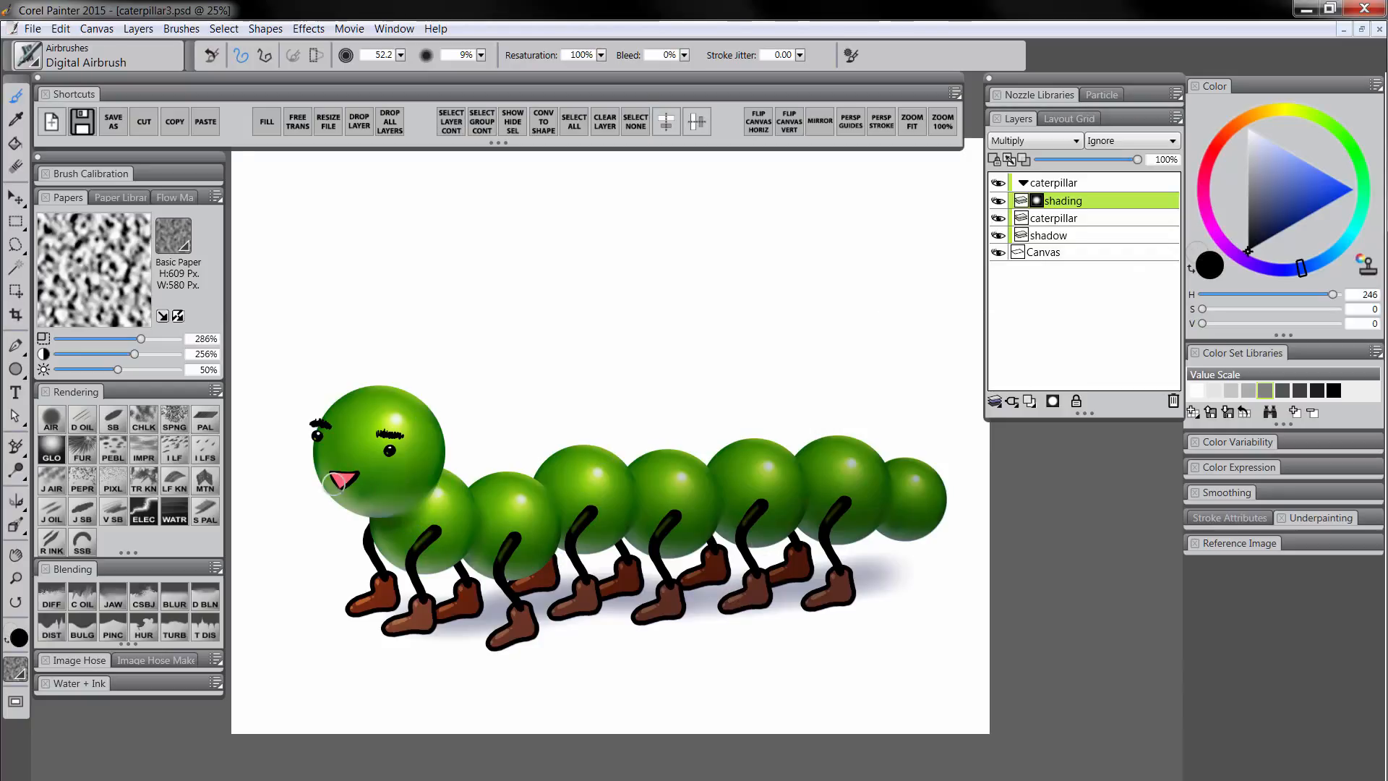
drag(677, 557, 653, 542)
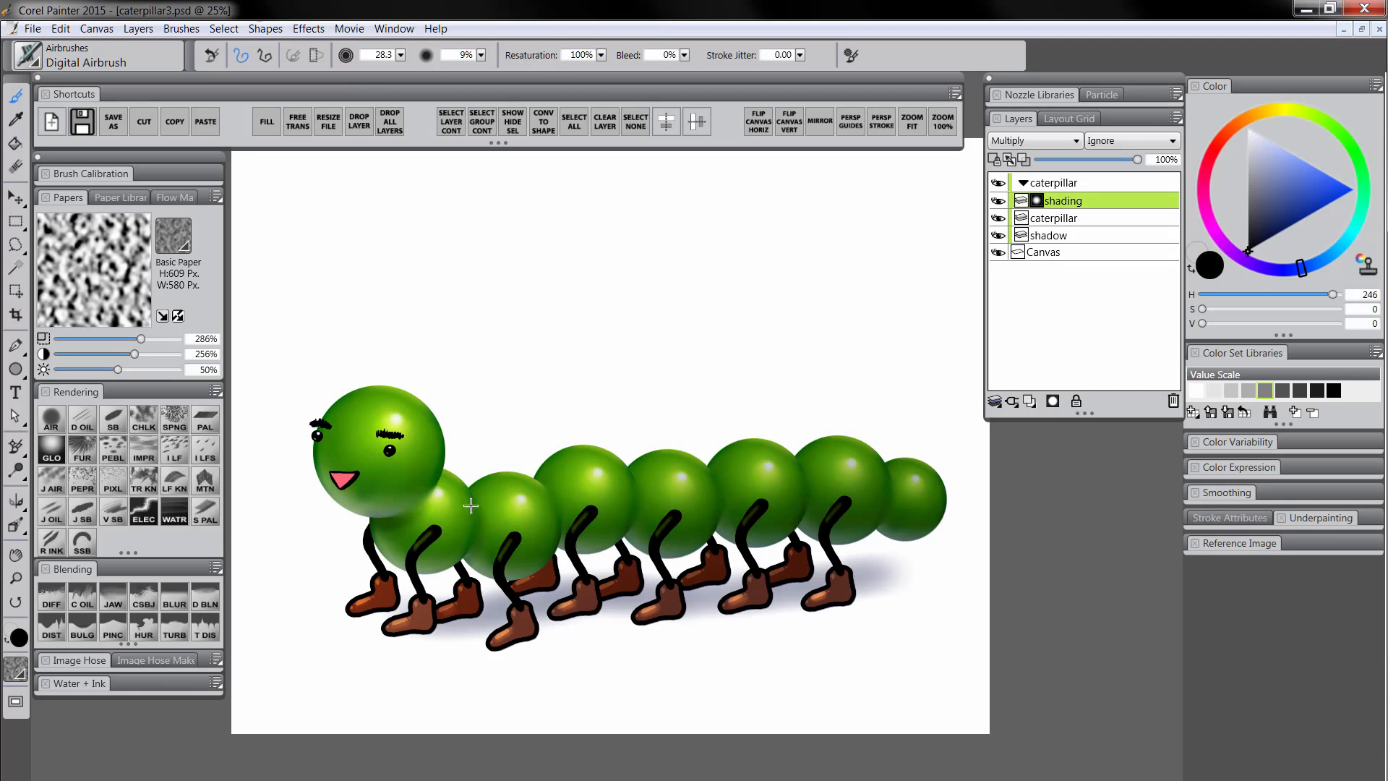
key(bracketright)
key(bracketright)
key(bracketright)
key(bracketright)
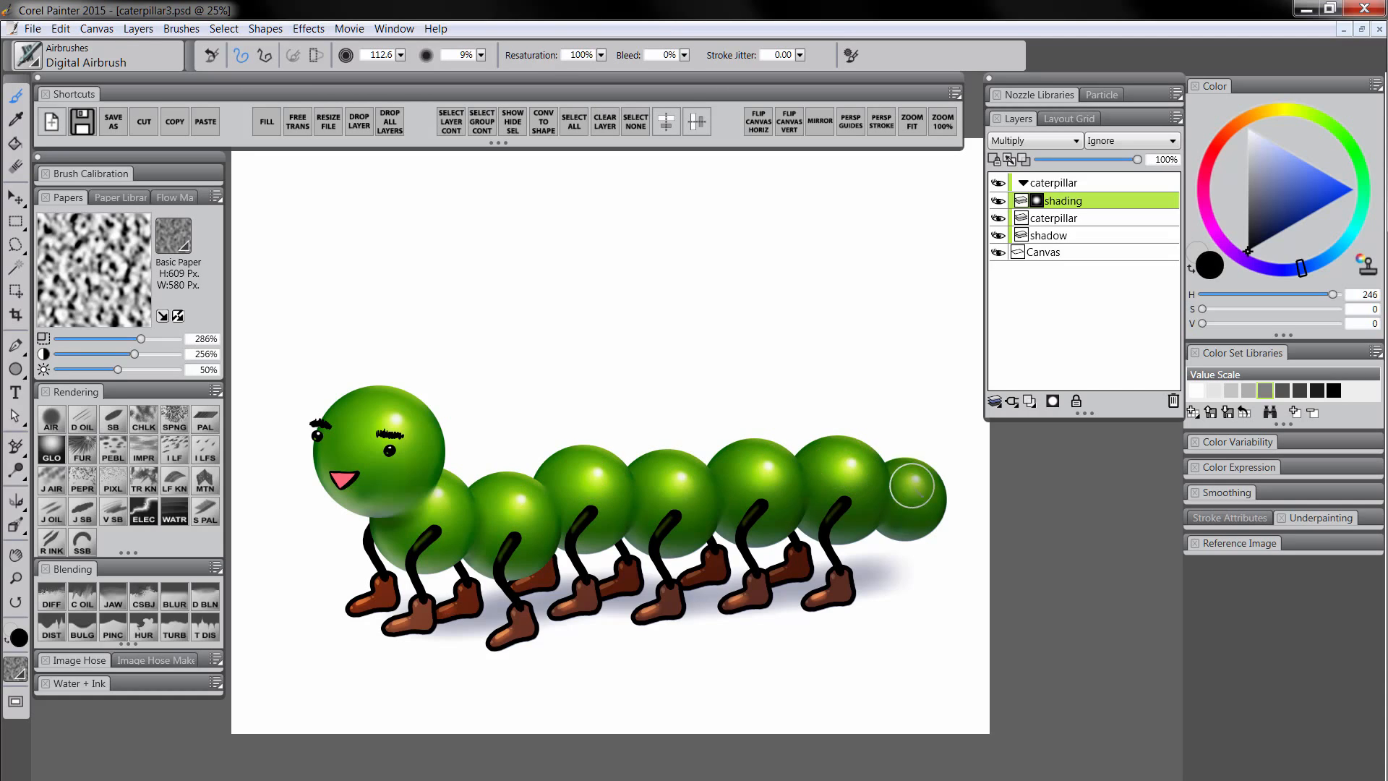
Compare with and without shading, lower the shading layer's opacity to 75%, and add a new layer above it
click(1000, 205)
click(1001, 206)
click(1001, 207)
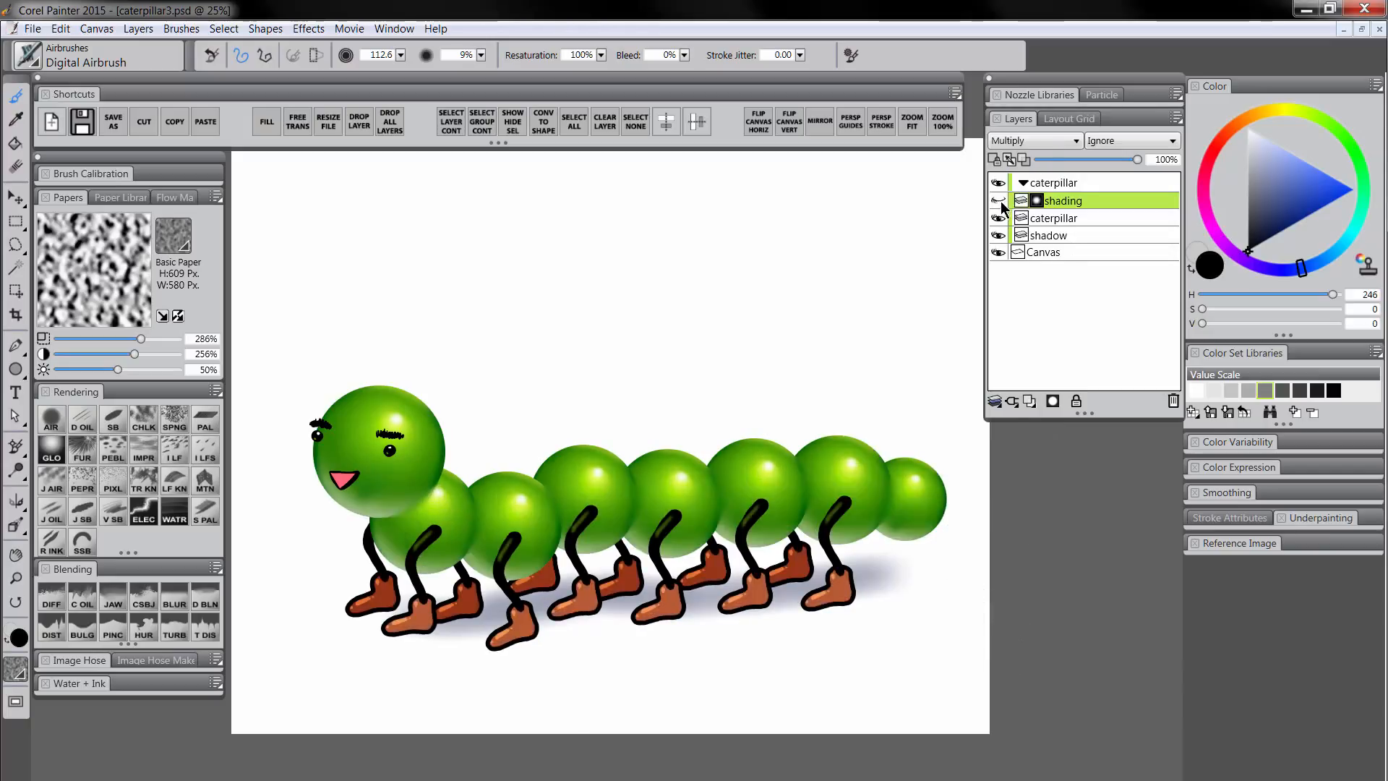
click(1002, 210)
click(1003, 211)
click(1002, 210)
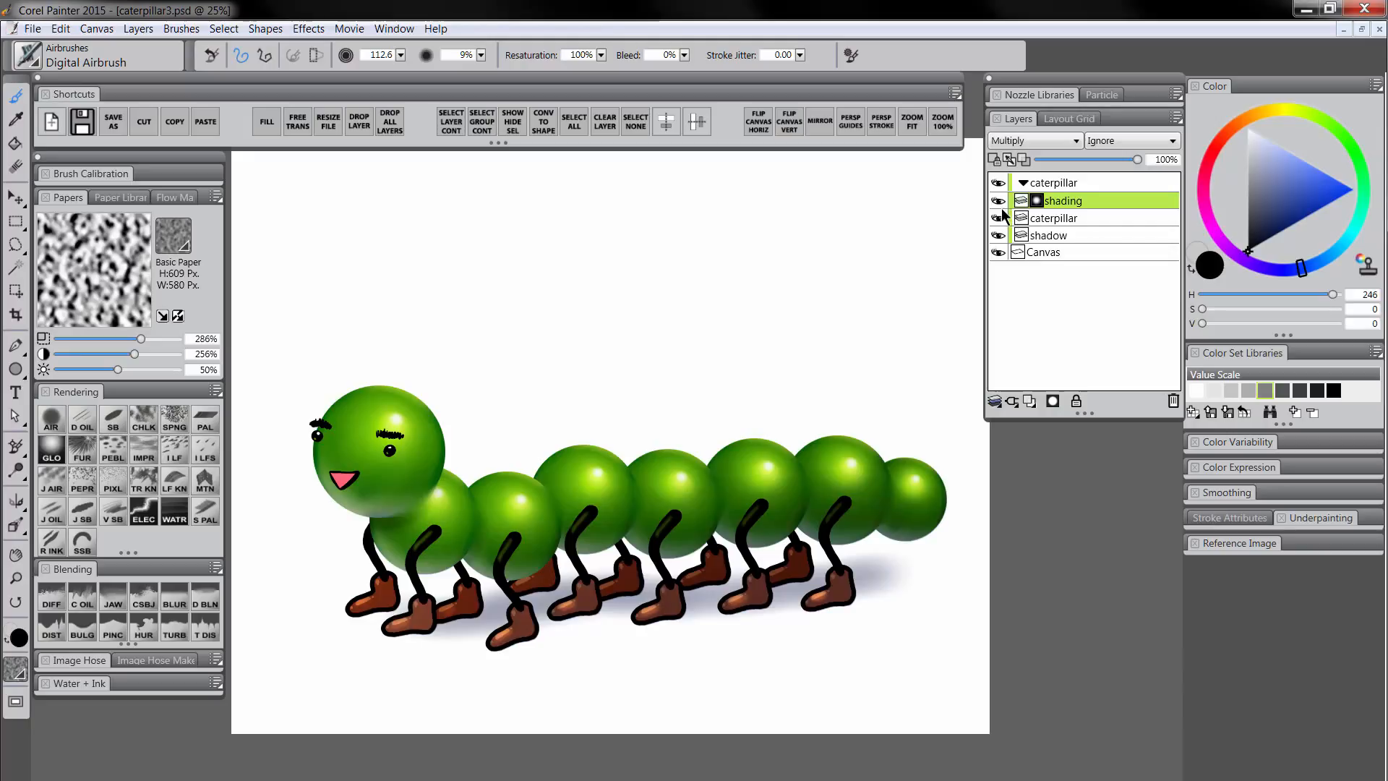
click(1002, 211)
click(1002, 211)
drag(1130, 155, 1113, 160)
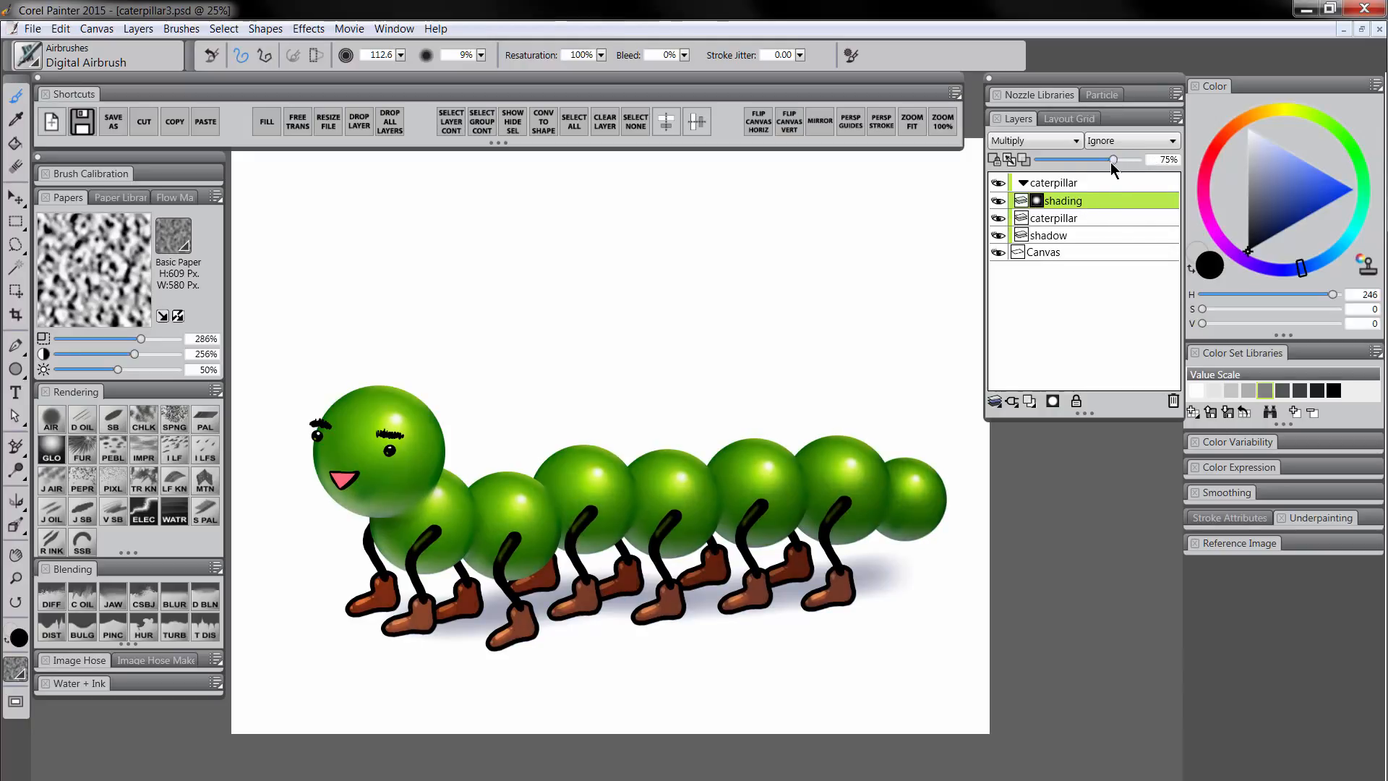
click(1002, 209)
click(1003, 208)
click(1002, 211)
click(1002, 213)
click(1030, 402)
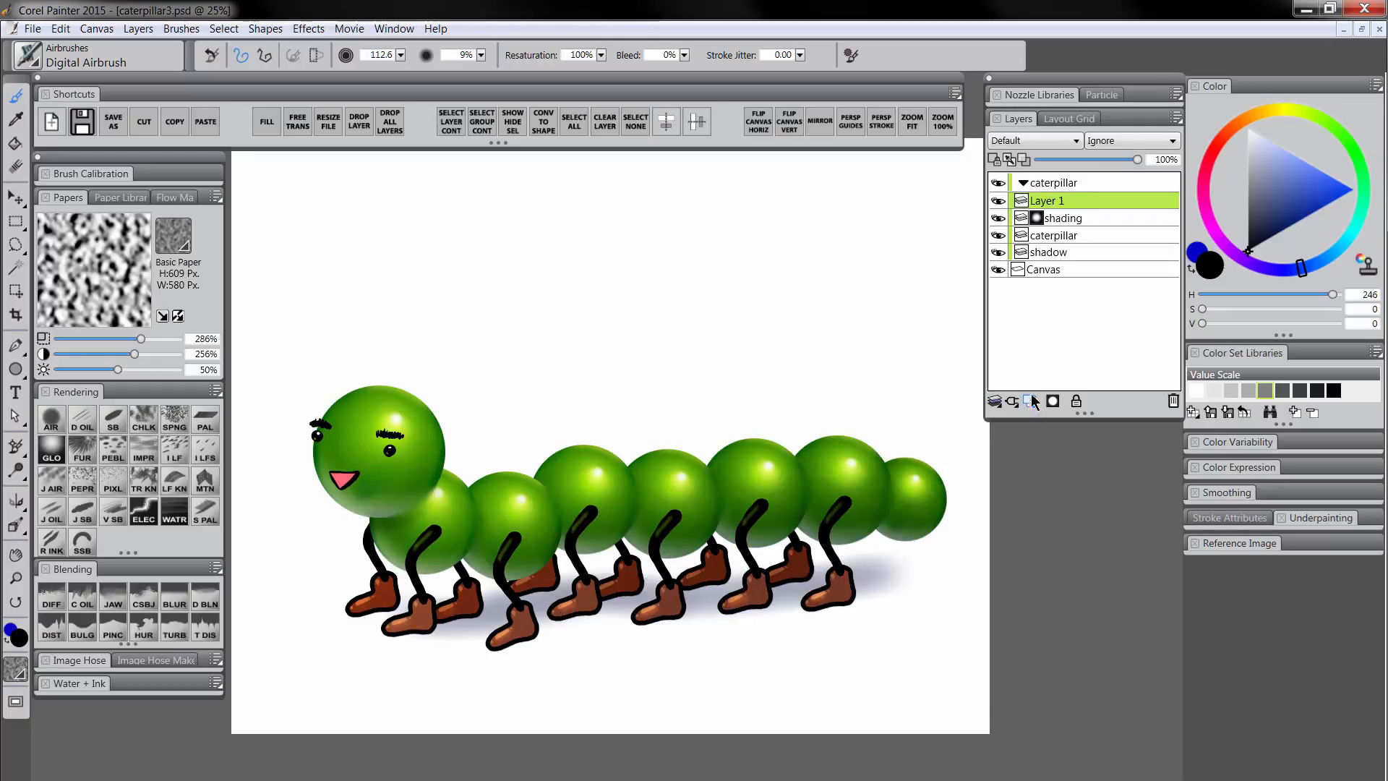
Rename the new layer to 'hilights'
double_click(1054, 206)
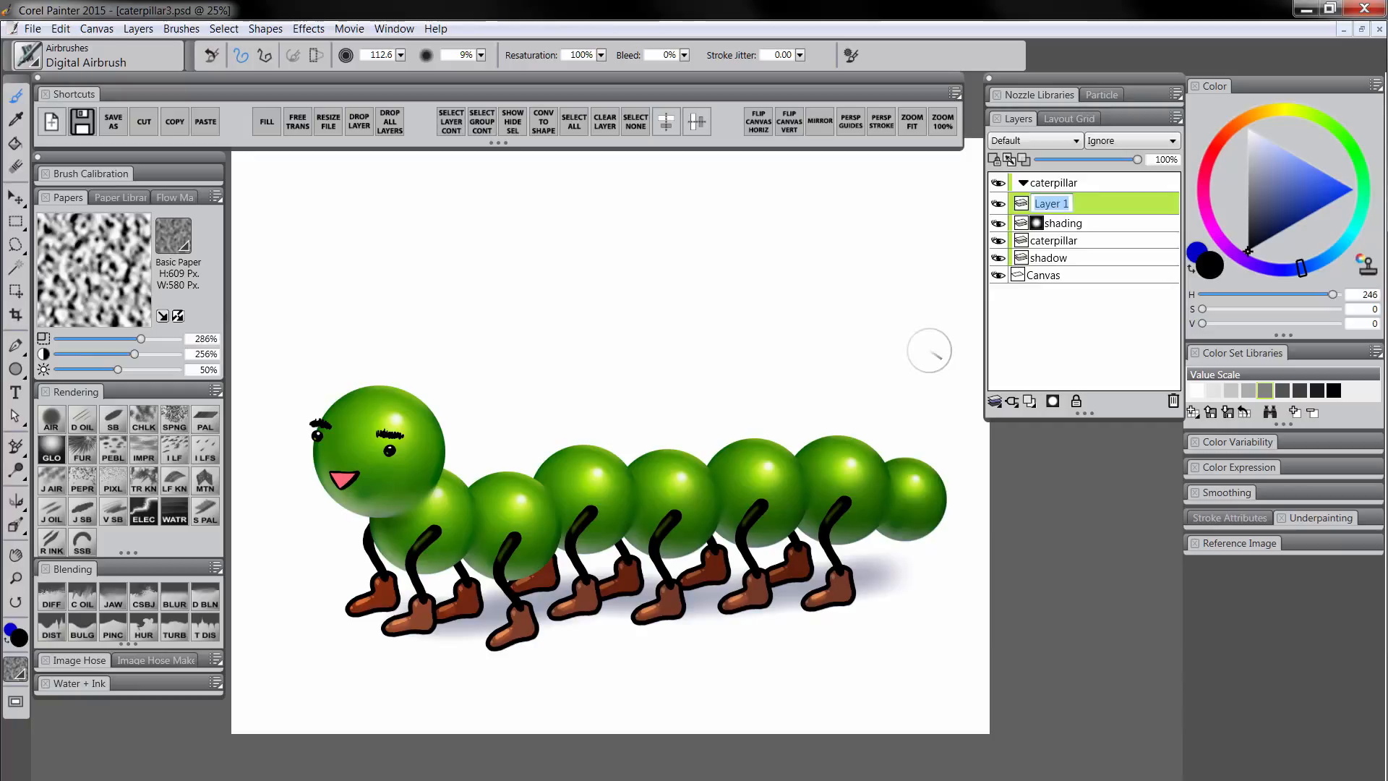
text(hilights)
key(Return)
Choose the Detail Oils Brush, sample the head's yellow-green, and enlarge the brush to 12.6
click(107, 423)
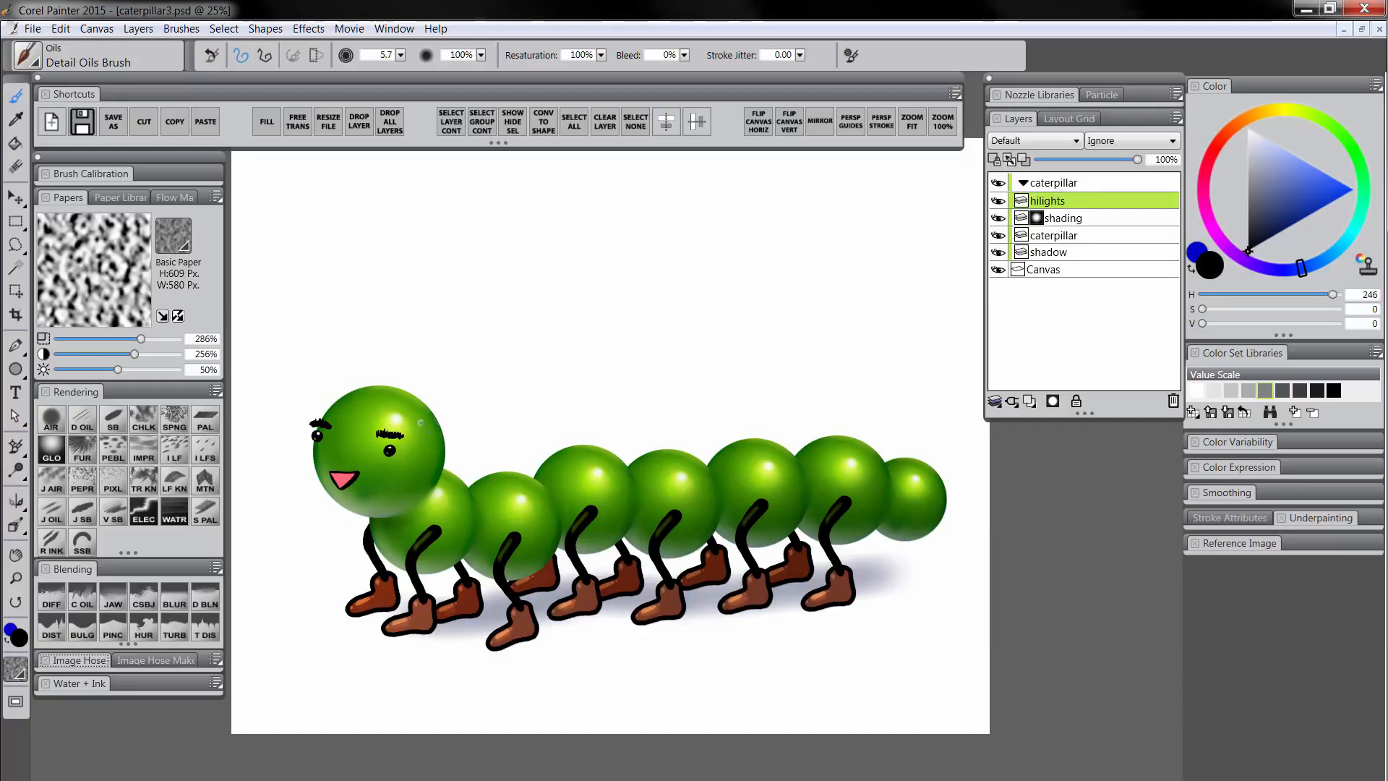
alt+click(367, 423)
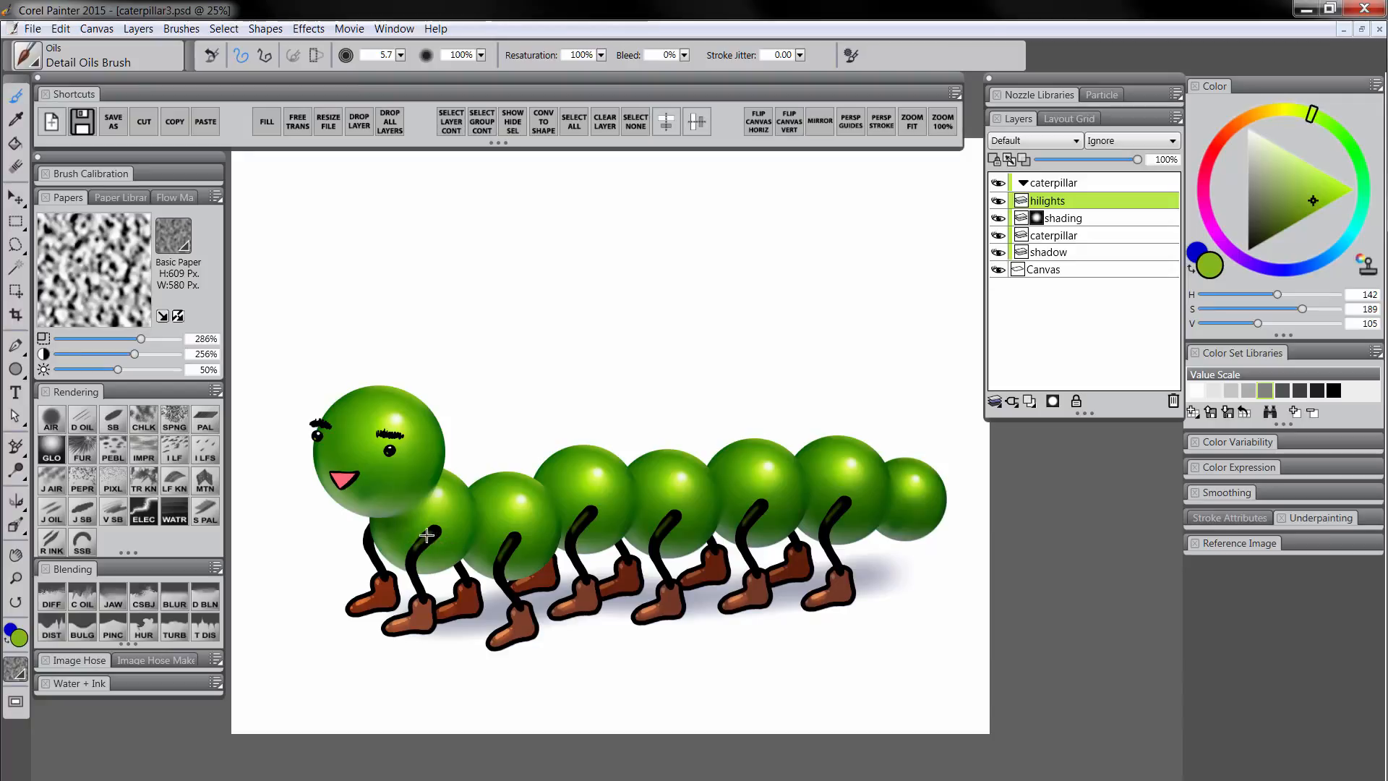
key(bracketright)
key(bracketright)
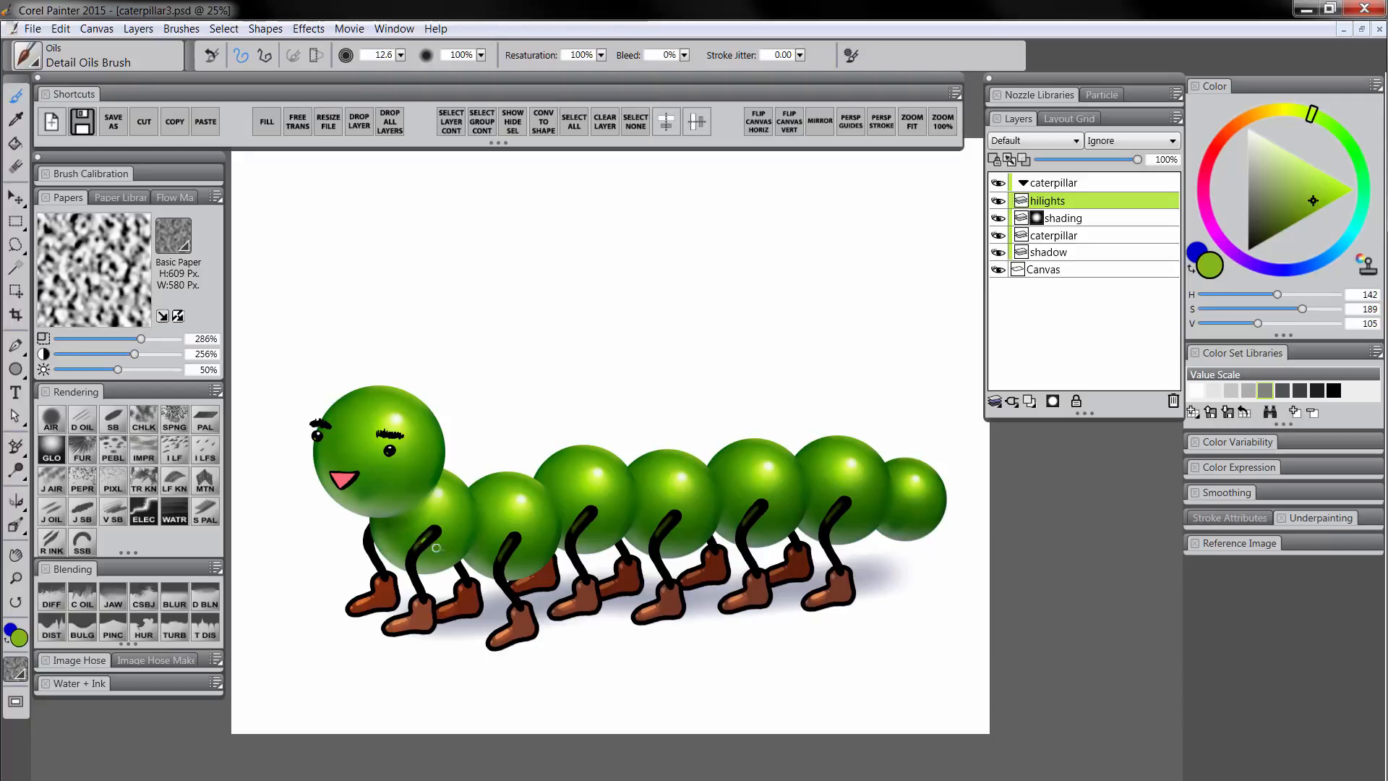